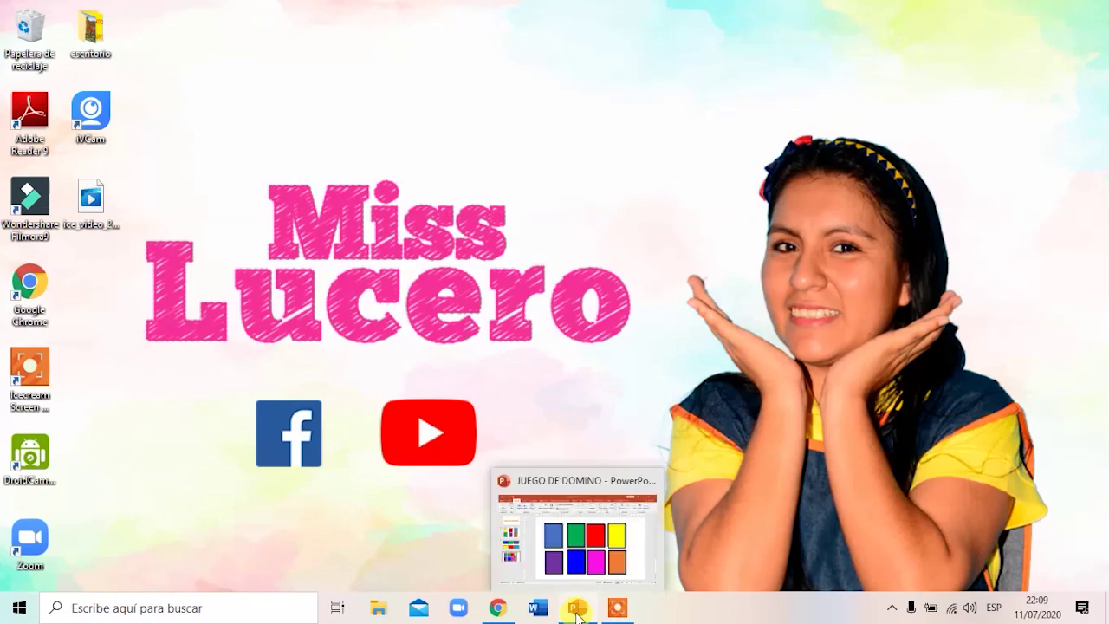
- Restore the minimized JUEGO DE DOMINO presentation window from the taskbar
{"action": "left_click", "coordinate": [576, 611]}
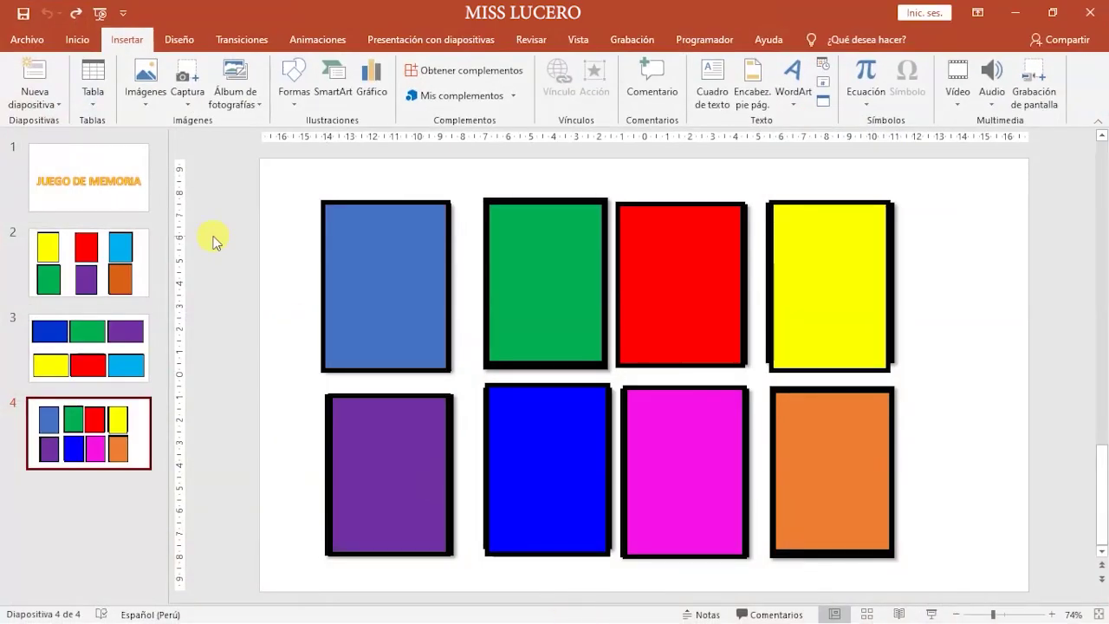
- Start the slideshow from the JUEGO DE MEMORIA title slide and advance to the first card slide
{"action": "left_click", "coordinate": [135, 209]}
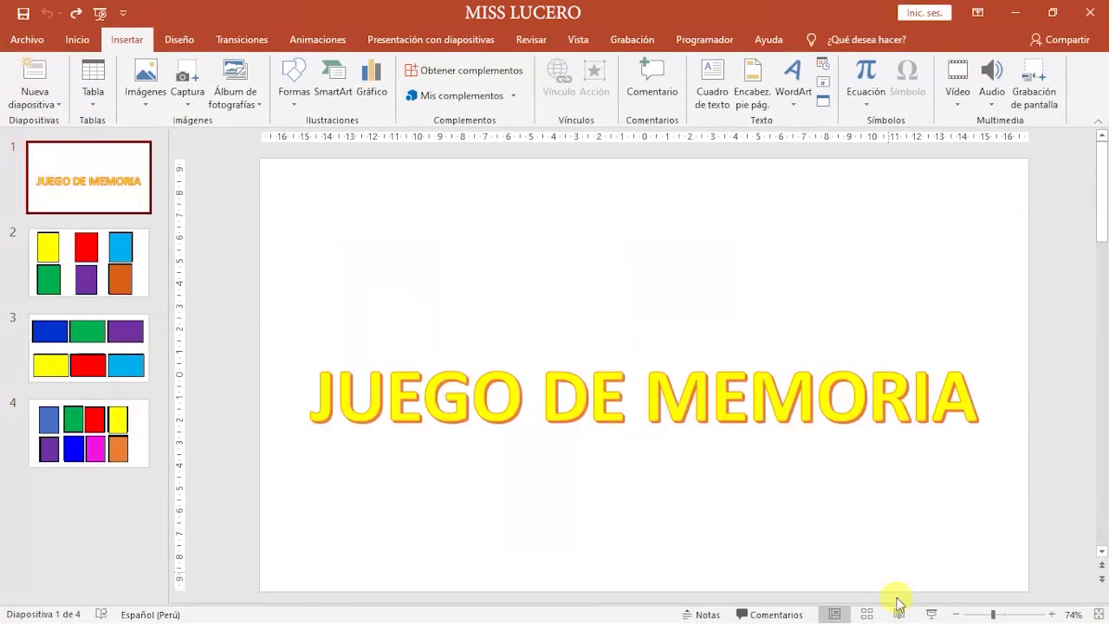
{"action": "left_click", "coordinate": [928, 615]}
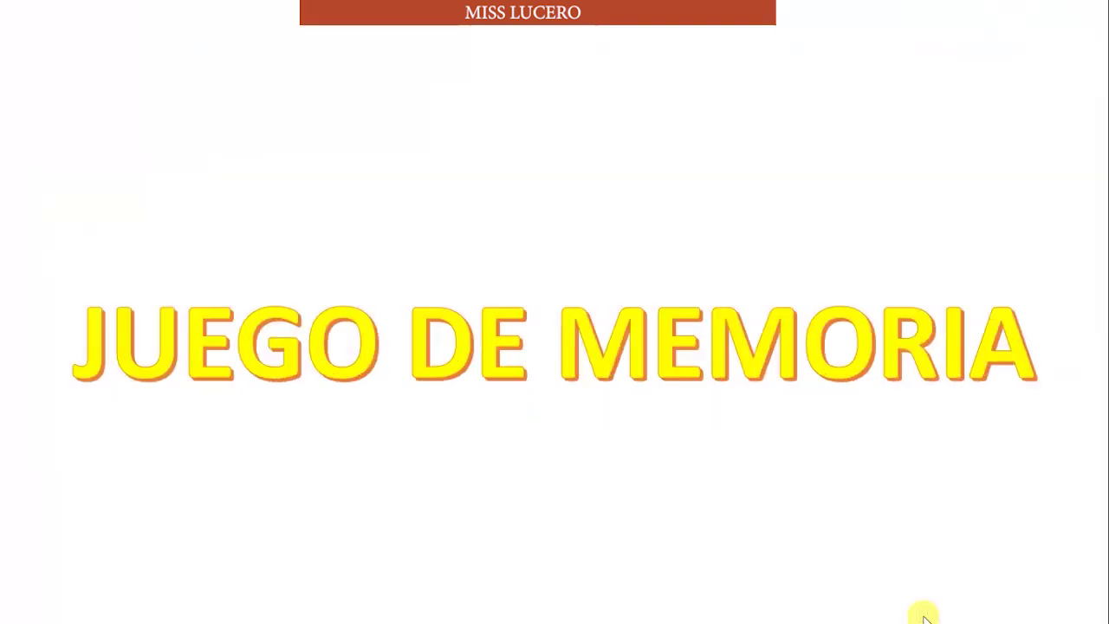
{"action": "key", "text": "Right"}
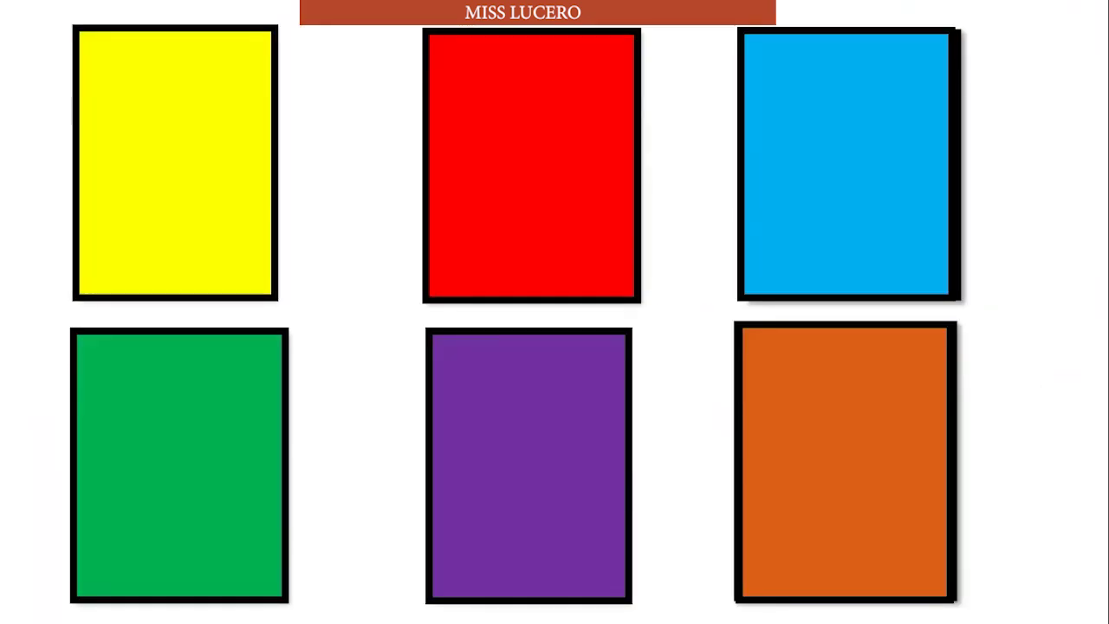
- Flip the red, orange and green cards until the chicken pair shows, then advance to the landscape-card slide
{"action": "left_click", "coordinate": [537, 198]}
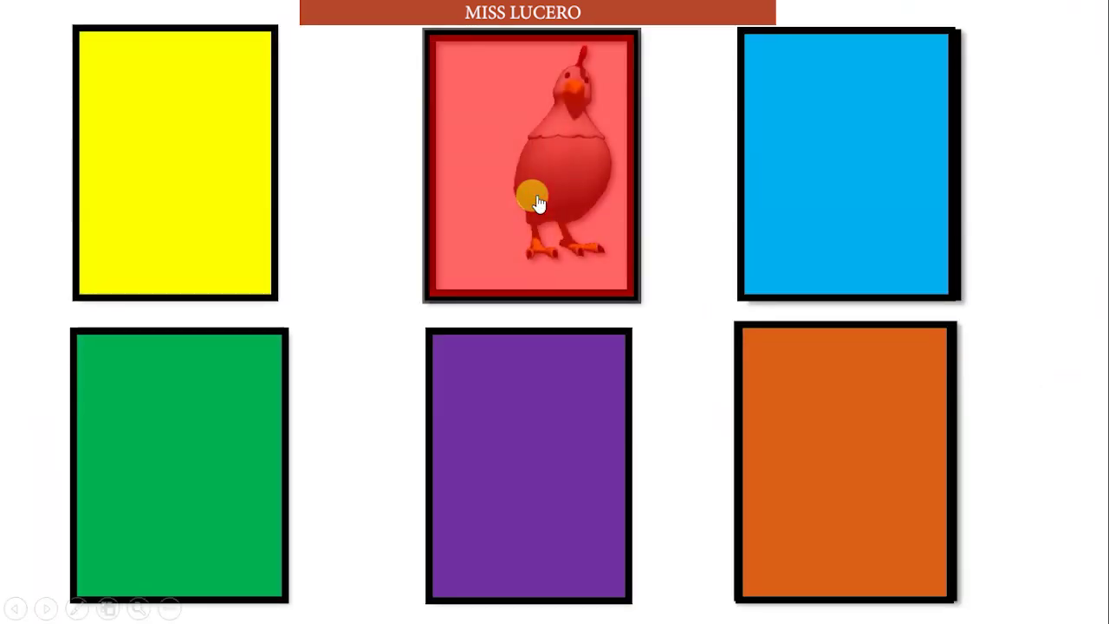
{"action": "left_click", "coordinate": [873, 413]}
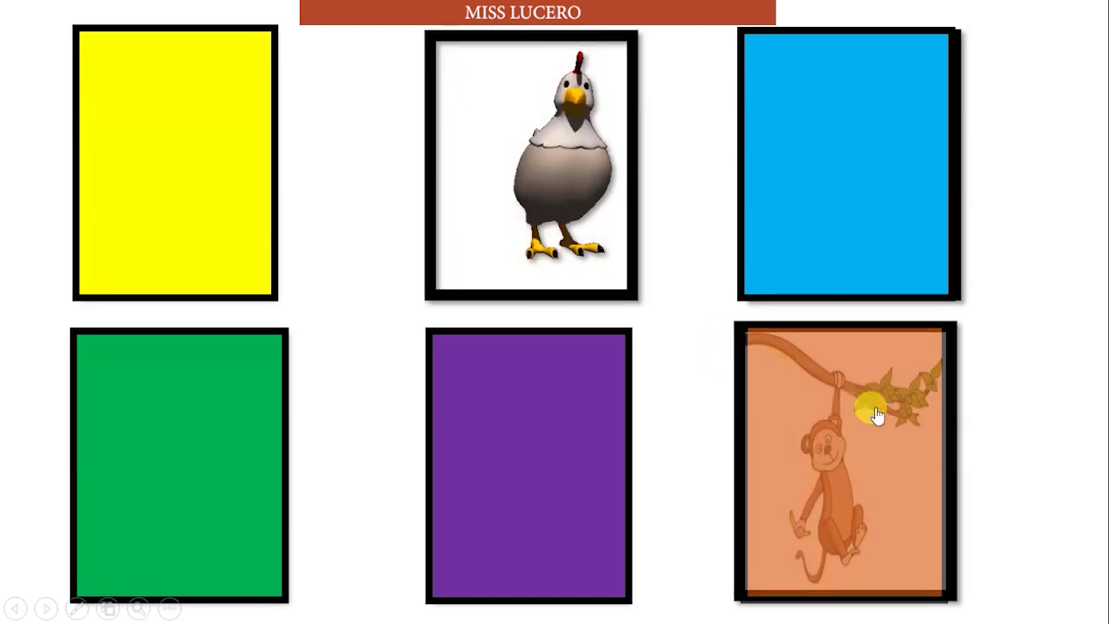
{"action": "left_click", "coordinate": [845, 433]}
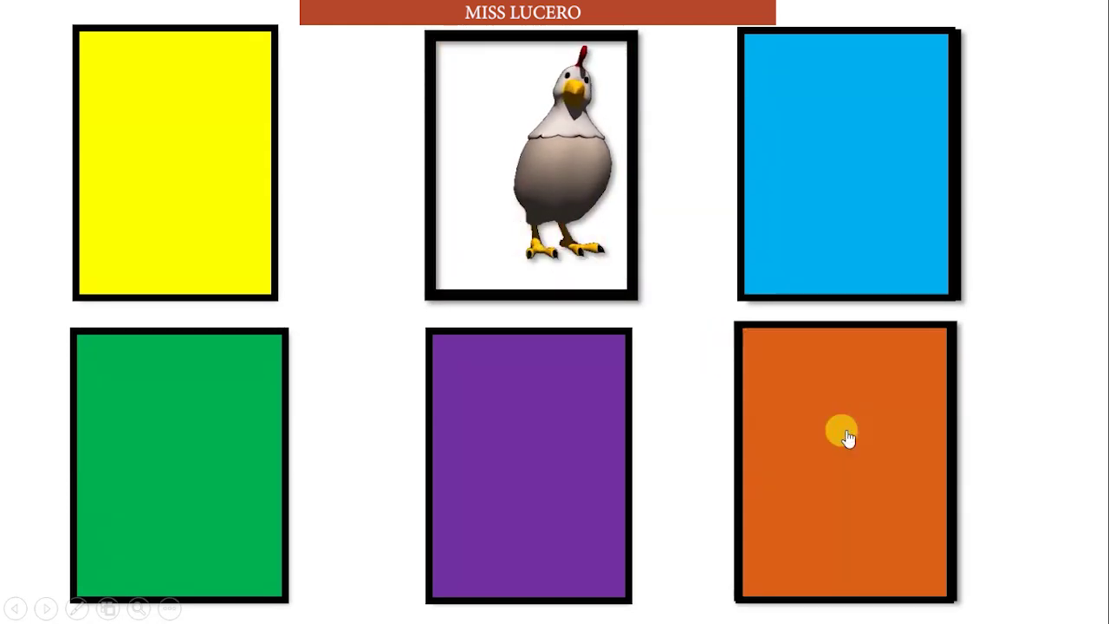
{"action": "left_click", "coordinate": [580, 208]}
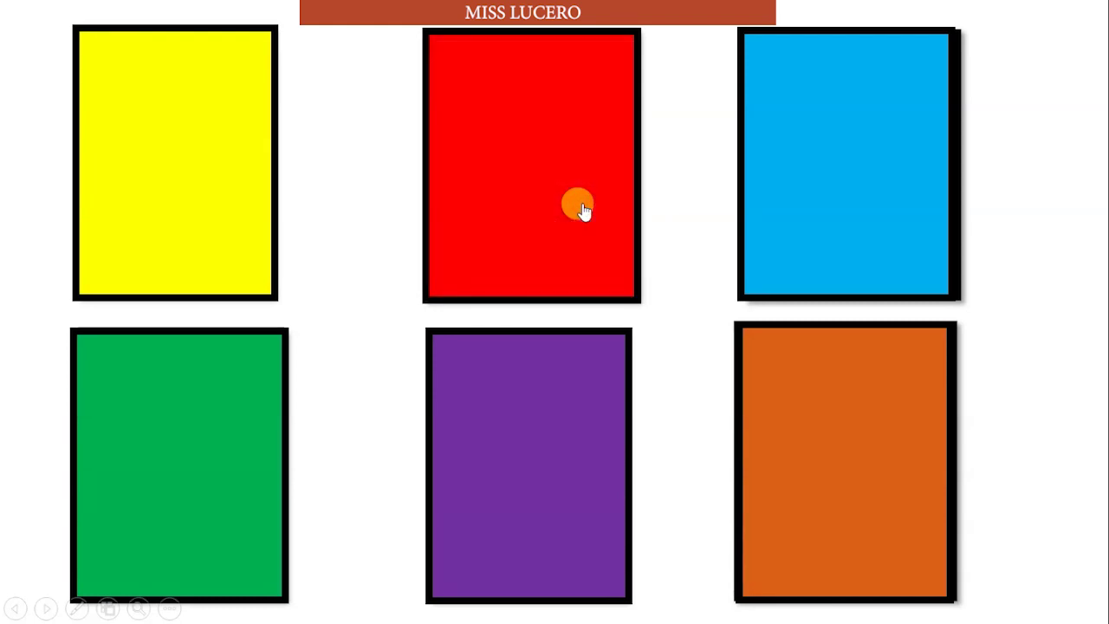
{"action": "left_click", "coordinate": [233, 442]}
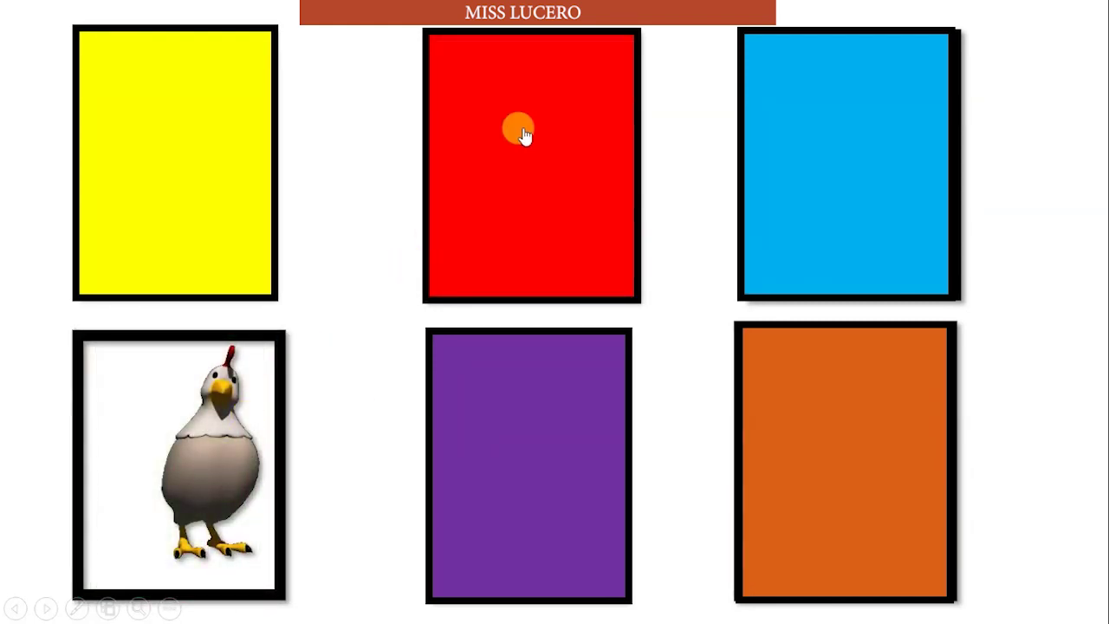
{"action": "left_click", "coordinate": [522, 133]}
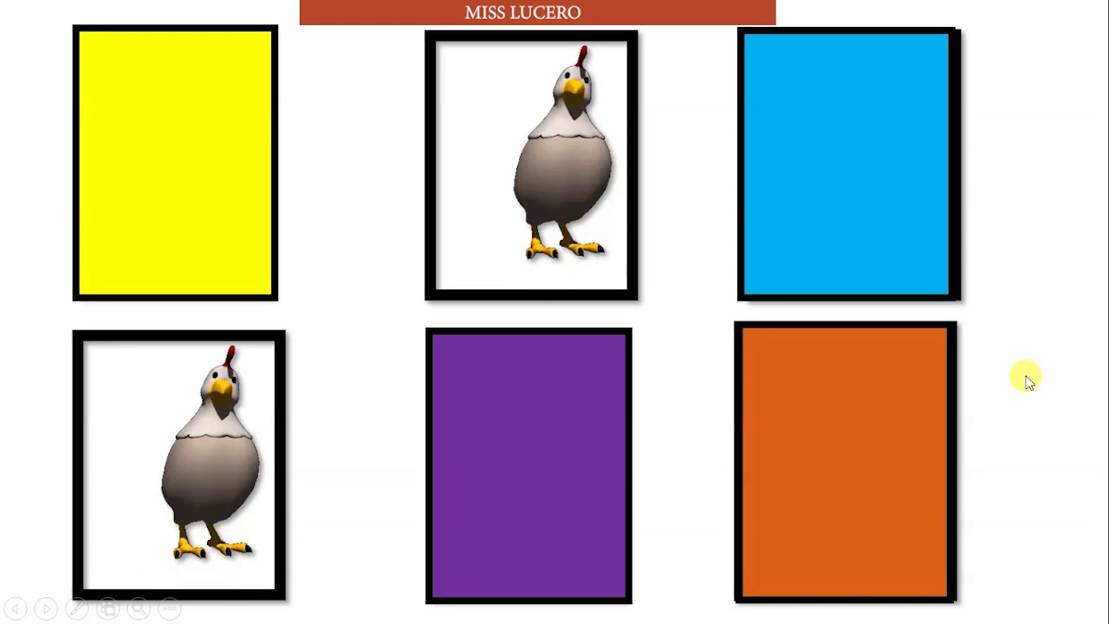
{"action": "key", "text": "Right"}
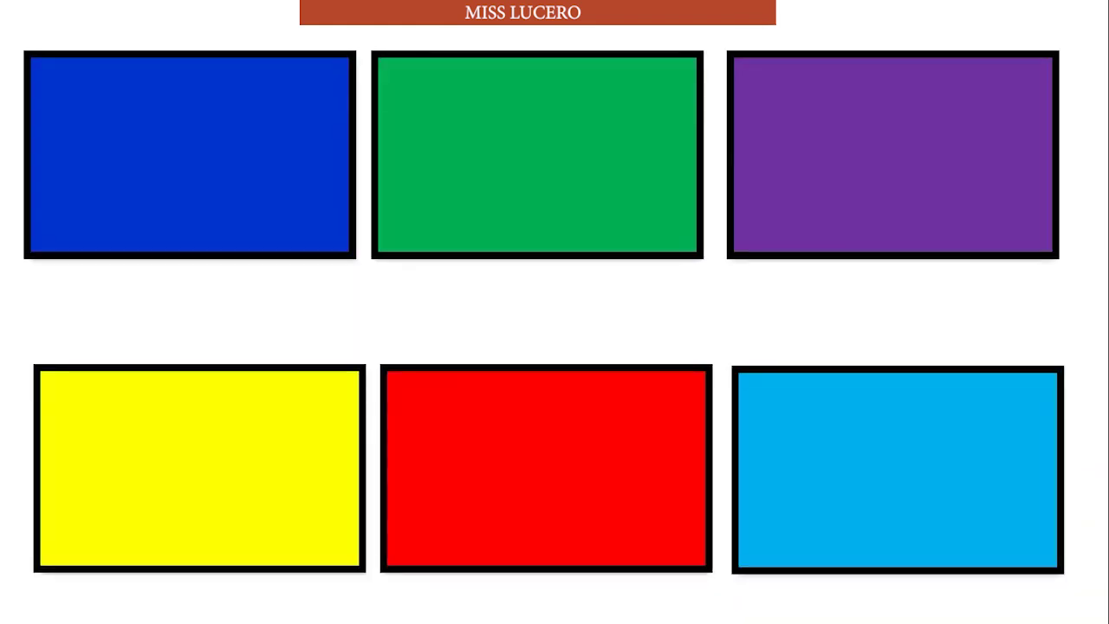
- Flip the green, yellow, purple and red cards to find the anthem scroll pair, then advance to the eight-card slide
{"action": "left_click", "coordinate": [542, 173]}
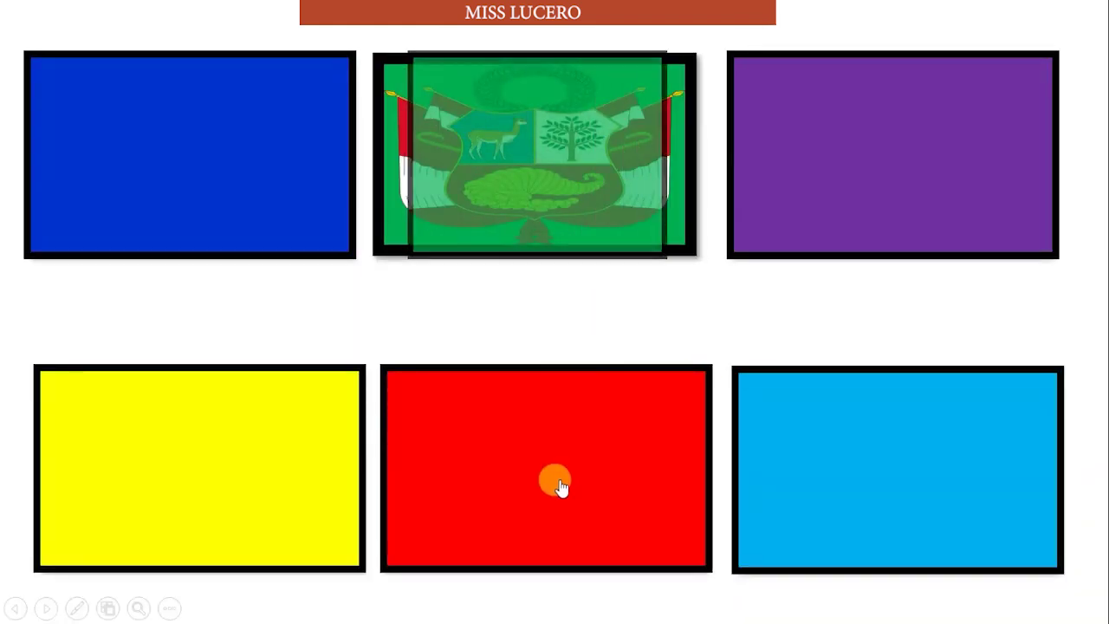
{"action": "left_click", "coordinate": [211, 459]}
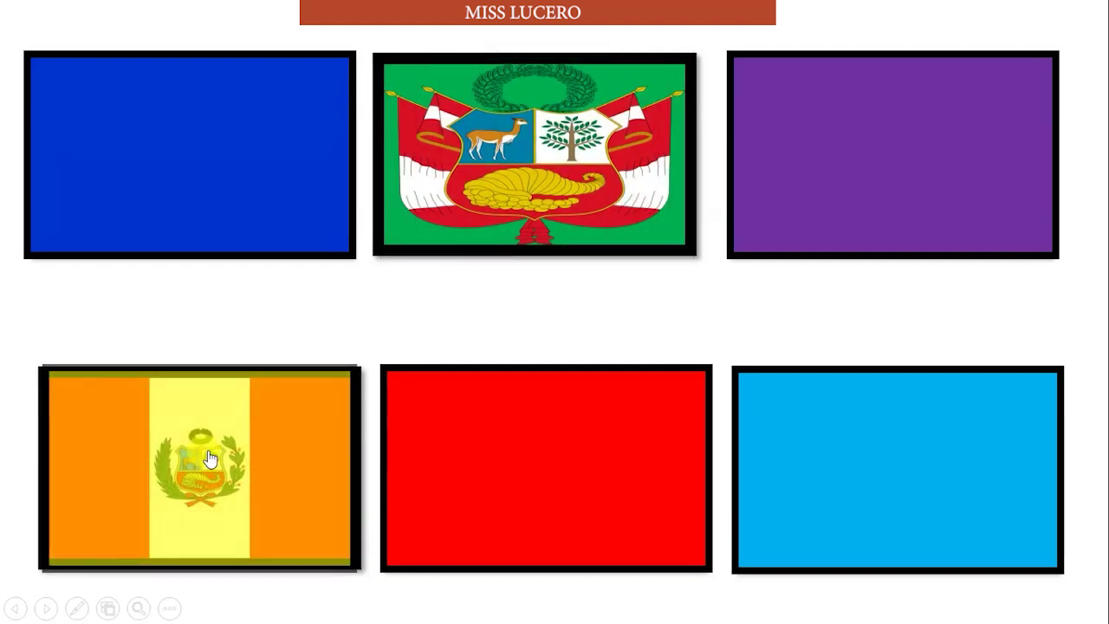
{"action": "left_click", "coordinate": [209, 457]}
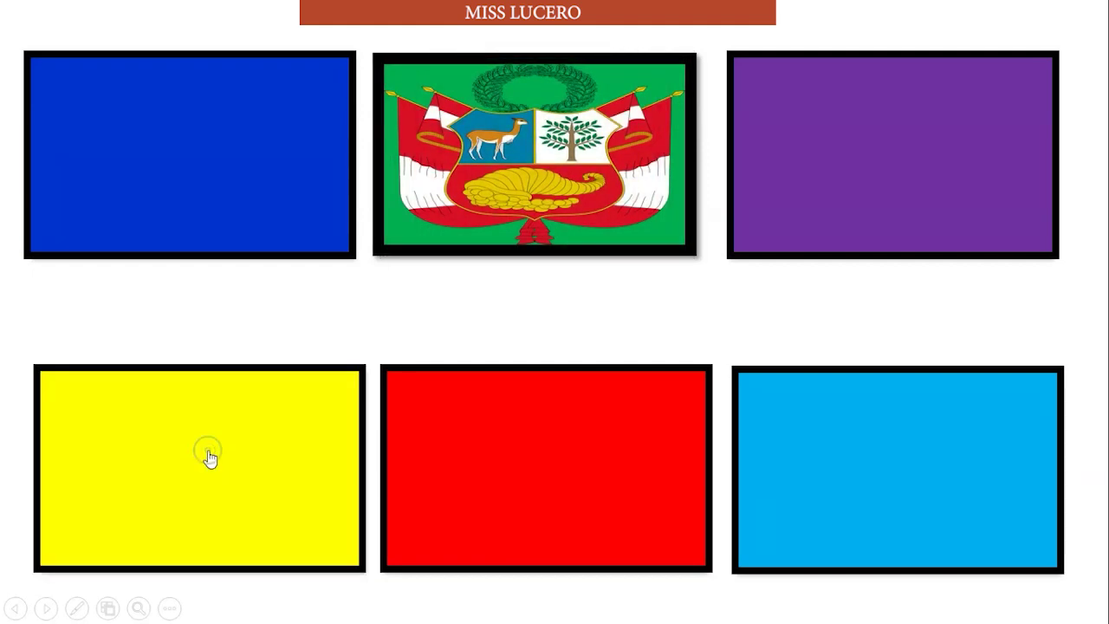
{"action": "left_click", "coordinate": [604, 116]}
{"action": "left_click", "coordinate": [904, 156]}
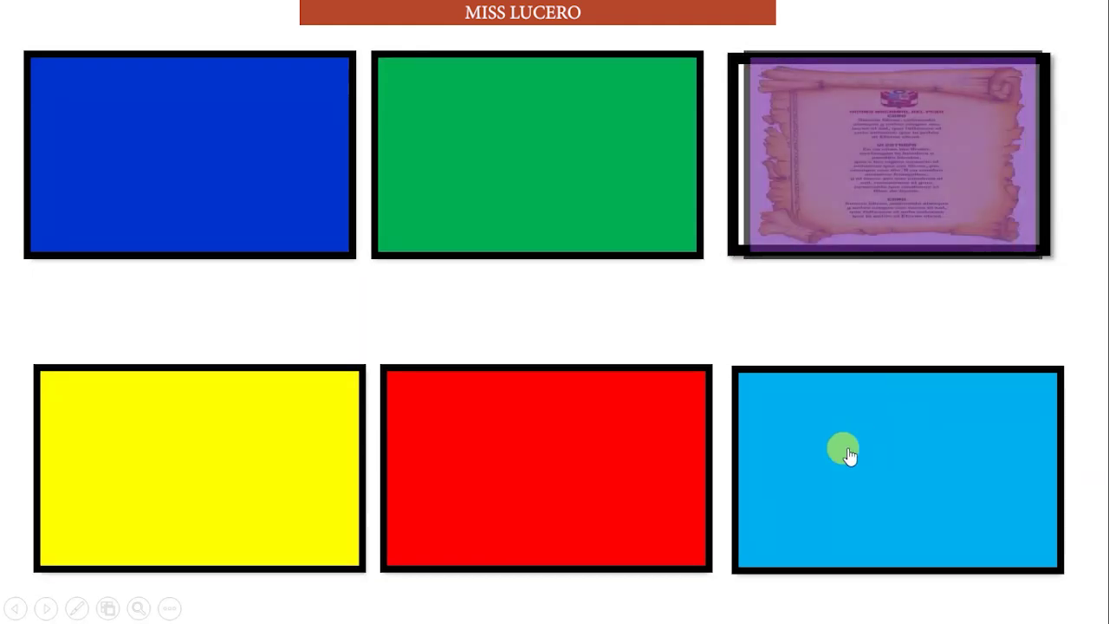
{"action": "left_click", "coordinate": [582, 475]}
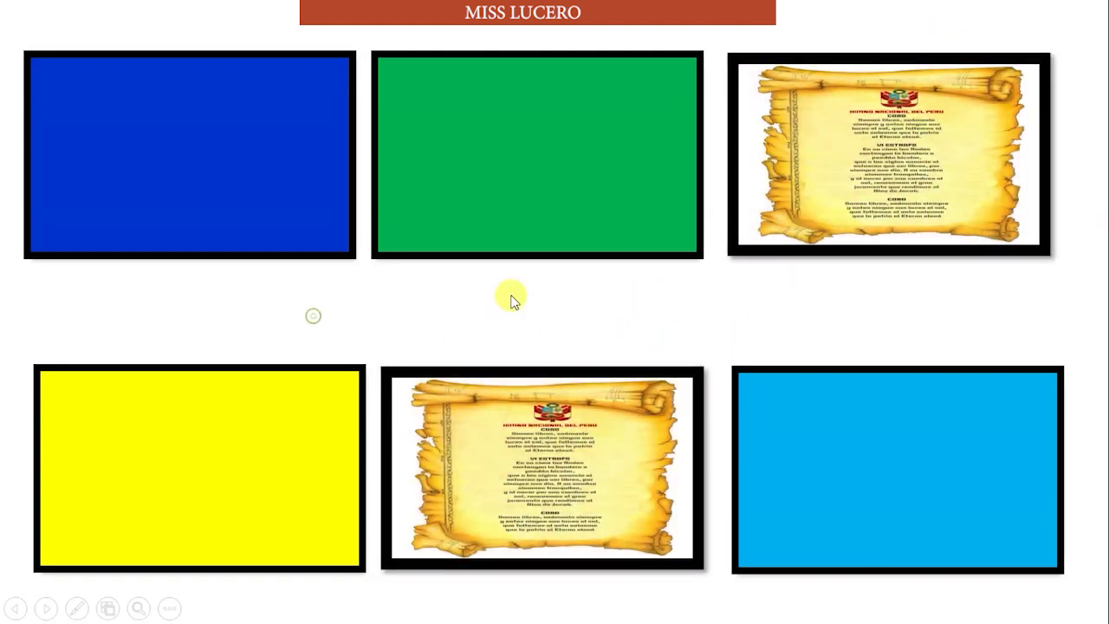
{"action": "left_click", "coordinate": [1054, 62]}
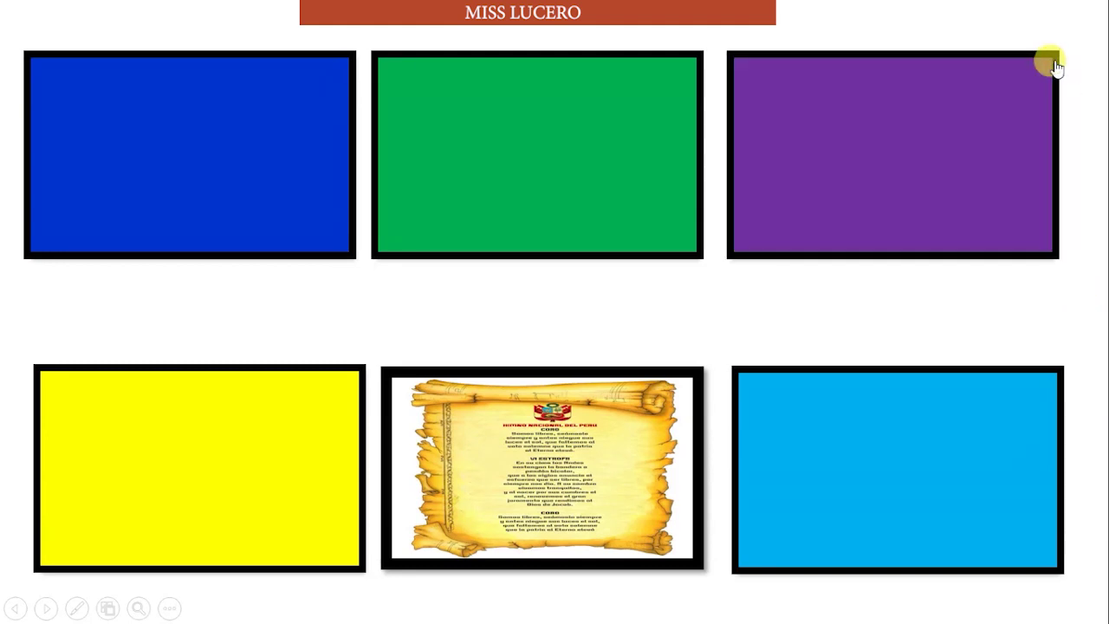
{"action": "left_click", "coordinate": [890, 202]}
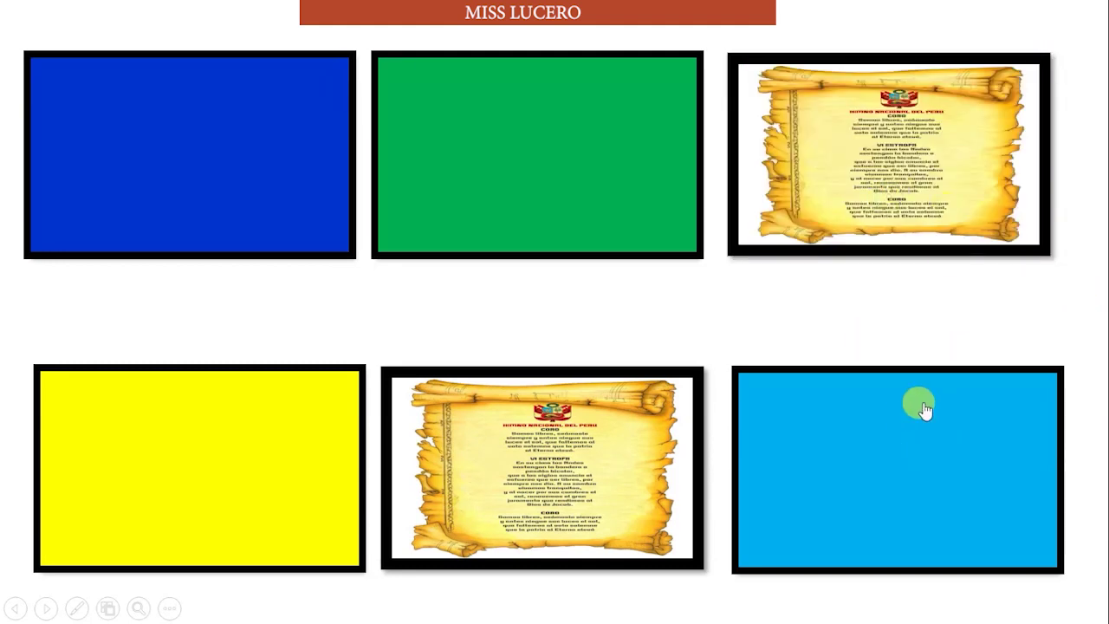
{"action": "left_click", "coordinate": [936, 563]}
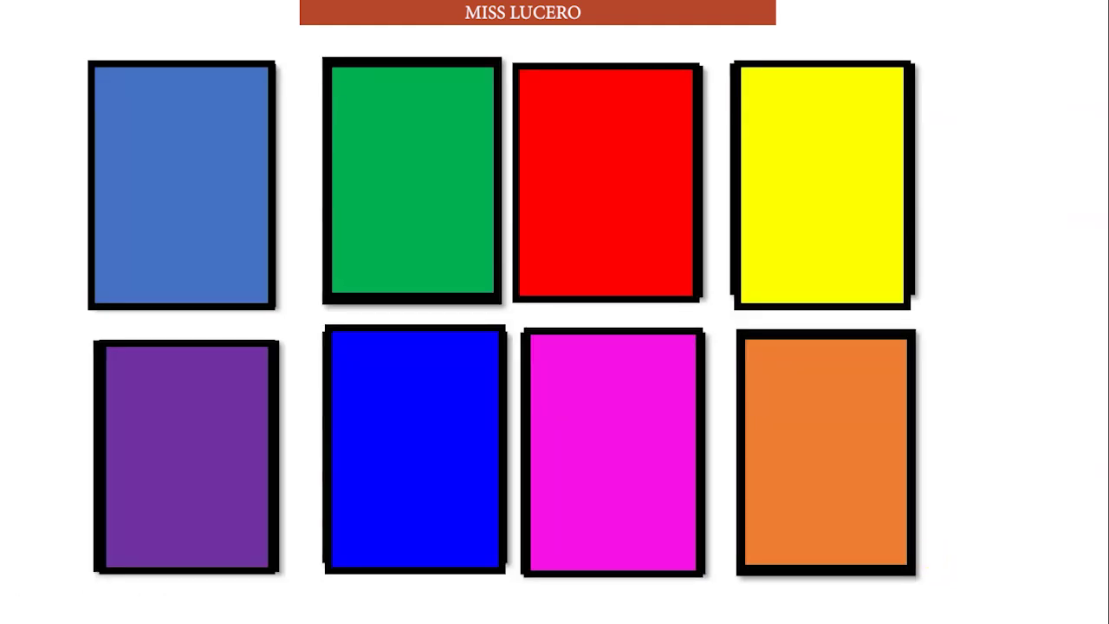
- Flip the red, blue, orange and green cards until both Peru maps show, then end the show with Esc
{"action": "left_click", "coordinate": [582, 196]}
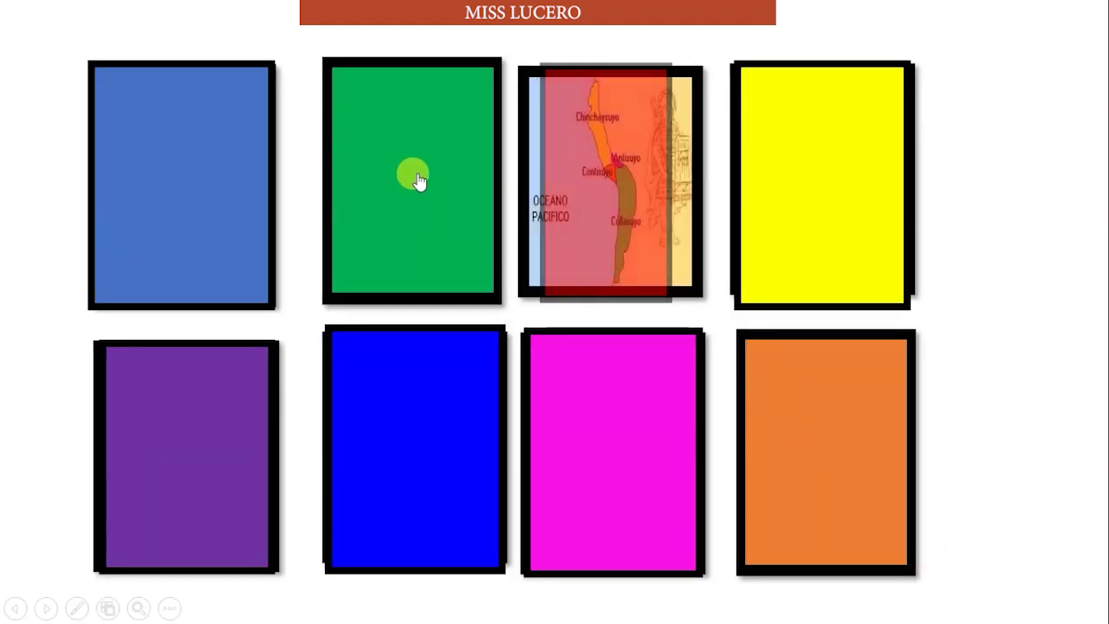
{"action": "left_click", "coordinate": [417, 418]}
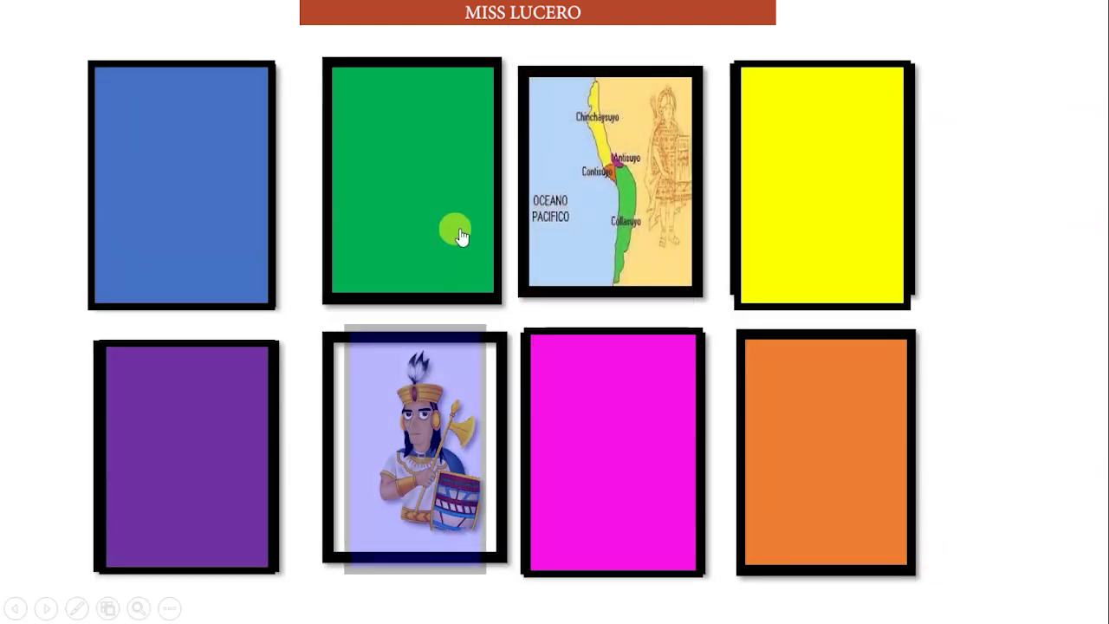
{"action": "left_click", "coordinate": [620, 208]}
{"action": "left_click", "coordinate": [433, 420]}
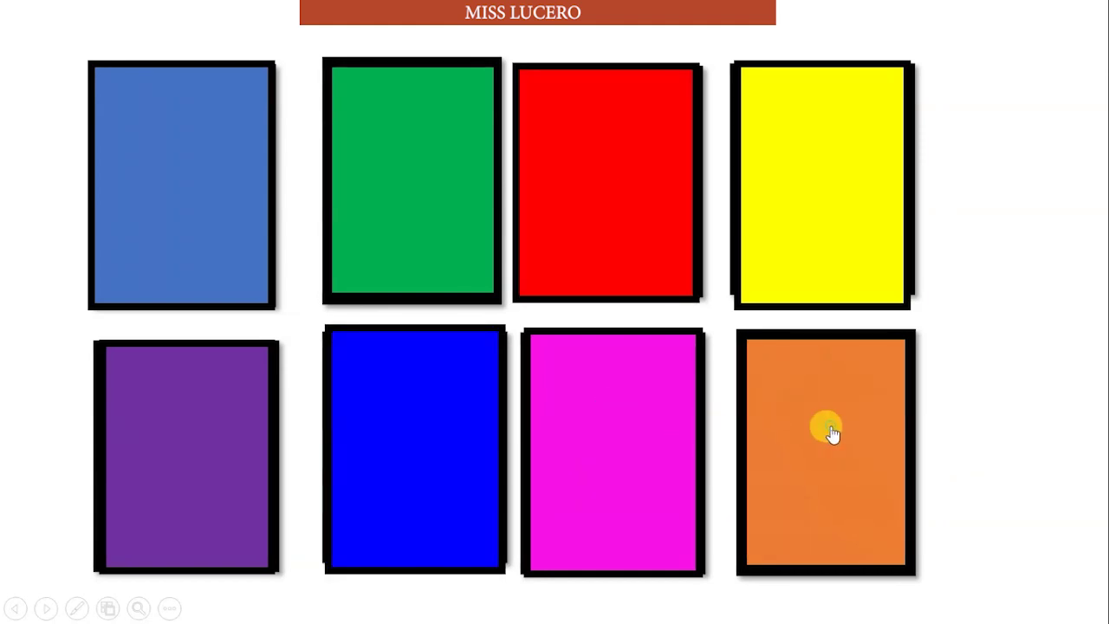
{"action": "left_click", "coordinate": [829, 431]}
{"action": "left_click", "coordinate": [465, 279]}
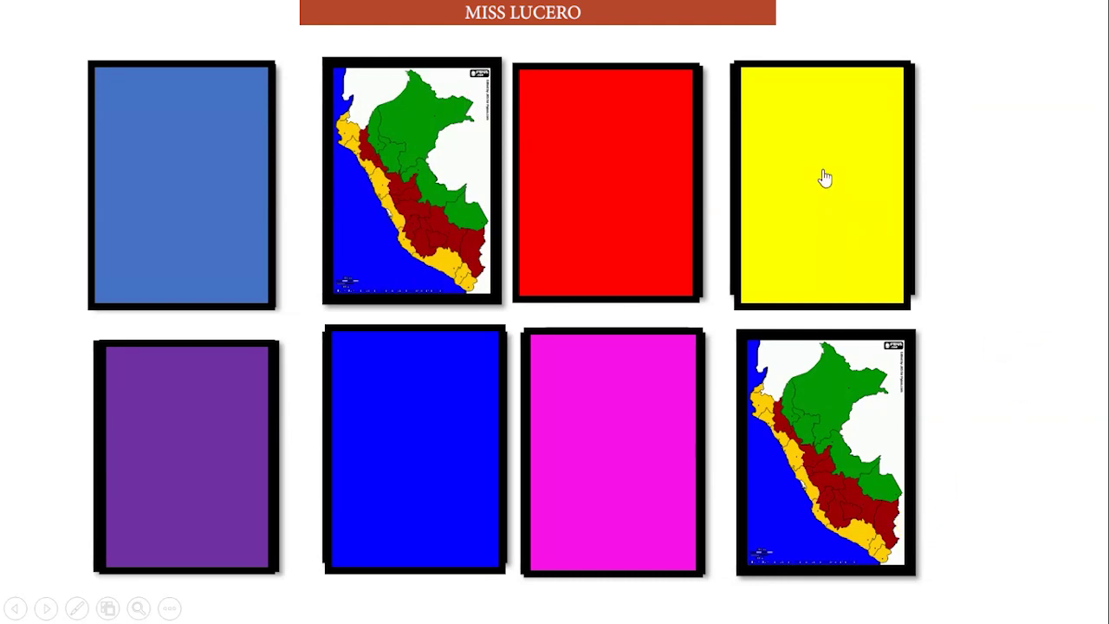
{"action": "key", "text": "Escape"}
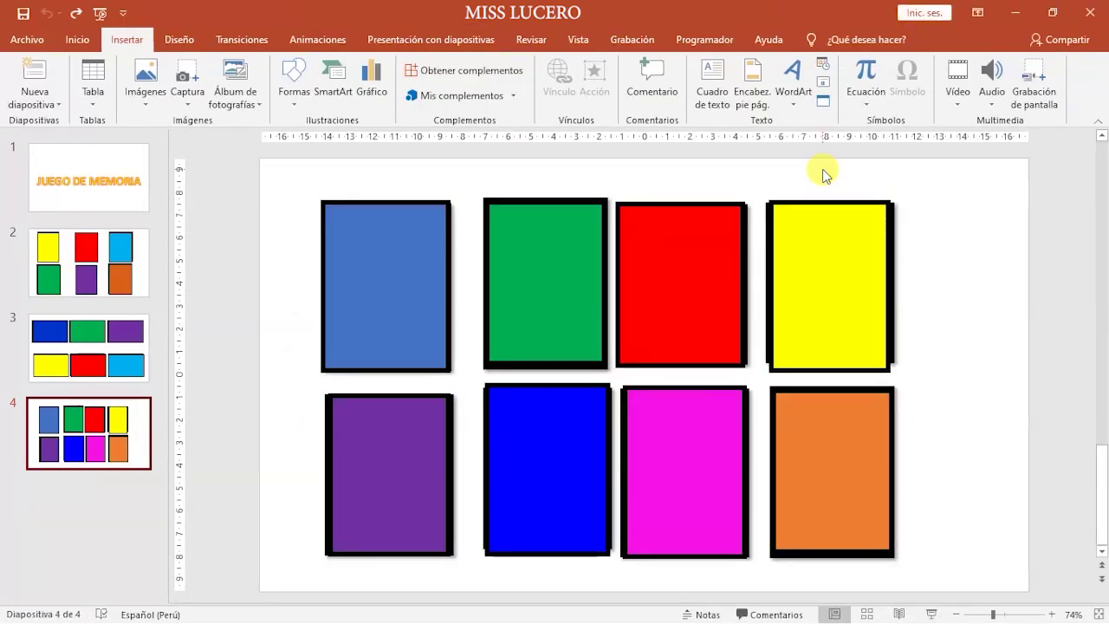
- Add a new slide after slide 4 and delete its title and text placeholders
{"action": "left_click", "coordinate": [111, 437]}
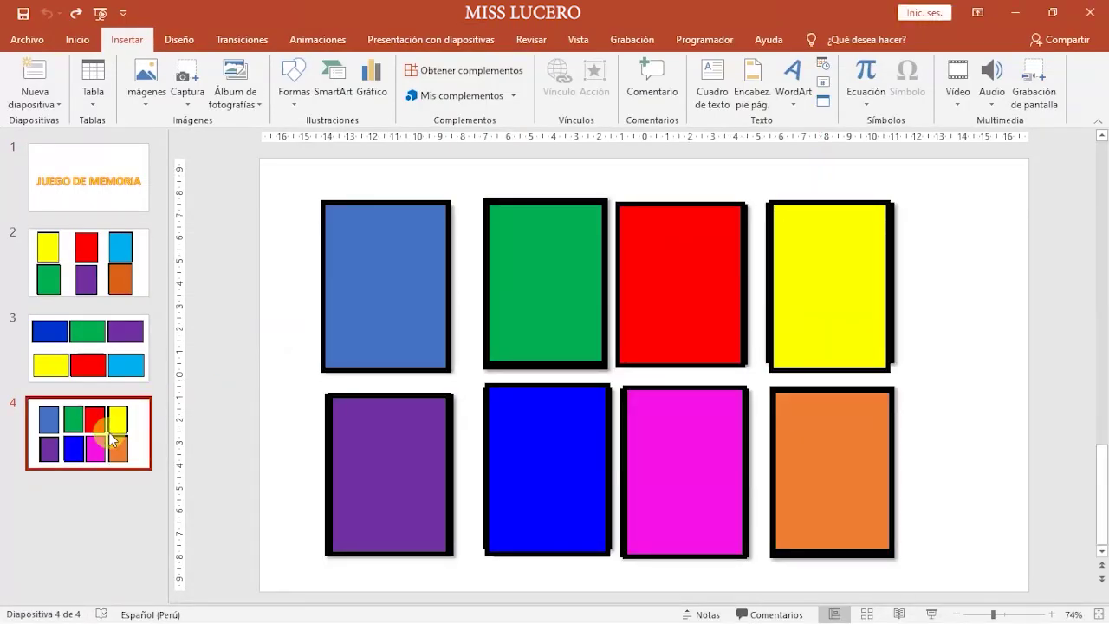
{"action": "key", "text": "Return"}
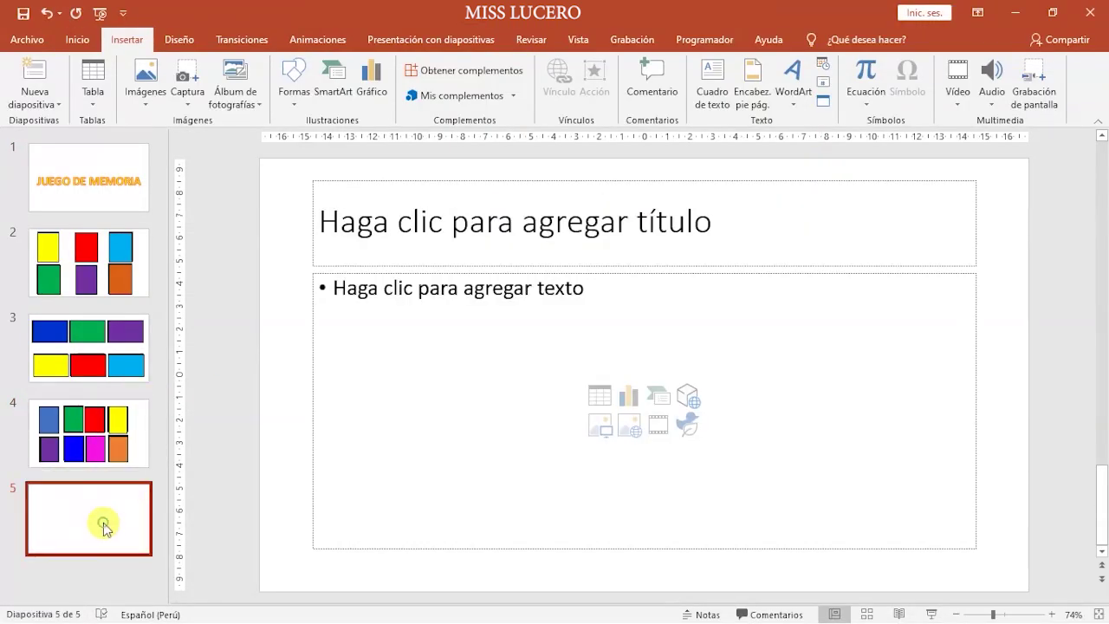
{"action": "left_click", "coordinate": [342, 183]}
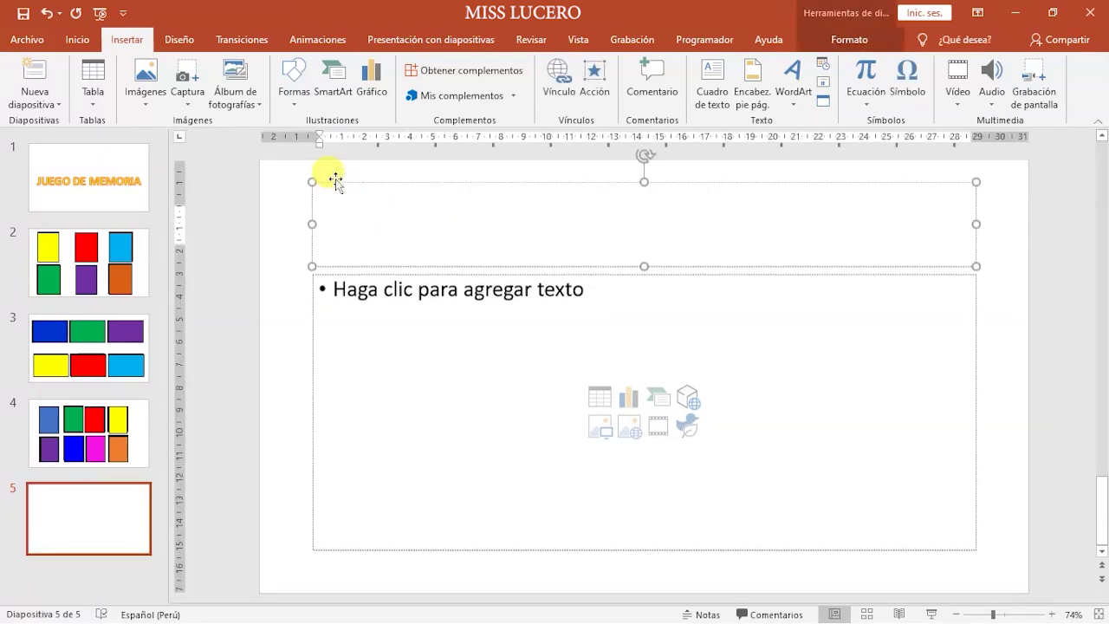
{"action": "key", "text": "Escape"}
{"action": "key", "text": "Delete"}
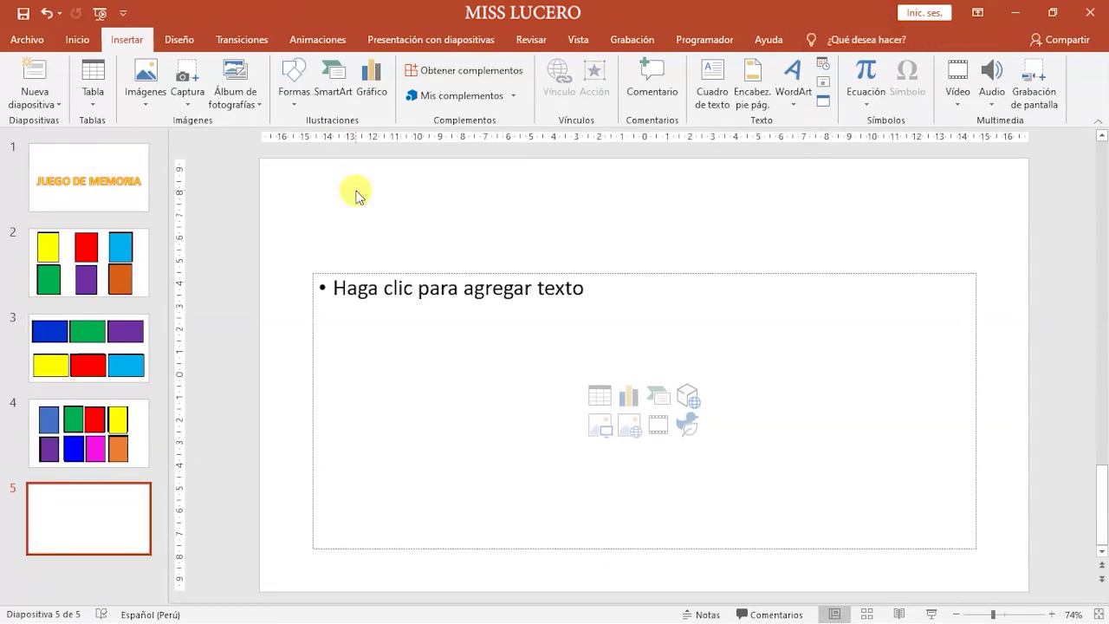
{"action": "left_click", "coordinate": [356, 273]}
{"action": "key", "text": "Delete"}
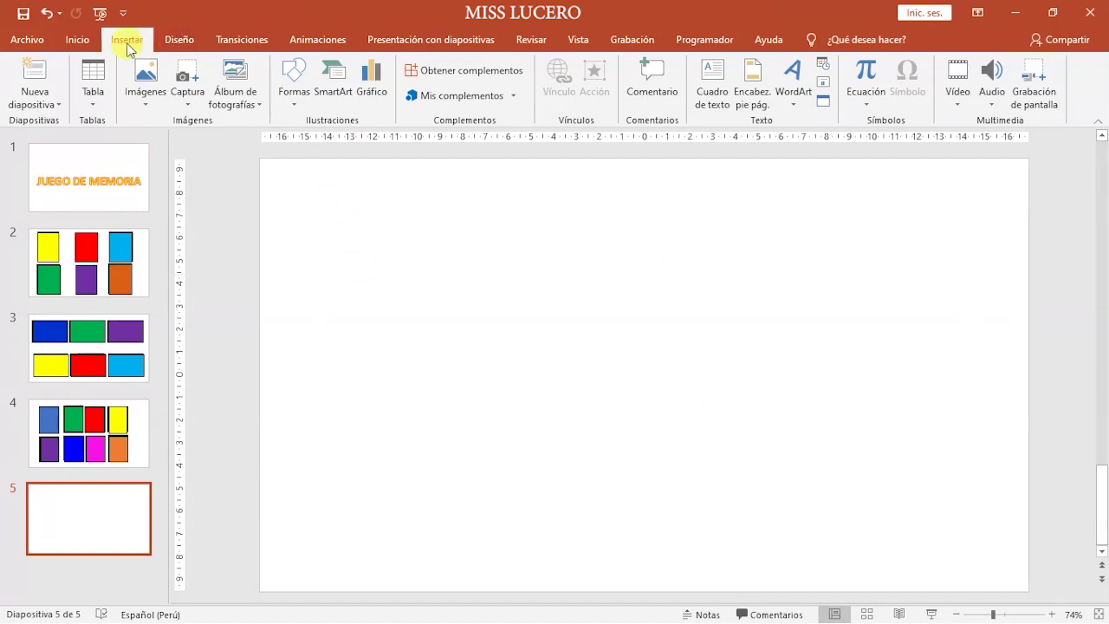
- Insert the blonde, black-haired and red-dress doll images from file onto slide 5
{"action": "left_click", "coordinate": [144, 79]}
{"action": "left_click", "coordinate": [158, 146]}
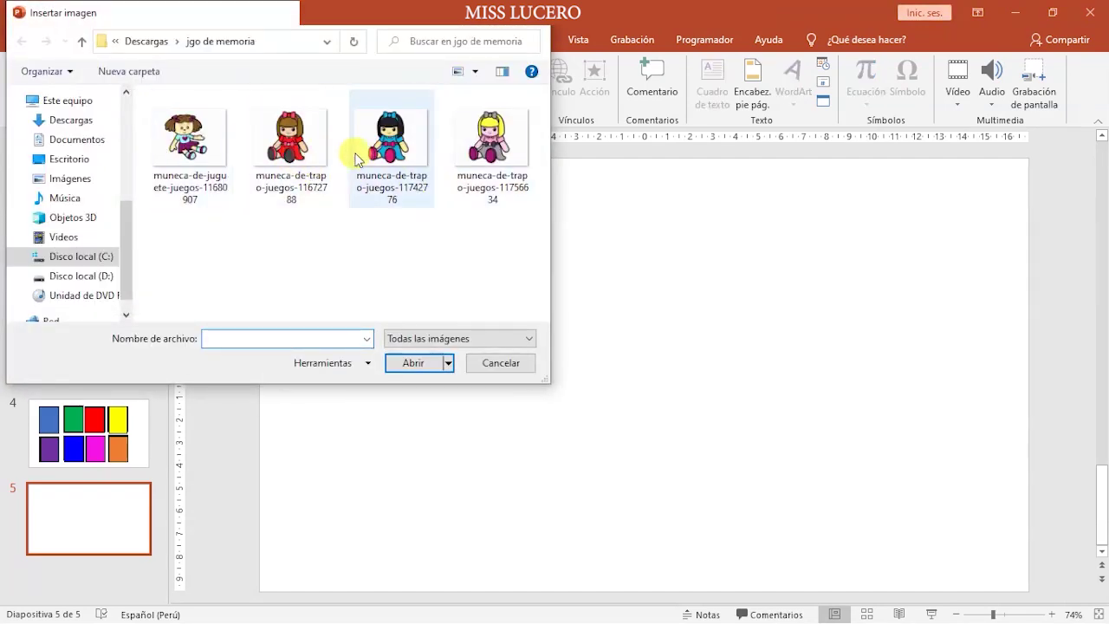
{"action": "left_click", "coordinate": [499, 156]}
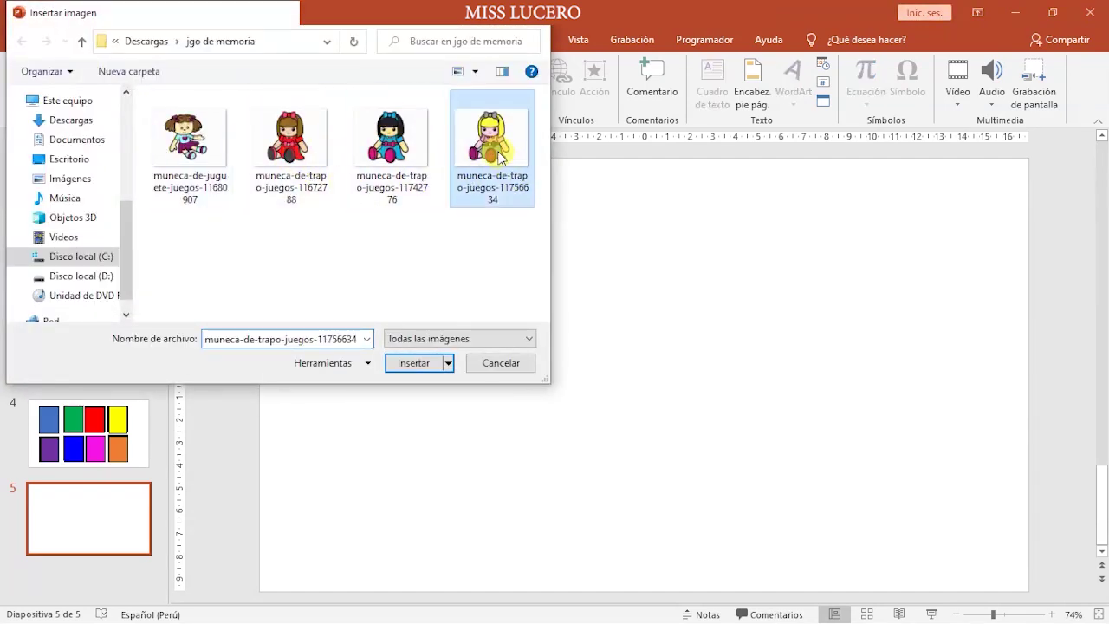
{"action": "left_click", "coordinate": [425, 147], "text": "ctrl"}
{"action": "left_click", "coordinate": [291, 148], "text": "ctrl"}
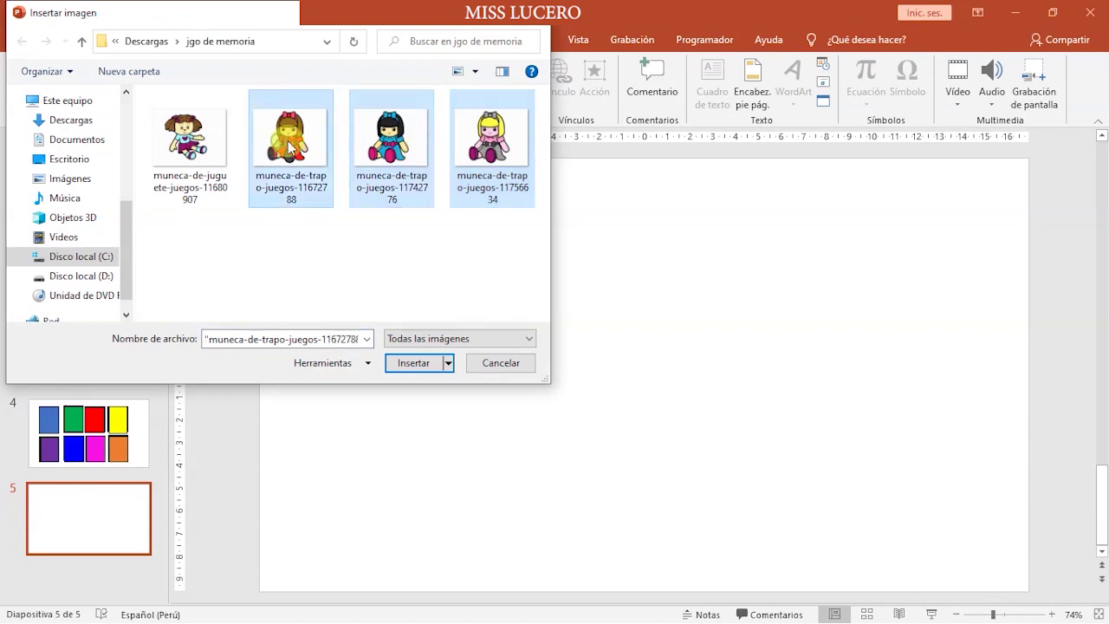
{"action": "left_click", "coordinate": [413, 362]}
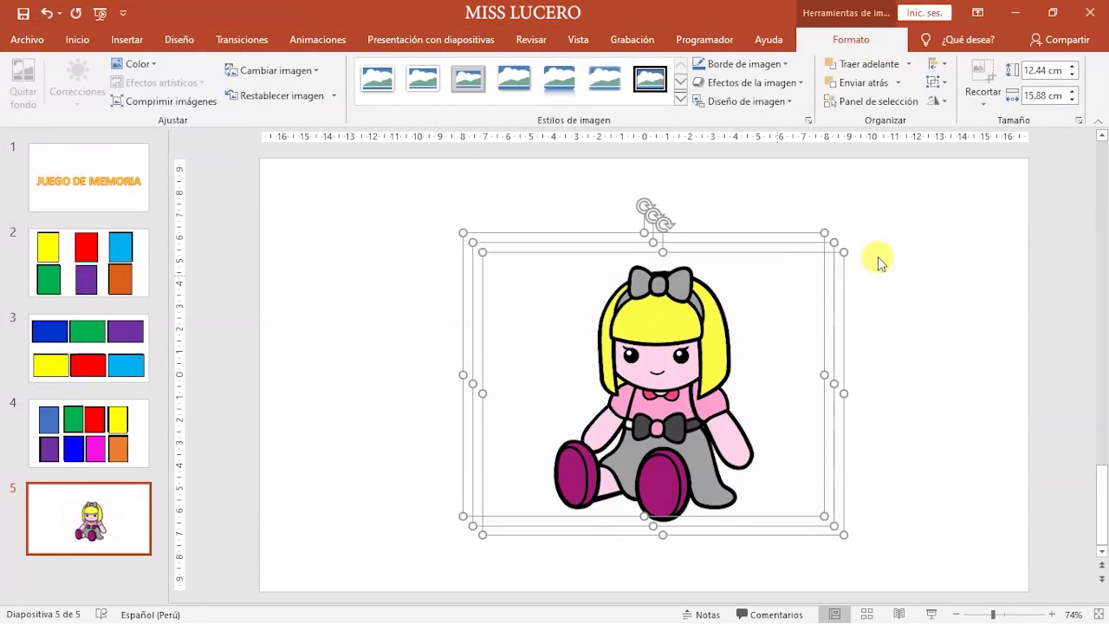
- Shrink the blonde doll picture to about 4.97×6.34 cm, move it upper left and give it a thick black frame
{"action": "left_click", "coordinate": [908, 253]}
{"action": "left_click", "coordinate": [707, 311]}
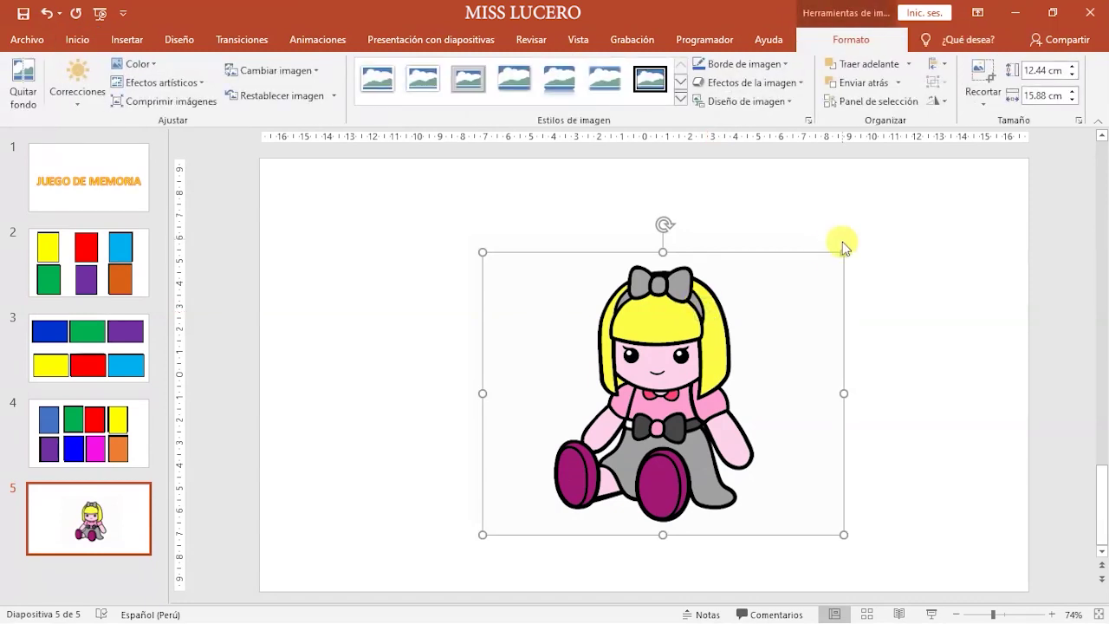
{"action": "left_click_drag", "start_coordinate": [840, 254], "coordinate": [628, 422]}
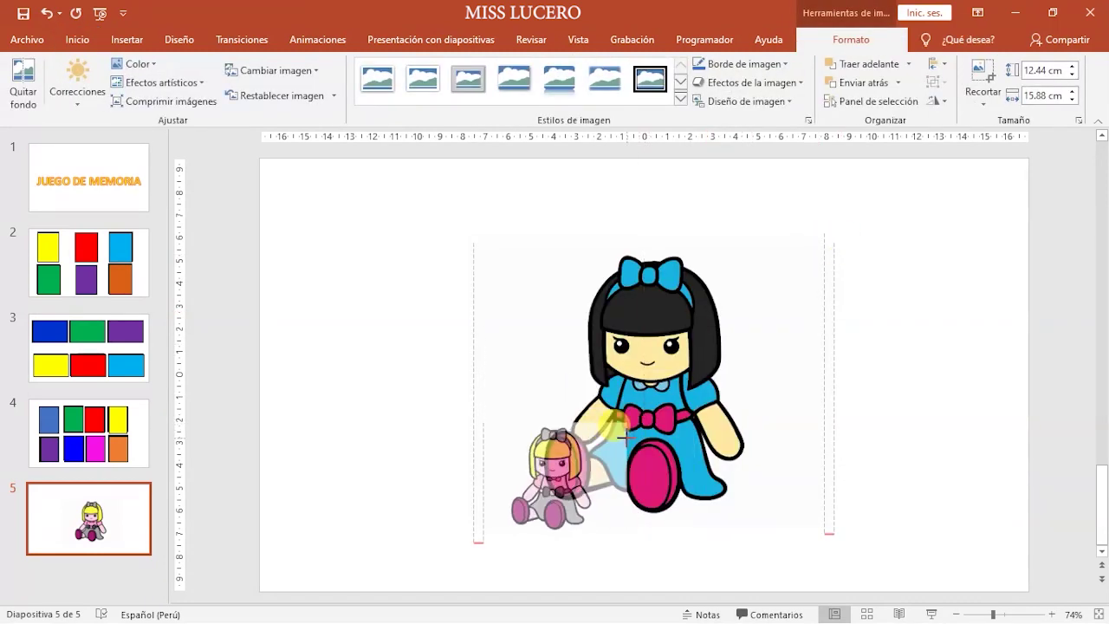
{"action": "left_click_drag", "start_coordinate": [565, 475], "coordinate": [393, 268]}
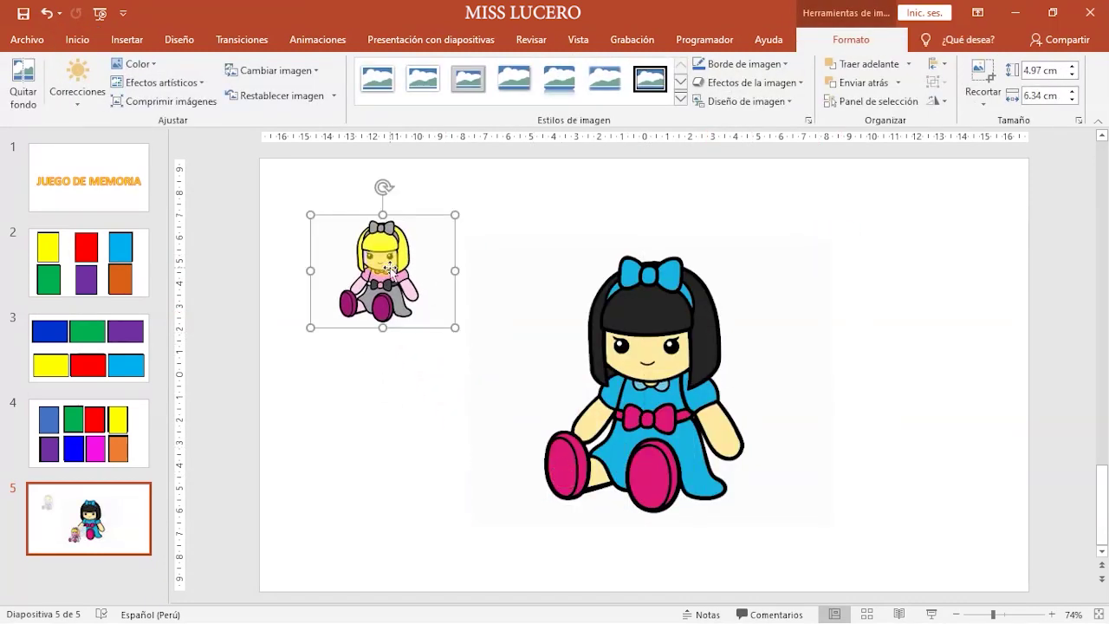
{"action": "left_click", "coordinate": [681, 81]}
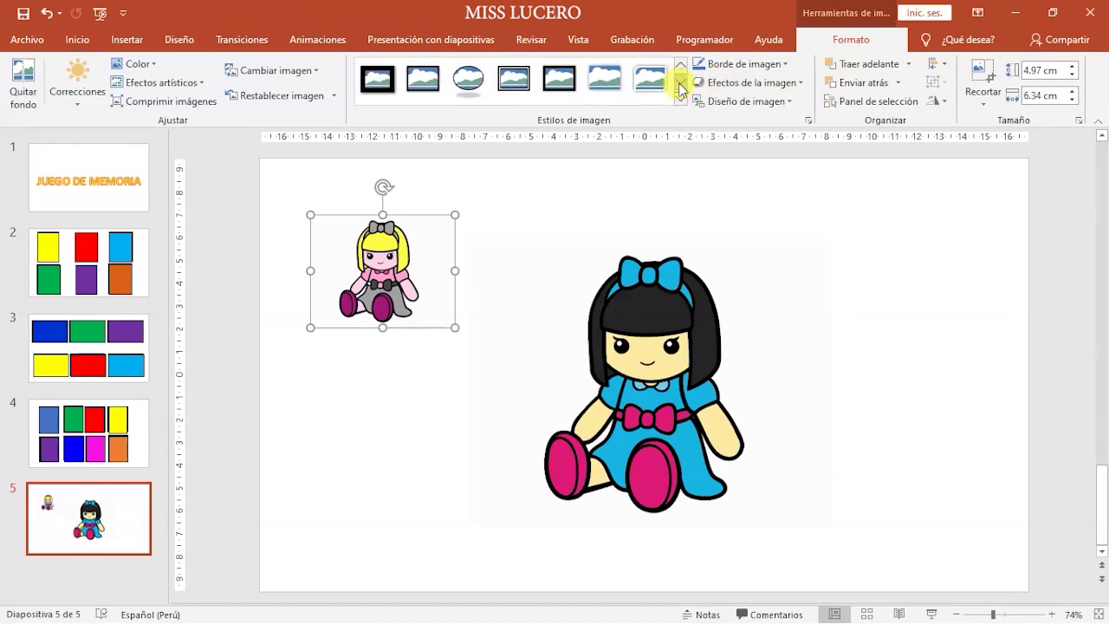
{"action": "left_click", "coordinate": [561, 90]}
- Give the blue-dress doll the black frame and resize it to match the blonde doll beside it
{"action": "left_click", "coordinate": [656, 322]}
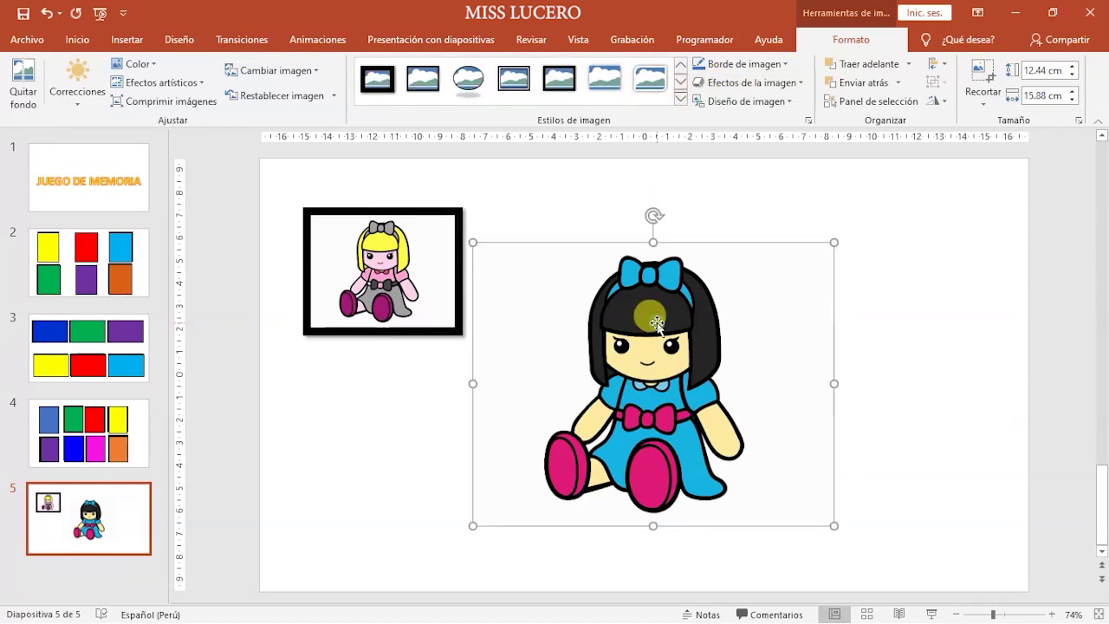
{"action": "left_click", "coordinate": [561, 79]}
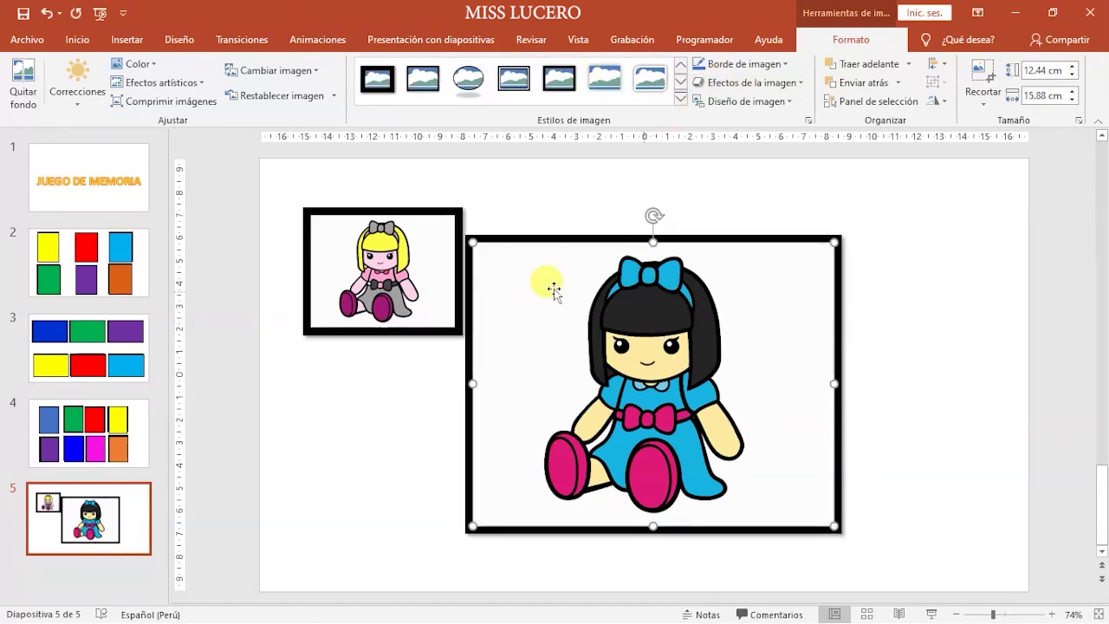
{"action": "left_click_drag", "start_coordinate": [476, 247], "coordinate": [623, 362]}
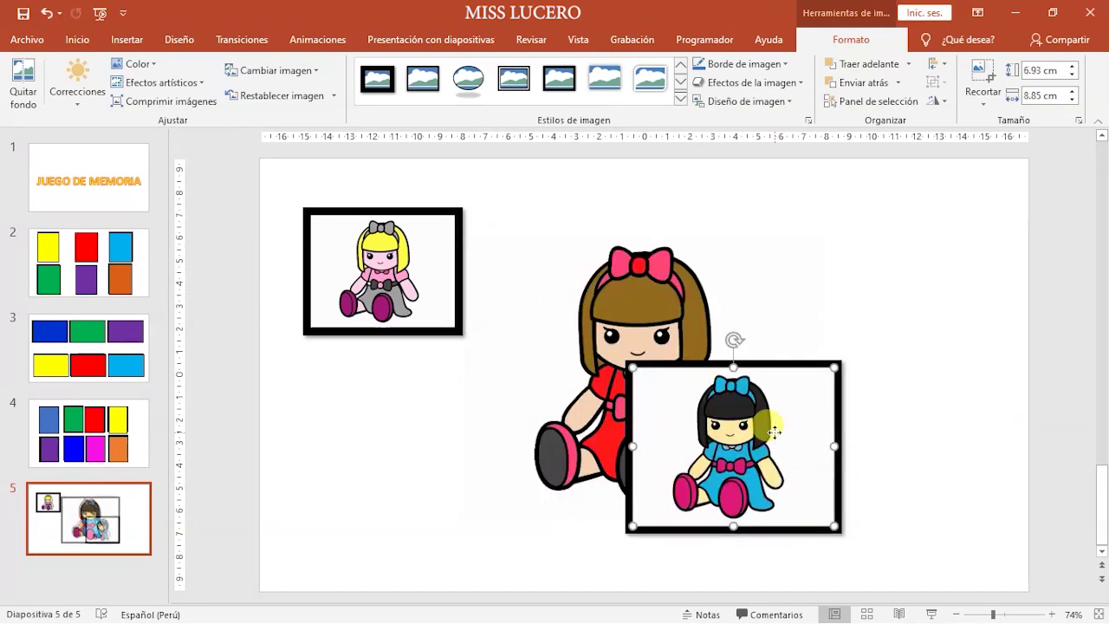
{"action": "mouse_move", "coordinate": [772, 431]}
{"action": "left_mouse_down"}
{"action": "mouse_move", "coordinate": [487, 280]}
{"action": "mouse_move", "coordinate": [447, 276]}
{"action": "left_mouse_up"}
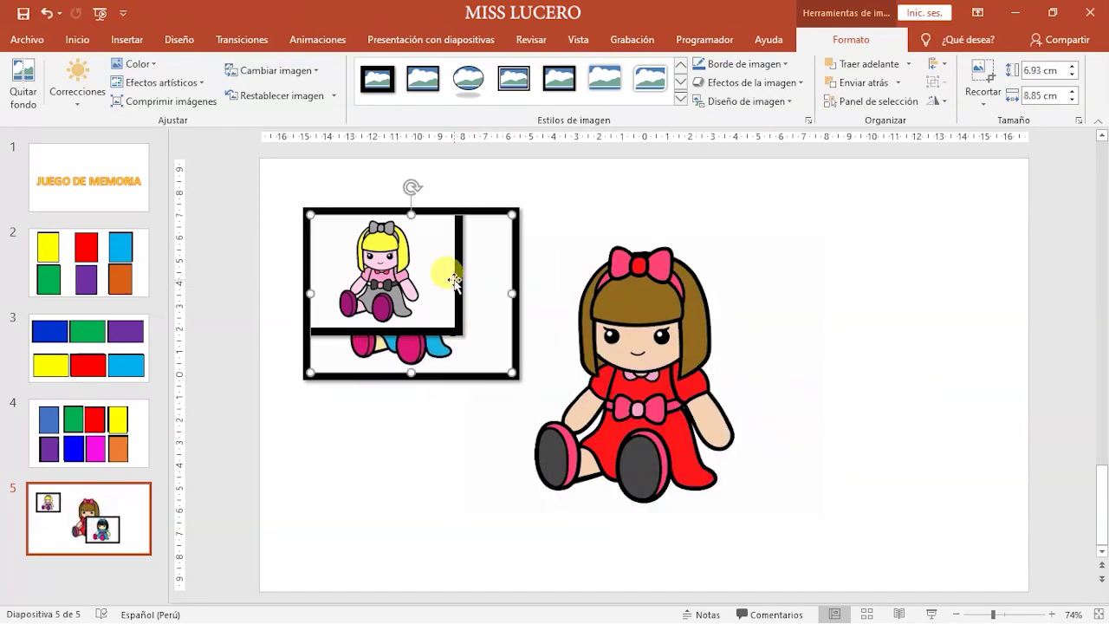
{"action": "left_click_drag", "start_coordinate": [512, 372], "coordinate": [457, 330]}
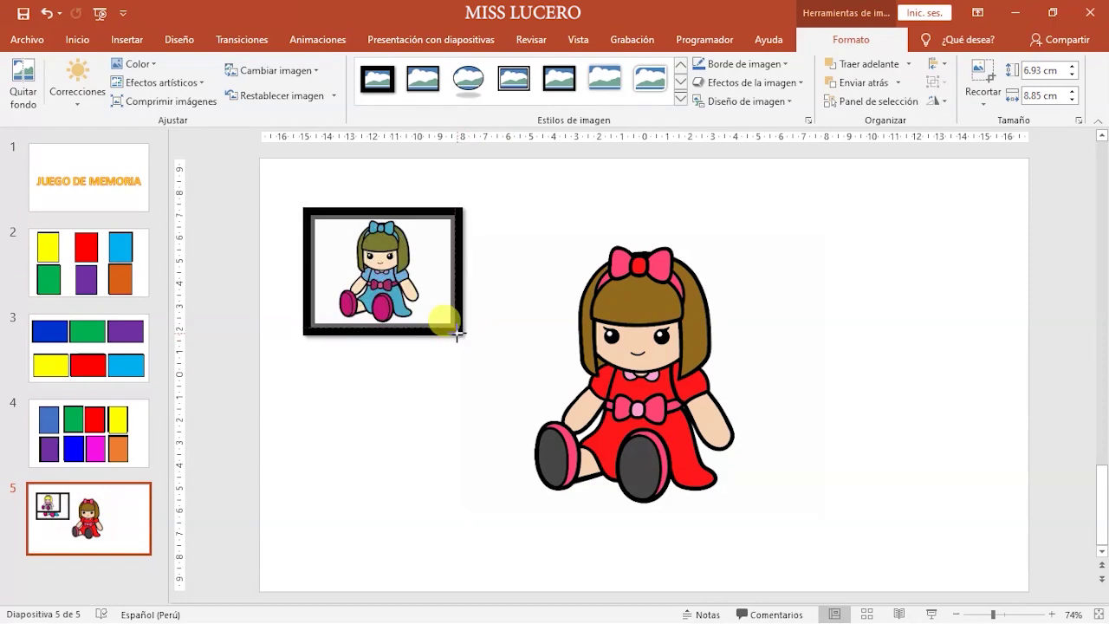
{"action": "left_click_drag", "start_coordinate": [399, 271], "coordinate": [587, 270]}
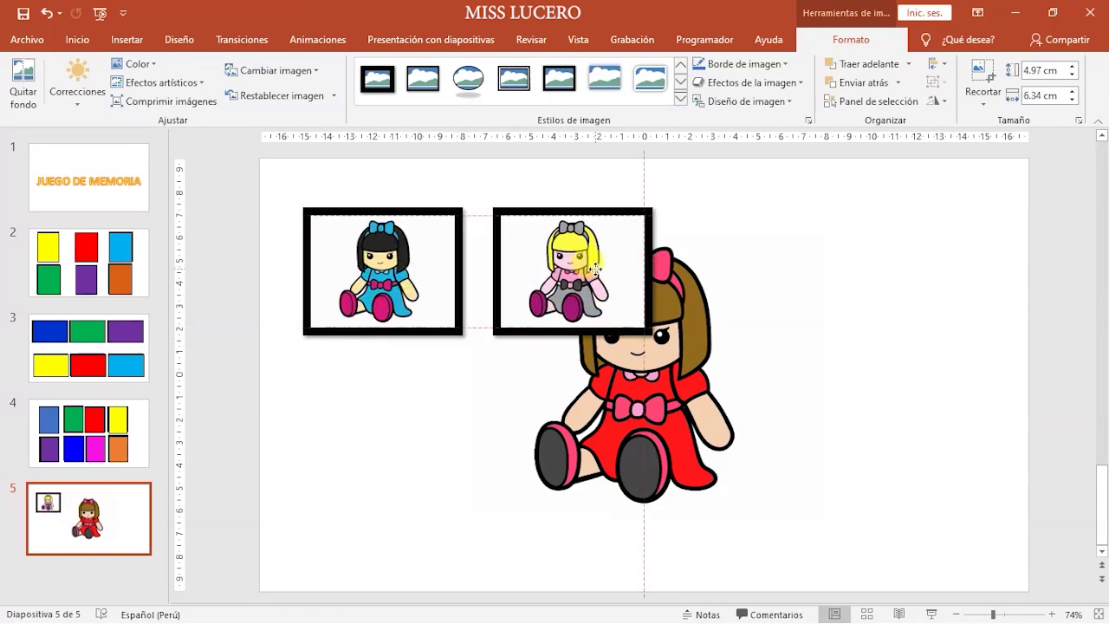
- Frame and resize the red-dress doll to match, then space the three dolls evenly across the top
{"action": "left_click", "coordinate": [664, 355]}
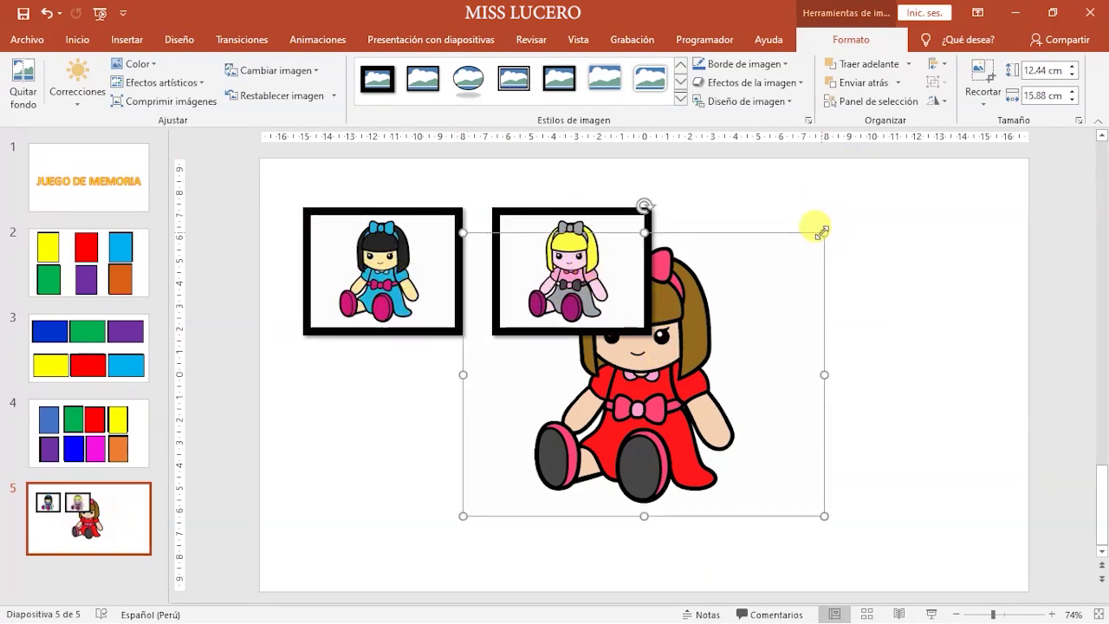
{"action": "left_click_drag", "start_coordinate": [821, 231], "coordinate": [669, 354]}
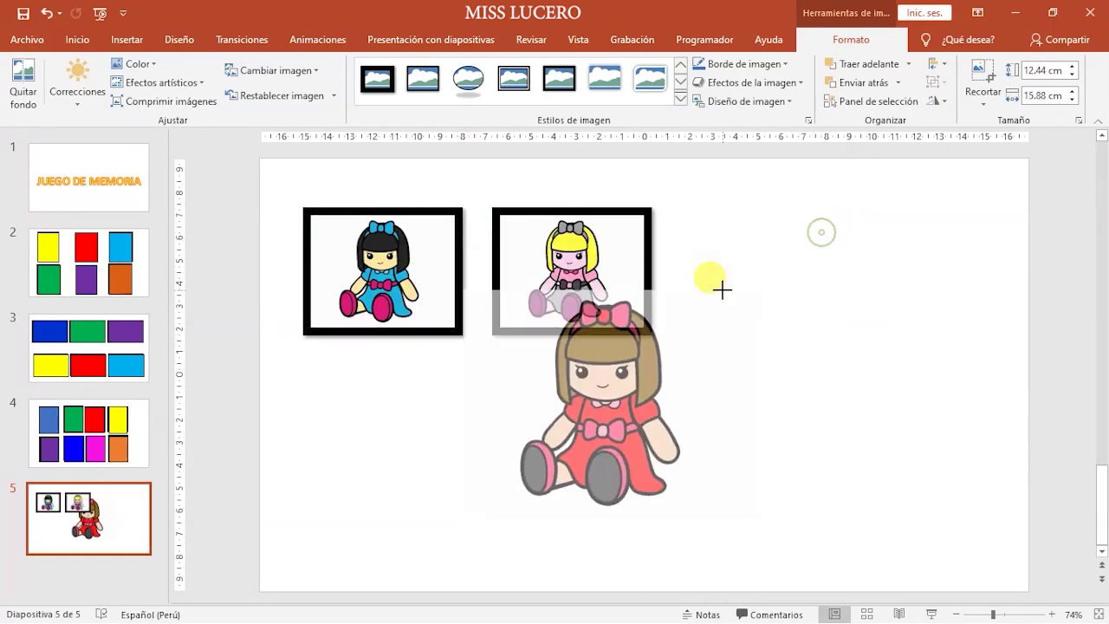
{"action": "left_click", "coordinate": [562, 84]}
{"action": "left_click_drag", "start_coordinate": [623, 456], "coordinate": [652, 330]}
{"action": "left_click_drag", "start_coordinate": [706, 377], "coordinate": [622, 334]}
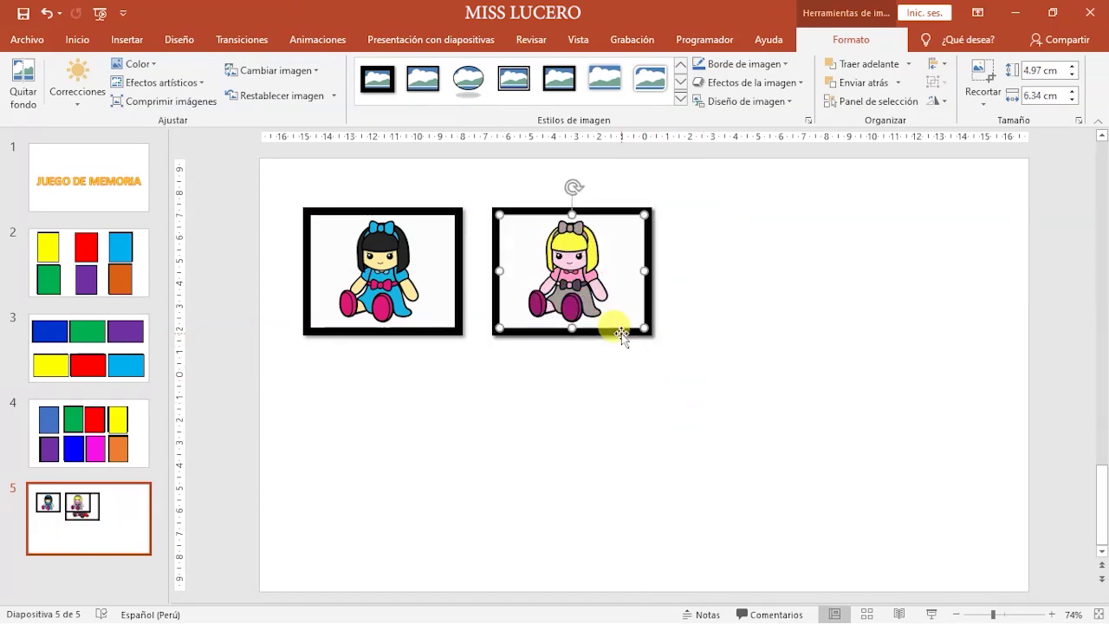
{"action": "left_click_drag", "start_coordinate": [583, 270], "coordinate": [870, 271]}
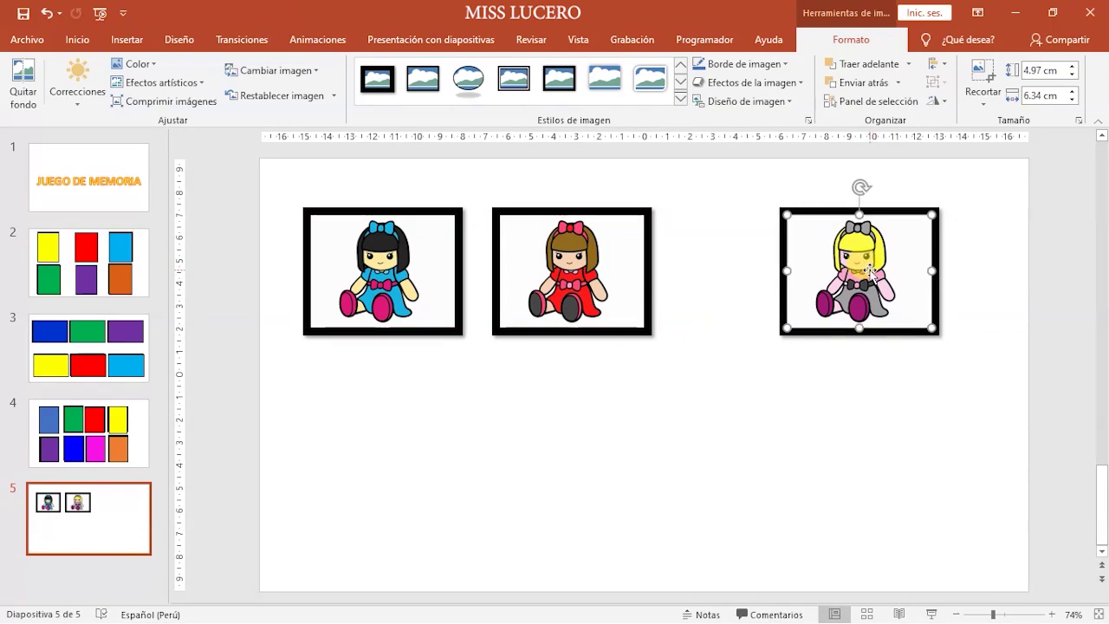
{"action": "left_click_drag", "start_coordinate": [588, 251], "coordinate": [641, 256]}
{"action": "left_click", "coordinate": [732, 431]}
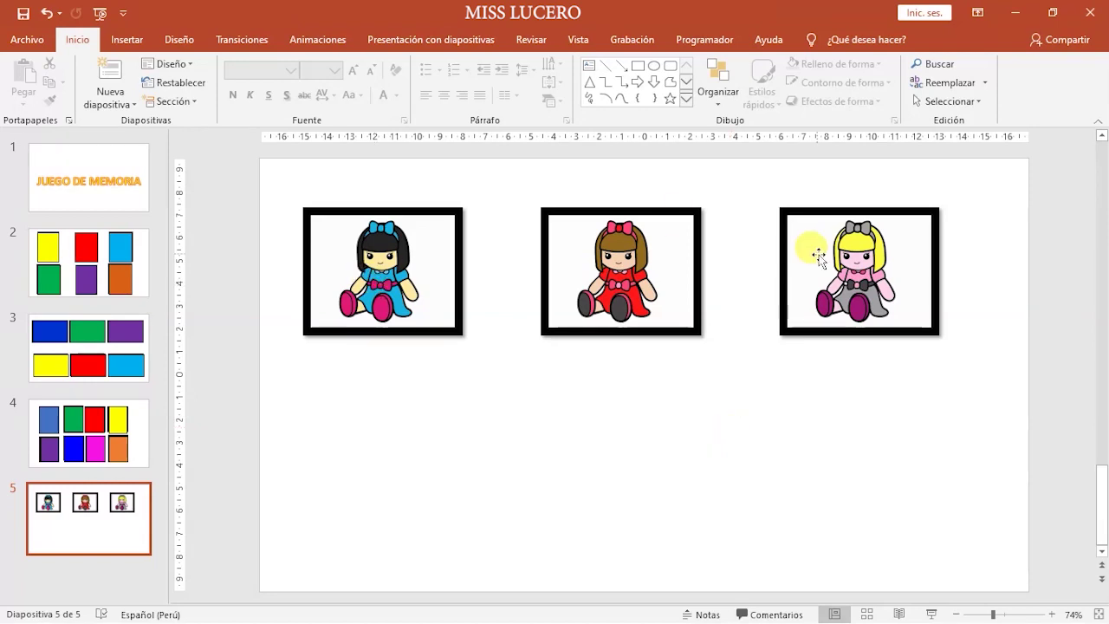
- Draw a blue rectangle covering the first doll picture
{"action": "left_click", "coordinate": [126, 40]}
{"action": "left_click", "coordinate": [295, 78]}
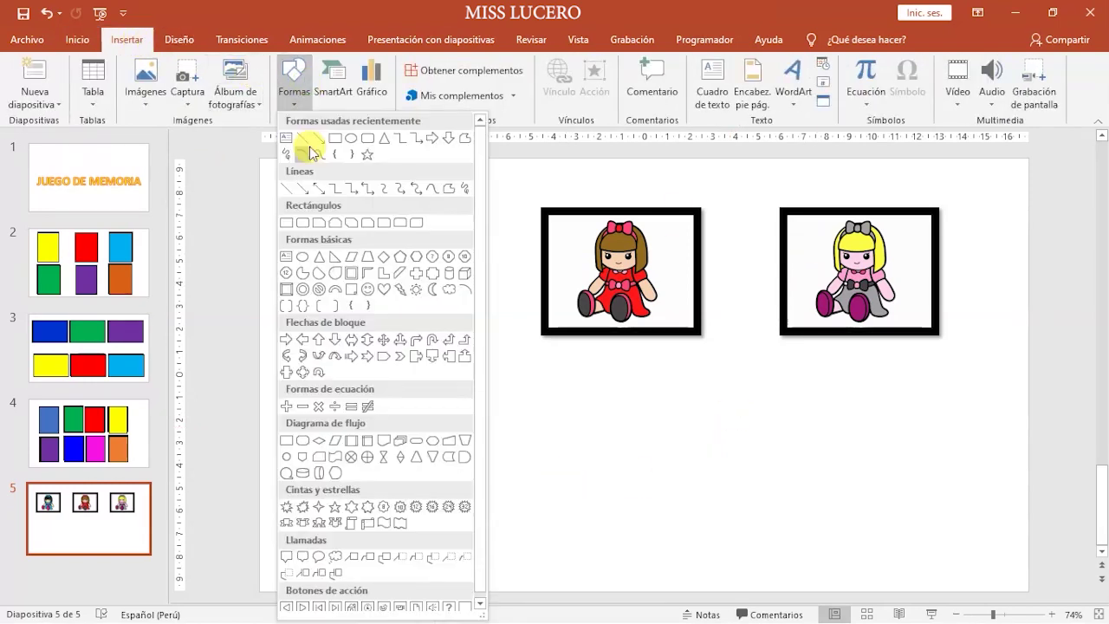
{"action": "left_click", "coordinate": [339, 139]}
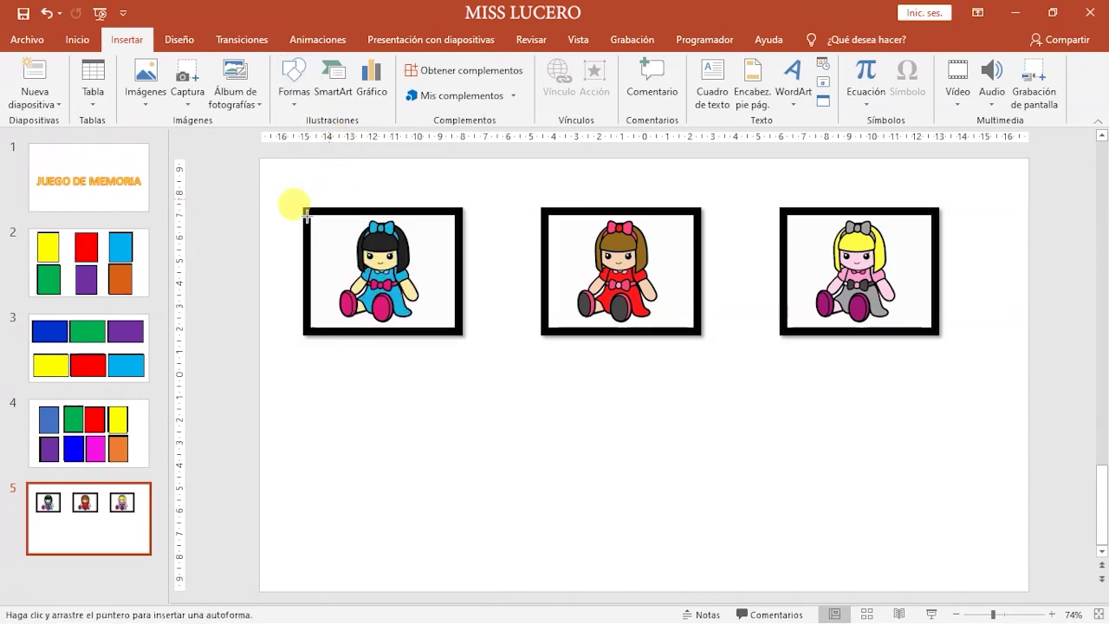
{"action": "left_click_drag", "start_coordinate": [303, 202], "coordinate": [461, 336]}
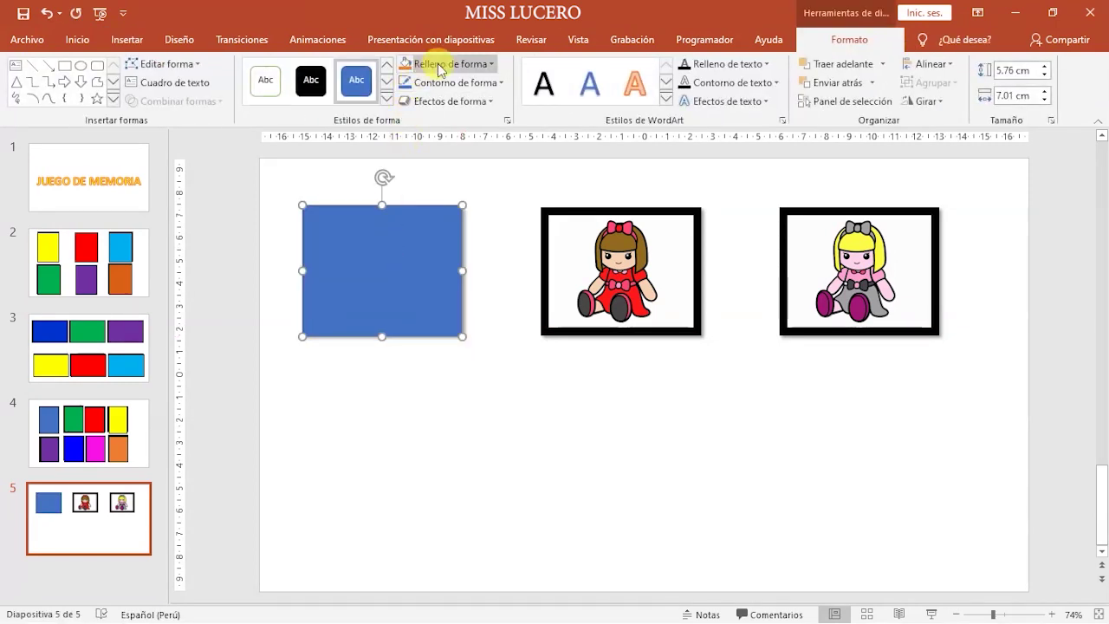
{"action": "left_click", "coordinate": [386, 282]}
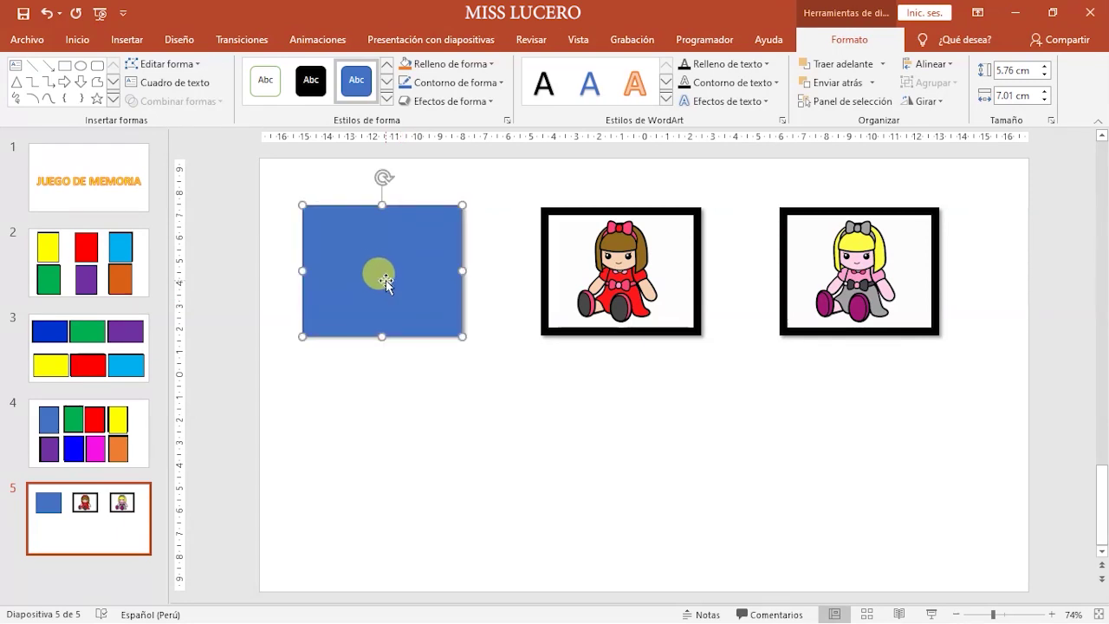
- Duplicate the rectangle twice with Ctrl+D and place the copies over the middle and right dolls
{"action": "key", "text": "ctrl+d"}
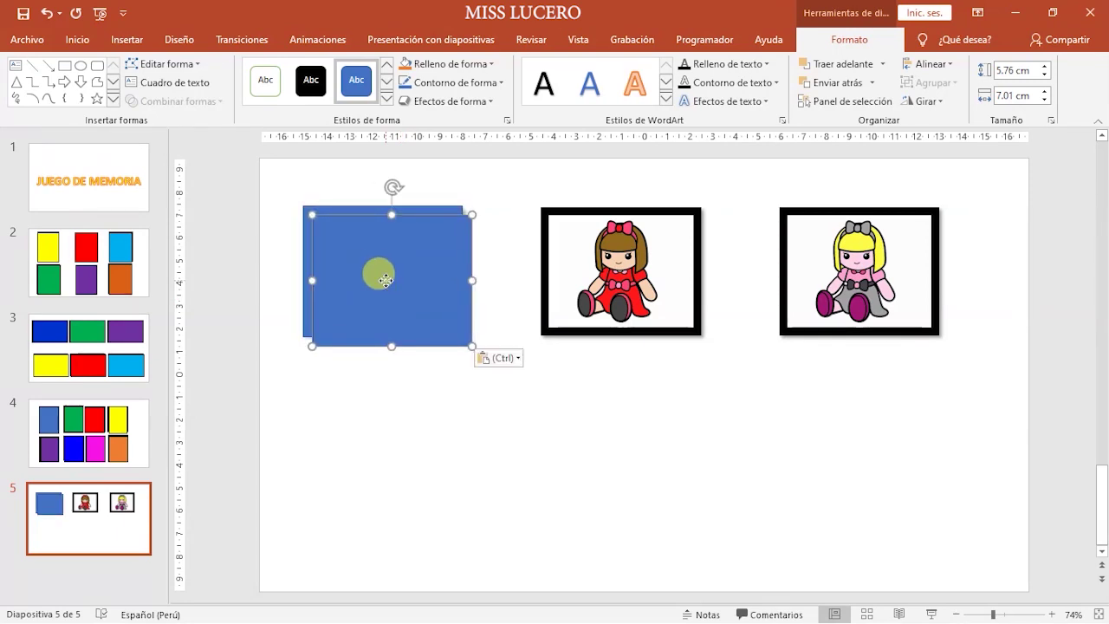
{"action": "left_click_drag", "start_coordinate": [385, 280], "coordinate": [614, 272]}
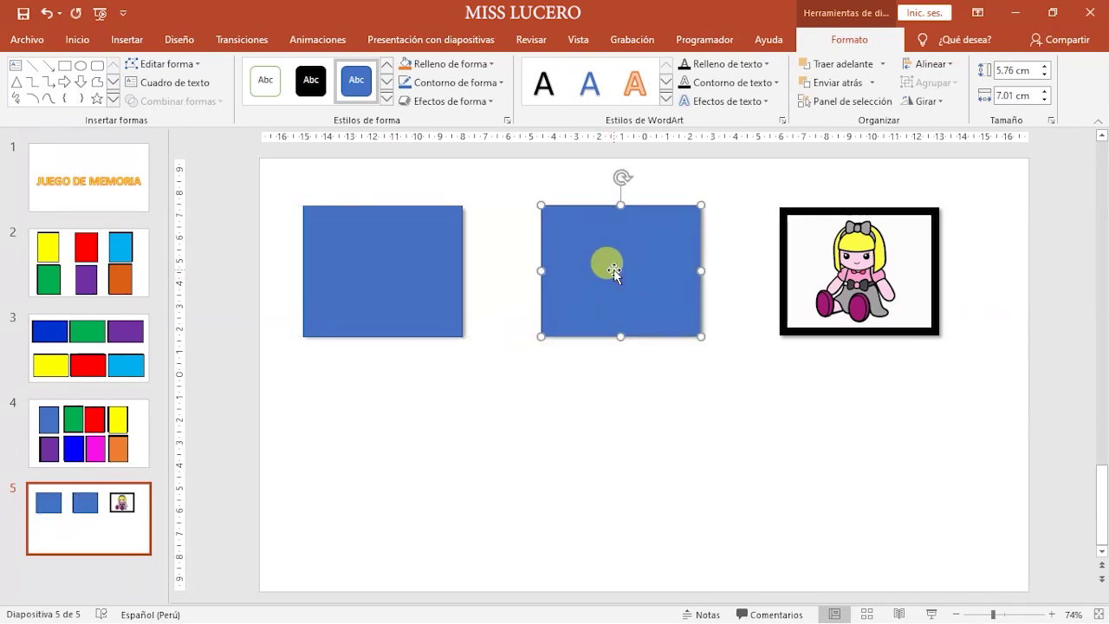
{"action": "key", "text": "ctrl+d"}
{"action": "left_click_drag", "start_coordinate": [627, 262], "coordinate": [842, 256]}
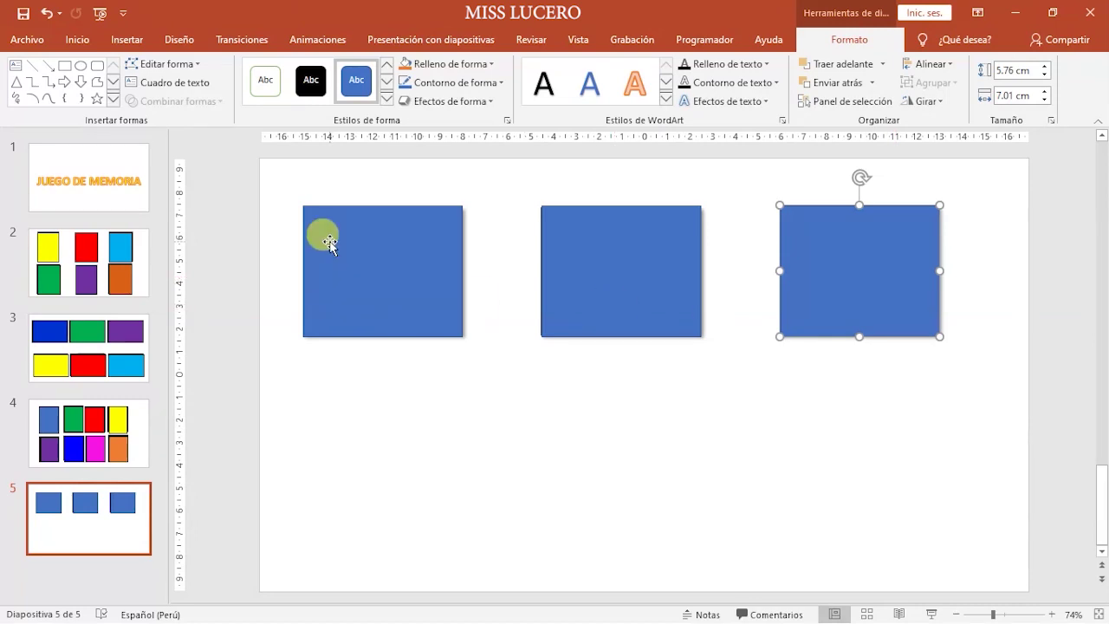
{"action": "left_click", "coordinate": [330, 245]}
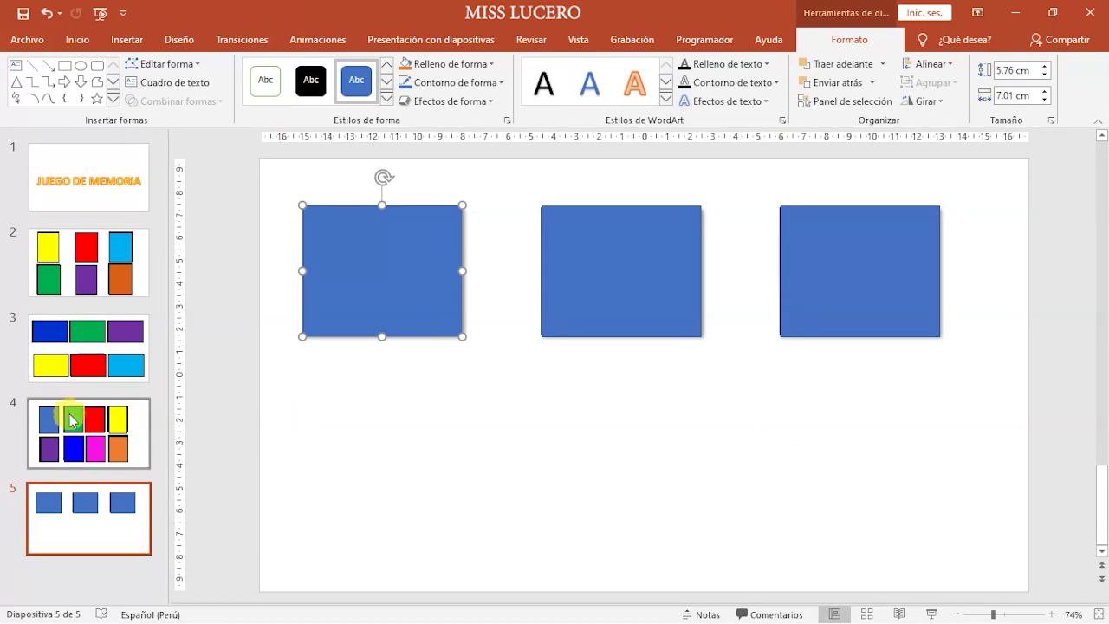
- Fill the three rectangles purple, red and yellow from left to right
{"action": "left_click", "coordinate": [444, 64]}
{"action": "left_click", "coordinate": [528, 190]}
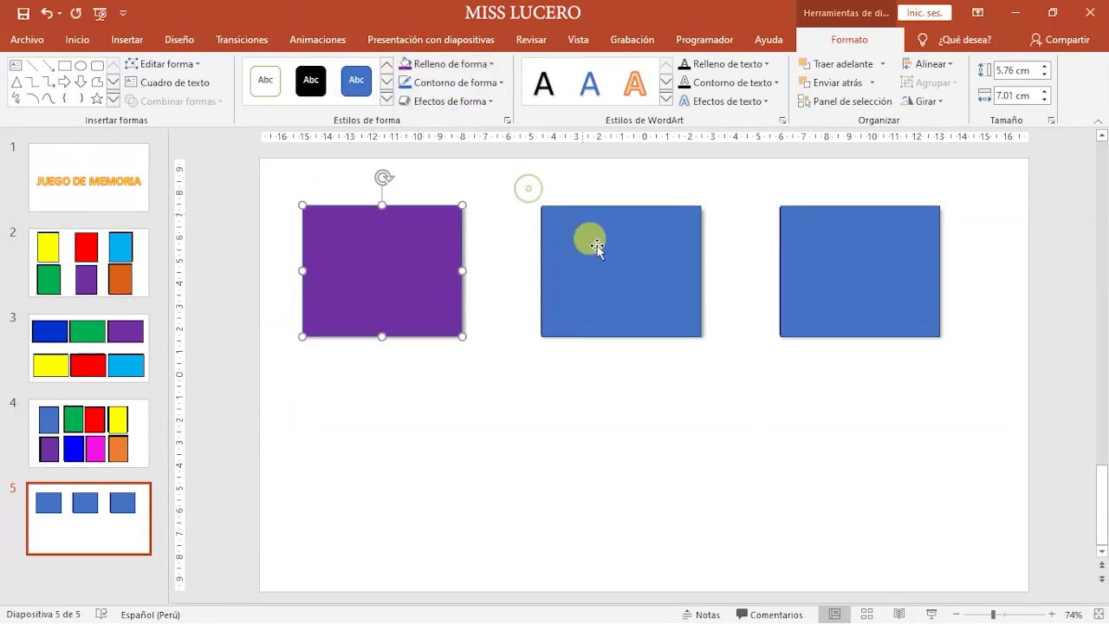
{"action": "left_click", "coordinate": [590, 243]}
{"action": "left_click", "coordinate": [454, 70]}
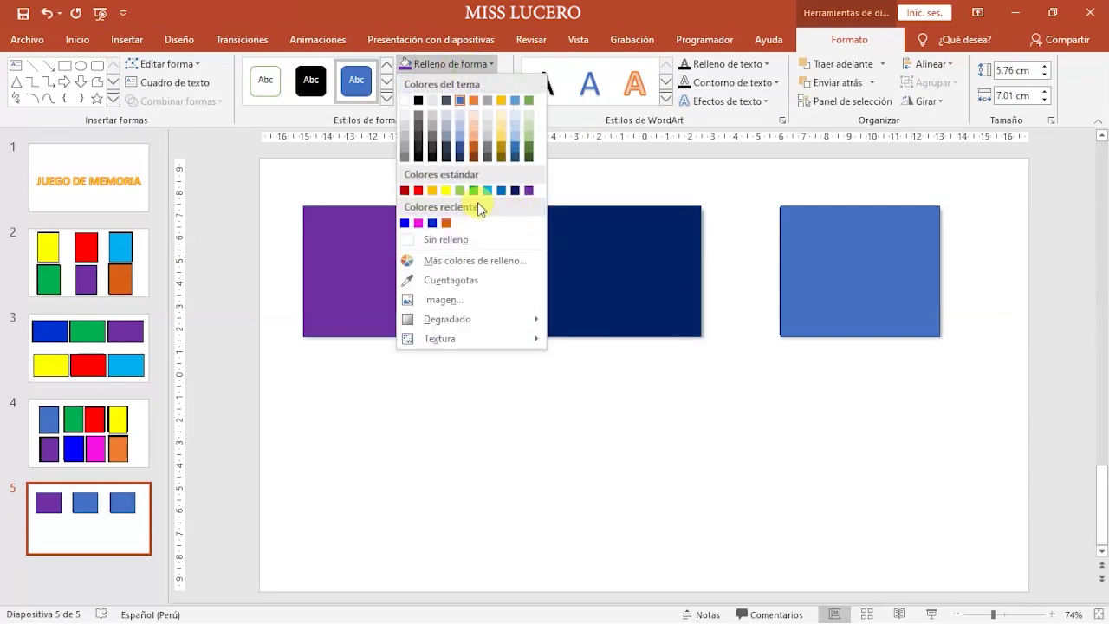
{"action": "left_click", "coordinate": [419, 190]}
{"action": "left_click", "coordinate": [849, 285]}
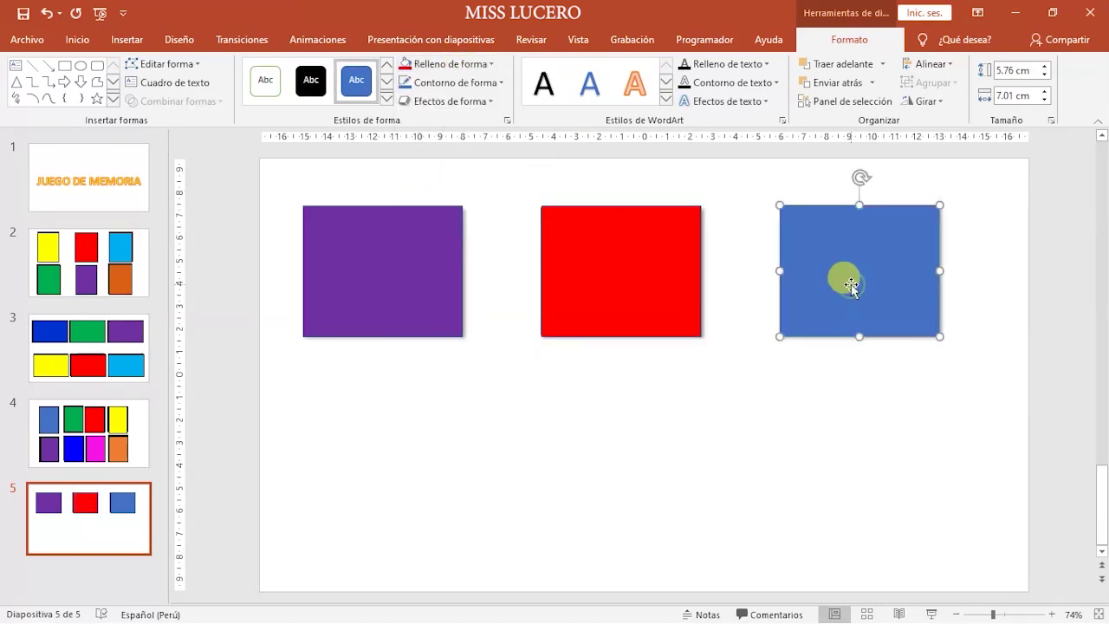
{"action": "left_click", "coordinate": [457, 72]}
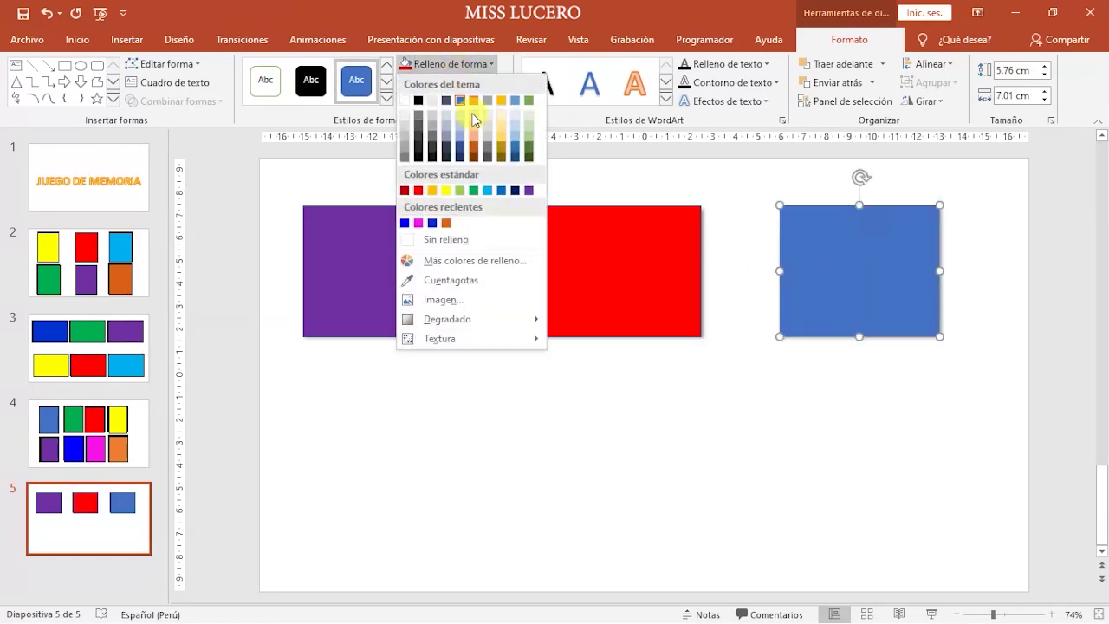
{"action": "left_click", "coordinate": [448, 191]}
{"action": "left_click", "coordinate": [639, 384]}
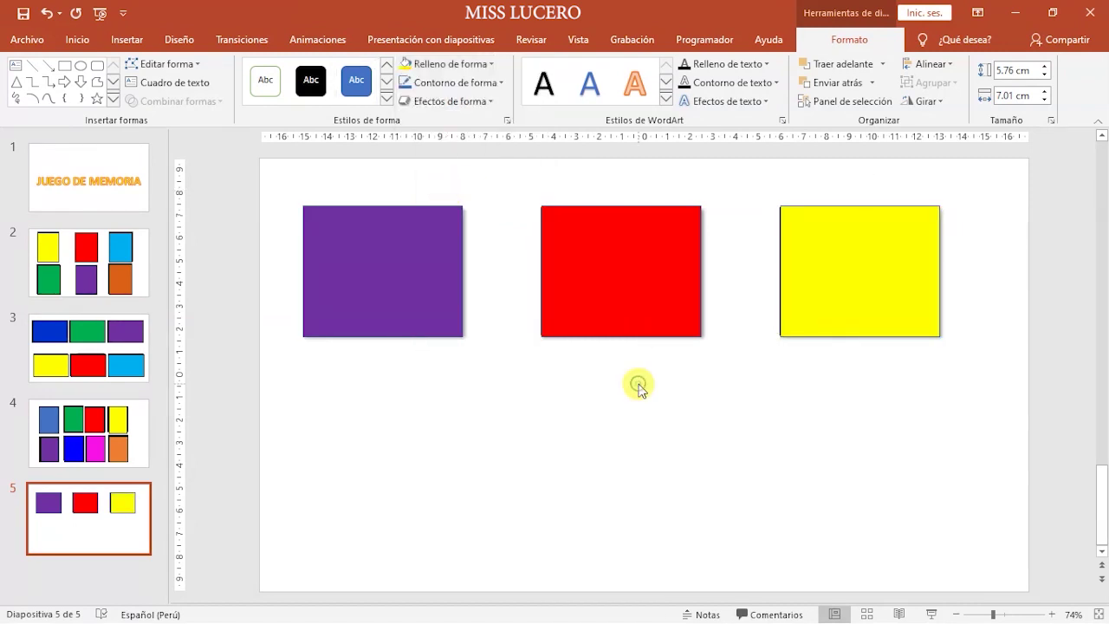
- Widen the red, yellow and purple rectangles to 7.26 cm each
{"action": "left_click", "coordinate": [583, 255]}
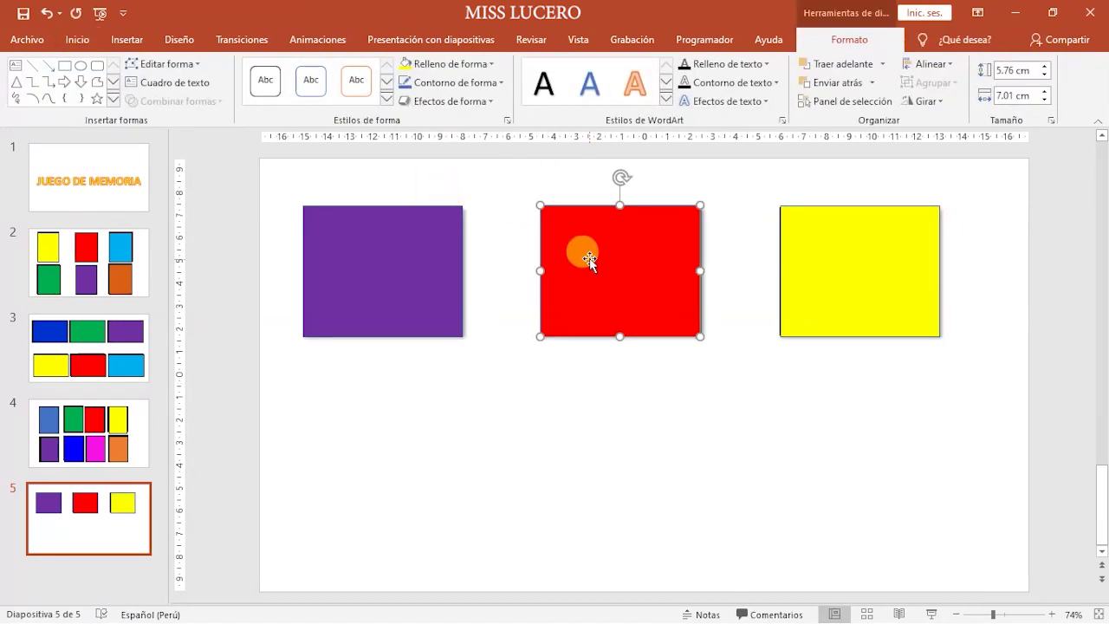
{"action": "left_click_drag", "start_coordinate": [699, 270], "coordinate": [706, 270]}
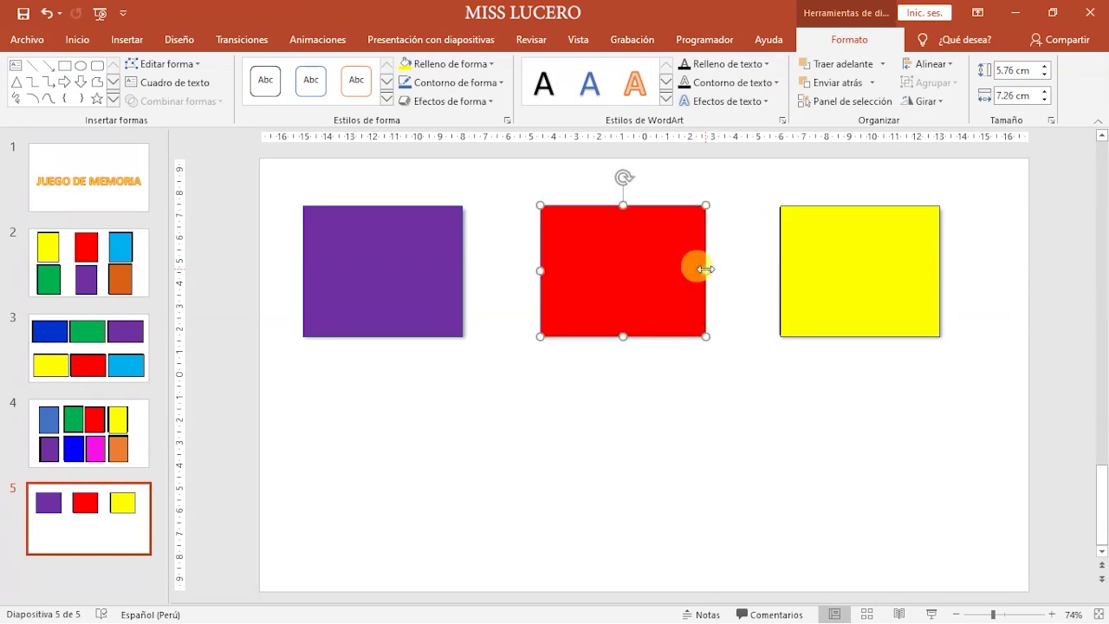
{"action": "left_click", "coordinate": [785, 270]}
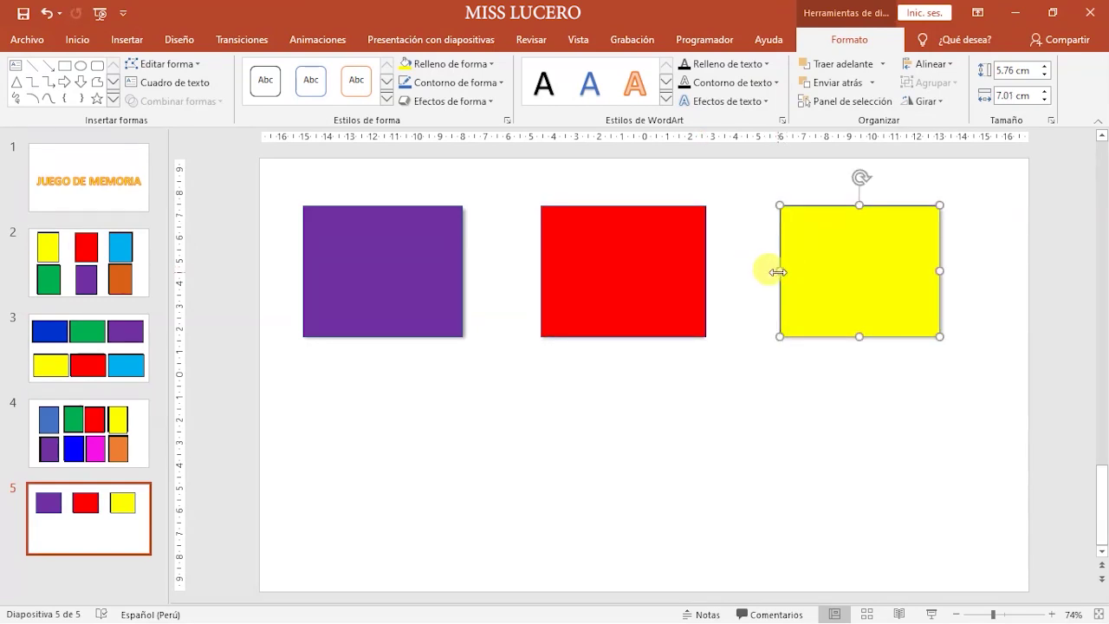
{"action": "left_click_drag", "start_coordinate": [777, 271], "coordinate": [772, 272]}
{"action": "left_click", "coordinate": [392, 273]}
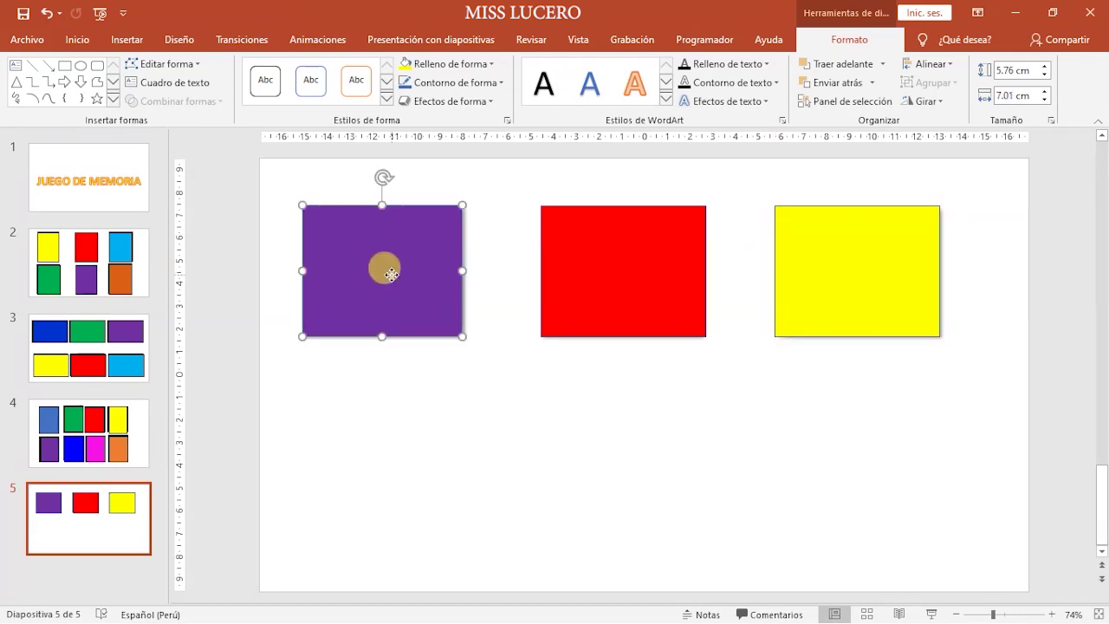
{"action": "left_click_drag", "start_coordinate": [462, 270], "coordinate": [466, 272]}
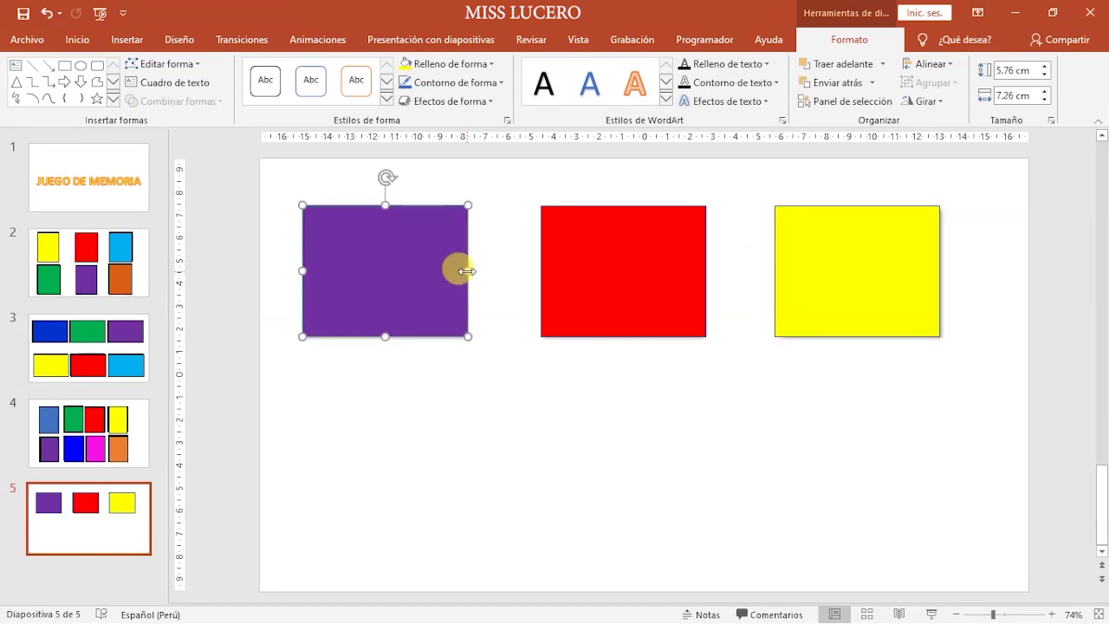
{"action": "left_click", "coordinate": [515, 400]}
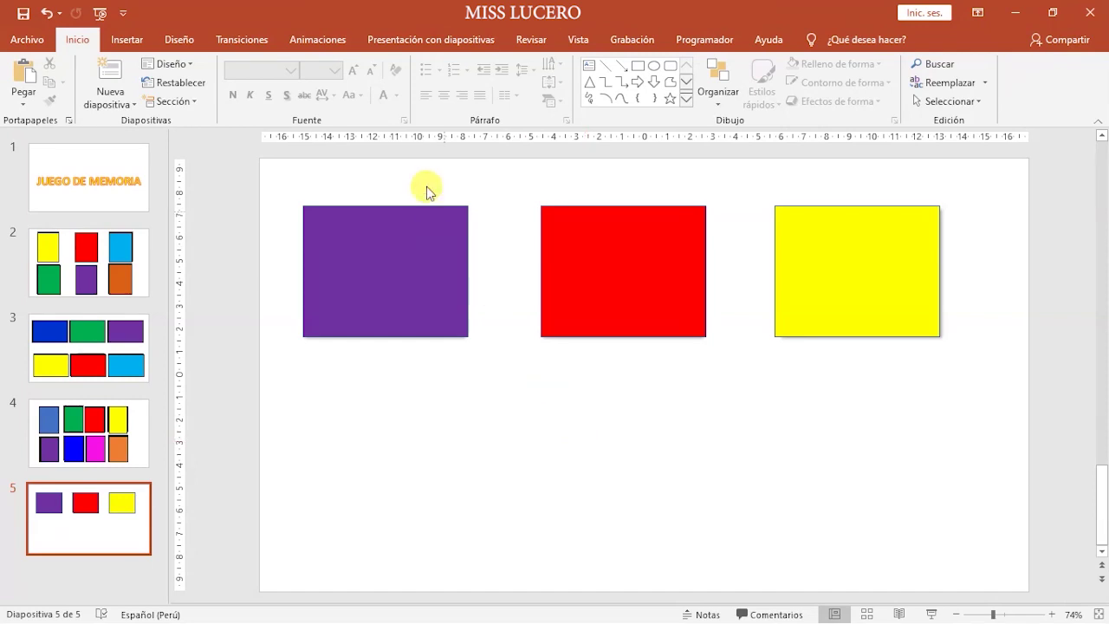
- Drag the purple, red and yellow rectangles down into a row beneath the three dolls
{"action": "left_click", "coordinate": [304, 39]}
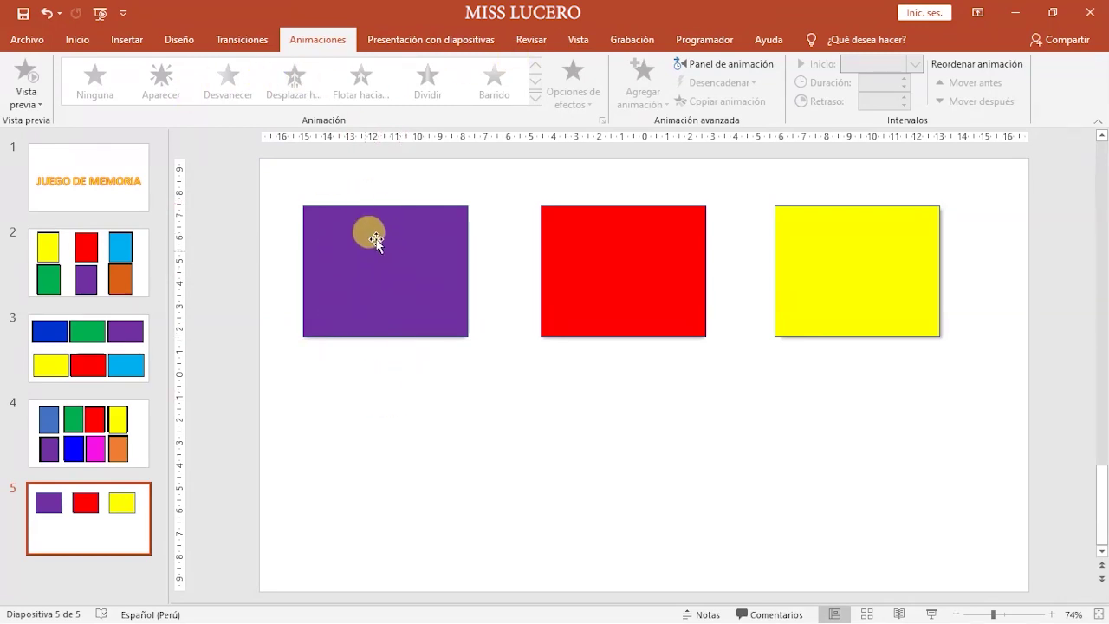
{"action": "left_click_drag", "start_coordinate": [372, 257], "coordinate": [374, 396]}
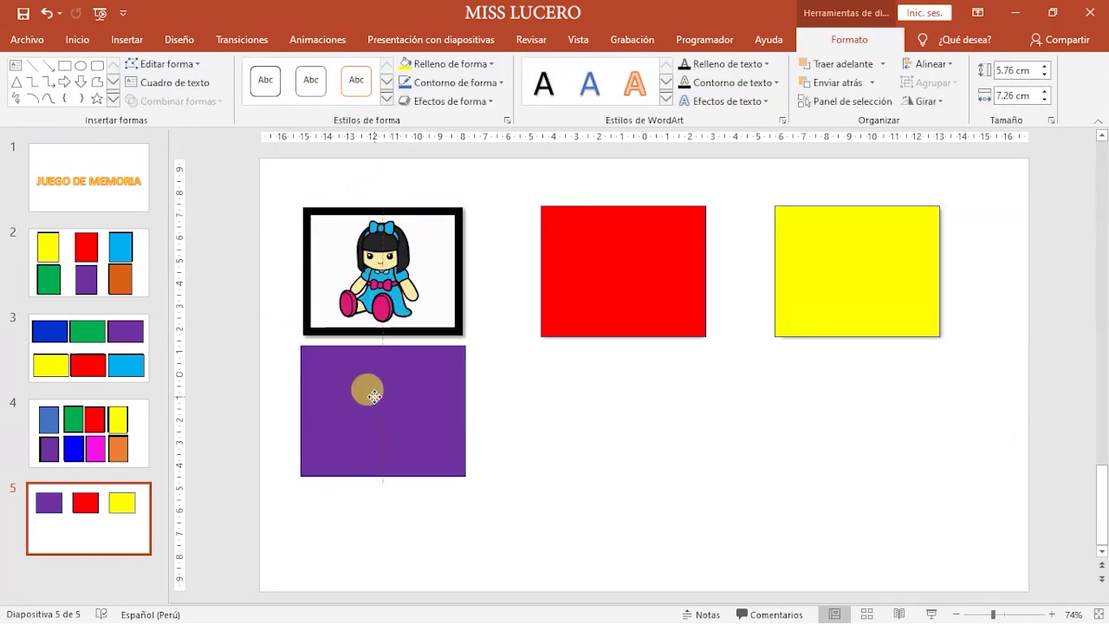
{"action": "left_click_drag", "start_coordinate": [608, 285], "coordinate": [616, 425]}
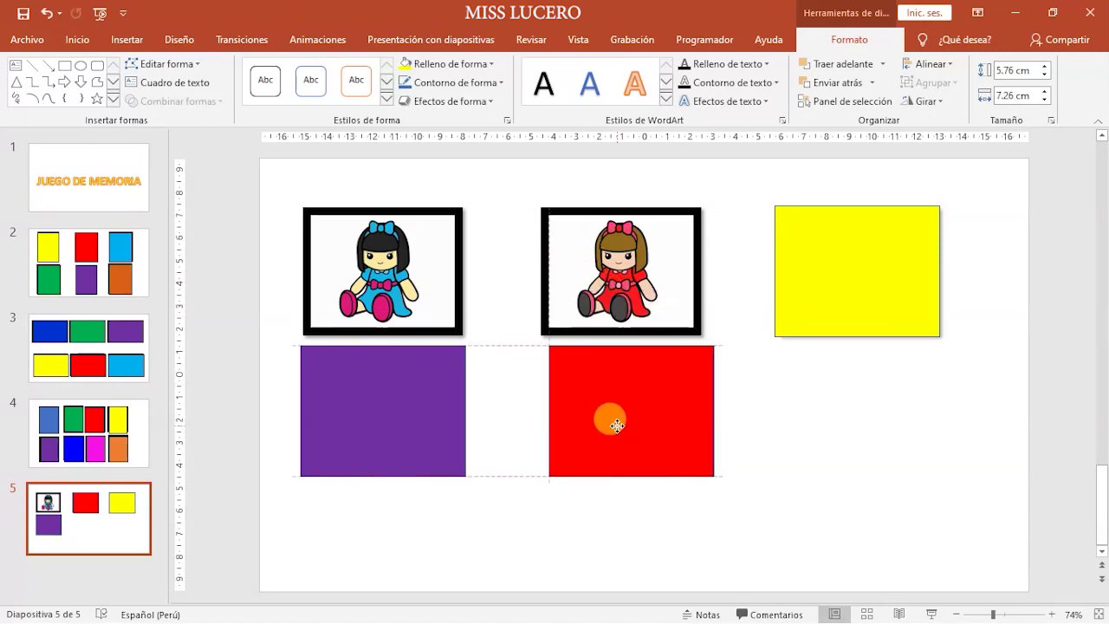
{"action": "mouse_move", "coordinate": [849, 291]}
{"action": "left_mouse_down"}
{"action": "mouse_move", "coordinate": [855, 441]}
{"action": "mouse_move", "coordinate": [854, 429]}
{"action": "left_mouse_up"}
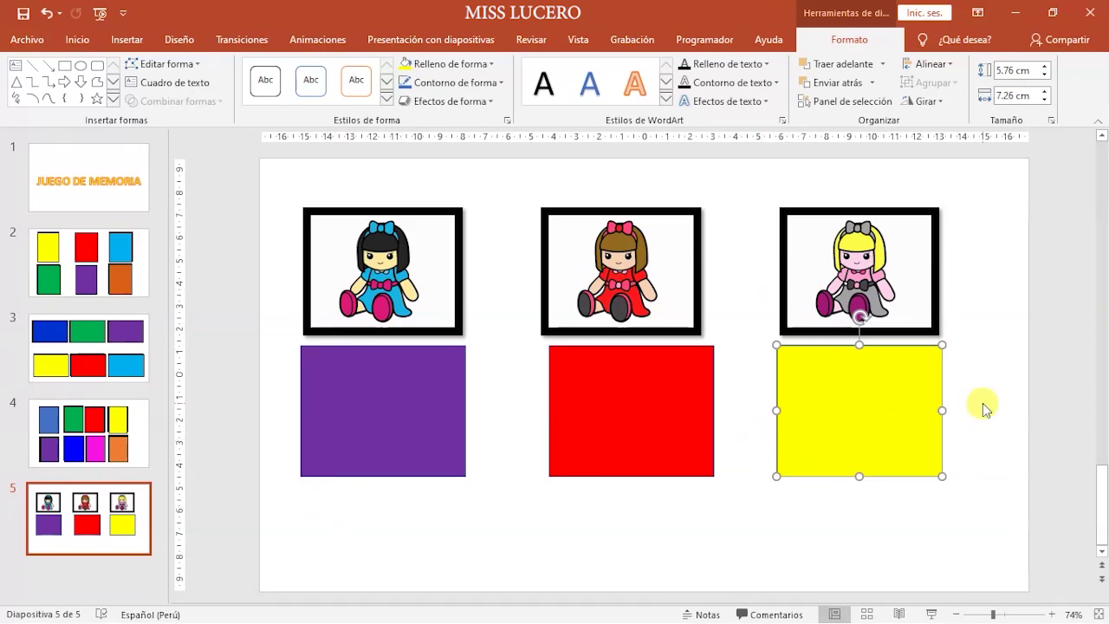
{"action": "left_click", "coordinate": [975, 317]}
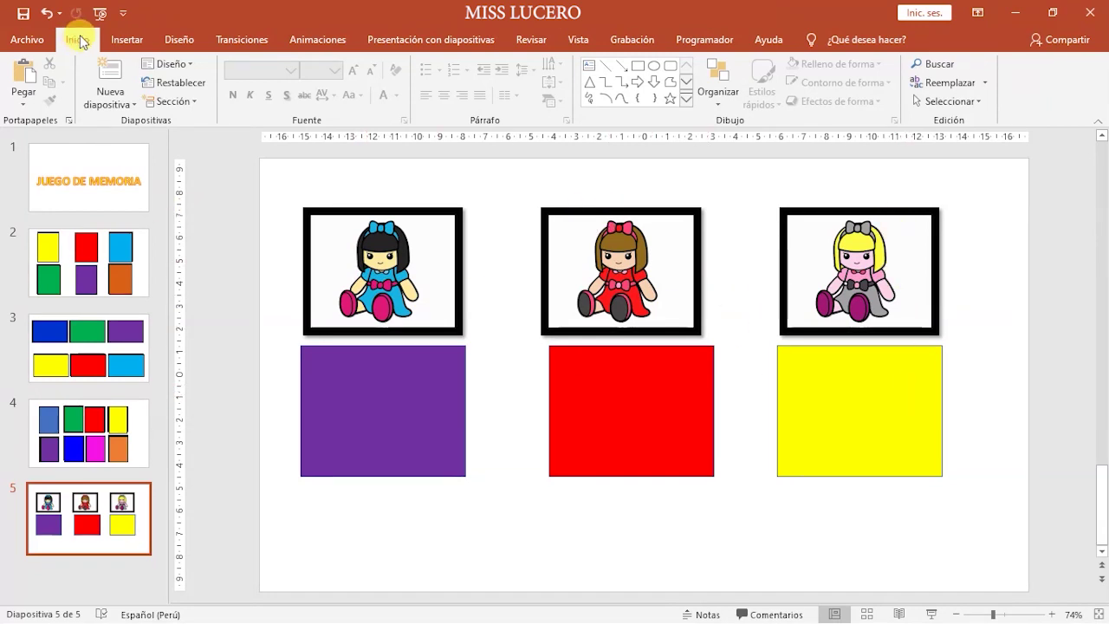
- Open the Selection Pane and identify the rectangles and the first doll picture in it
{"action": "left_click", "coordinate": [947, 101]}
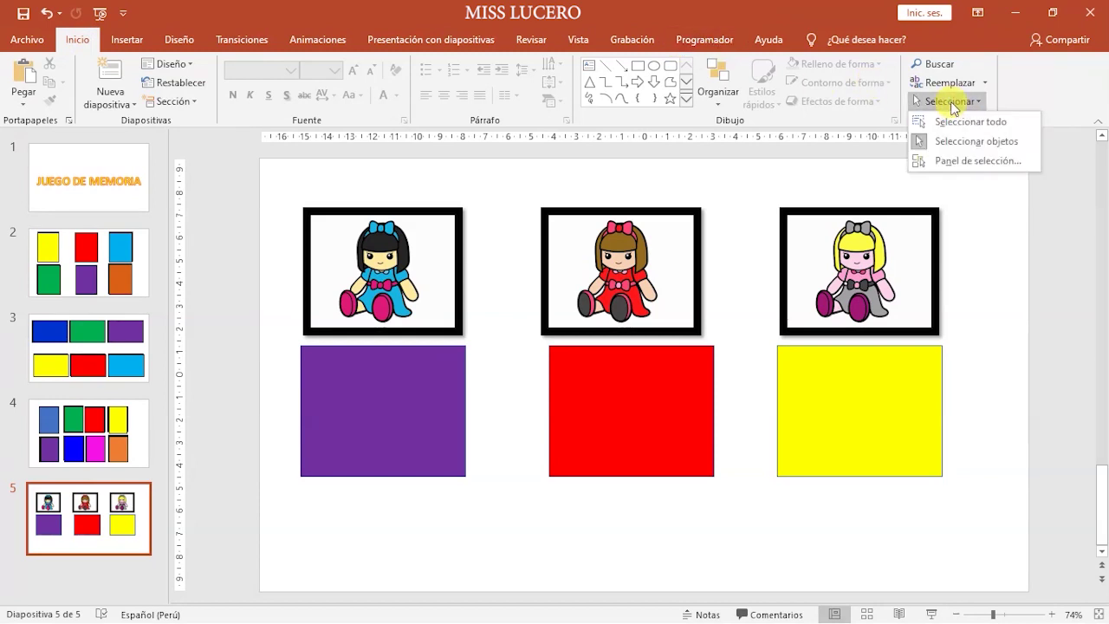
{"action": "left_click", "coordinate": [978, 161]}
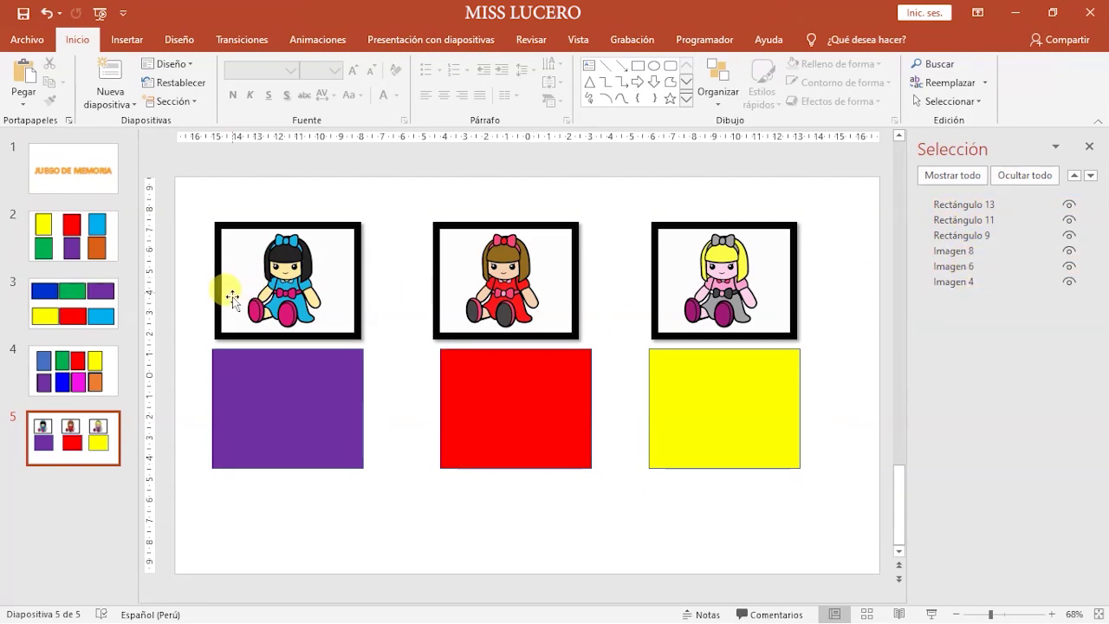
{"action": "left_click", "coordinate": [278, 396]}
{"action": "left_click", "coordinate": [508, 396]}
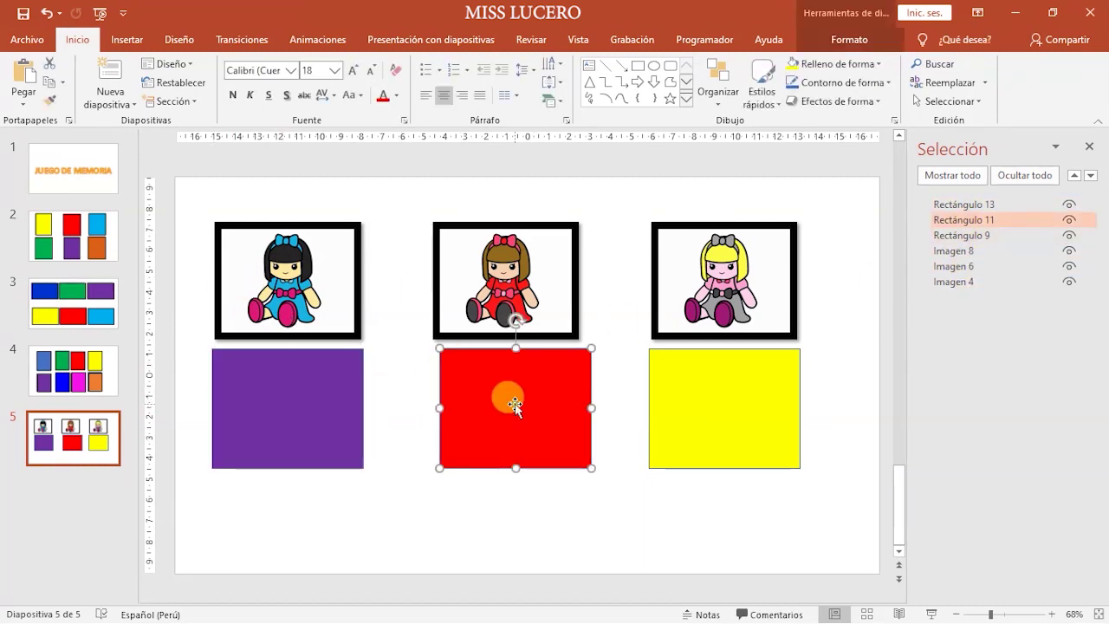
{"action": "left_click", "coordinate": [730, 389]}
{"action": "left_click", "coordinate": [530, 399]}
{"action": "left_click", "coordinate": [306, 391]}
{"action": "left_click", "coordinate": [527, 388]}
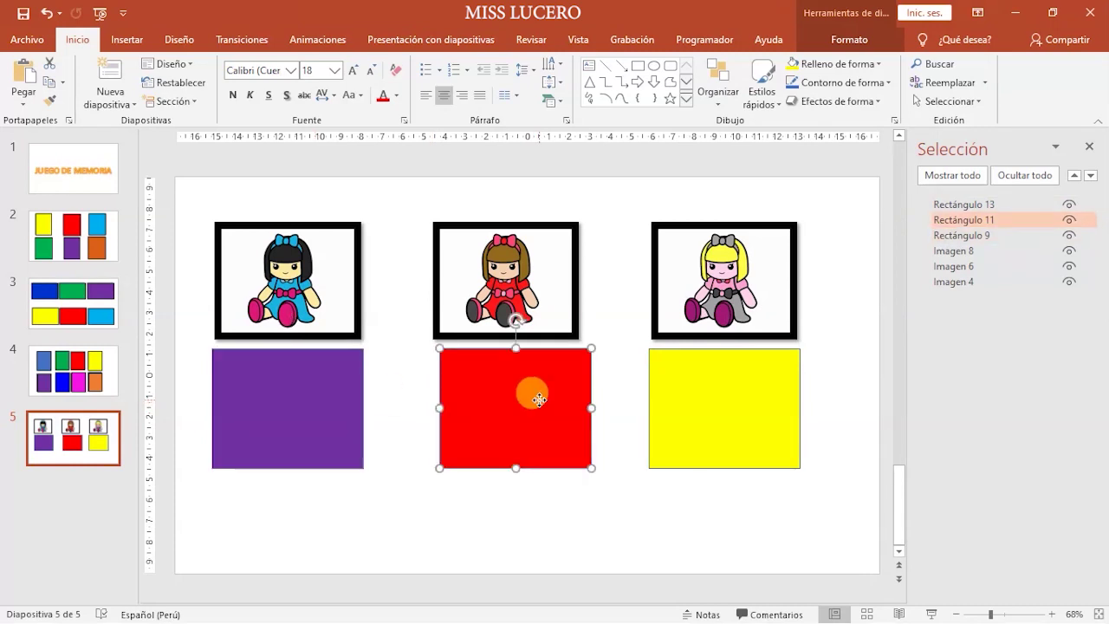
{"action": "left_click", "coordinate": [740, 402]}
{"action": "left_click", "coordinate": [287, 257]}
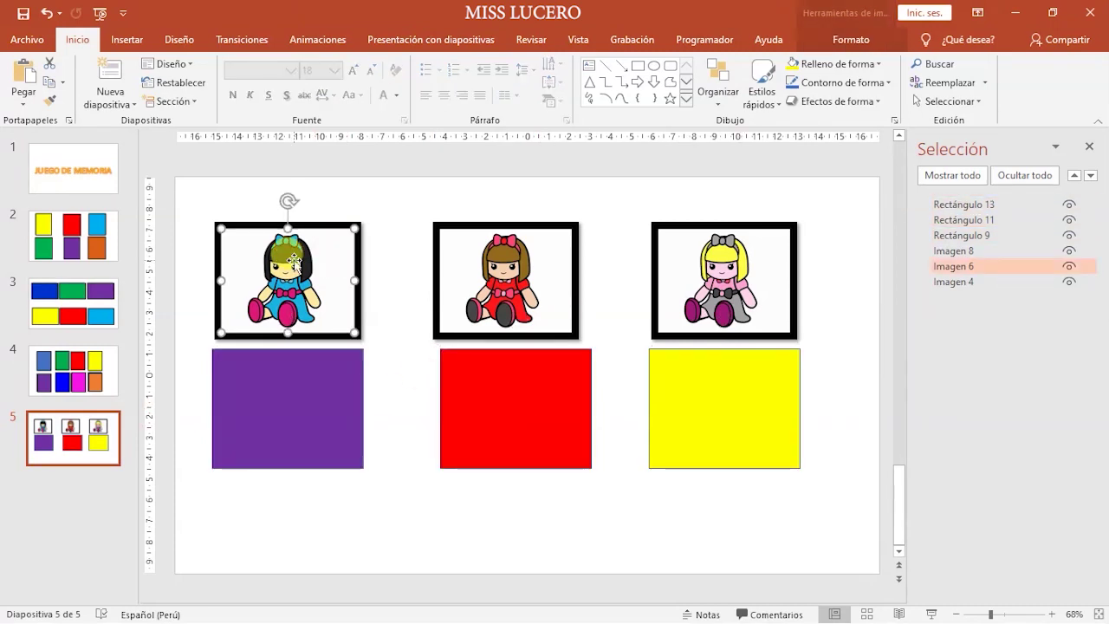
- Rename the first doll 'mñeca 1', the purple cover 'tapa1' and the second doll 'muñeca2'
{"action": "double_click", "coordinate": [986, 265]}
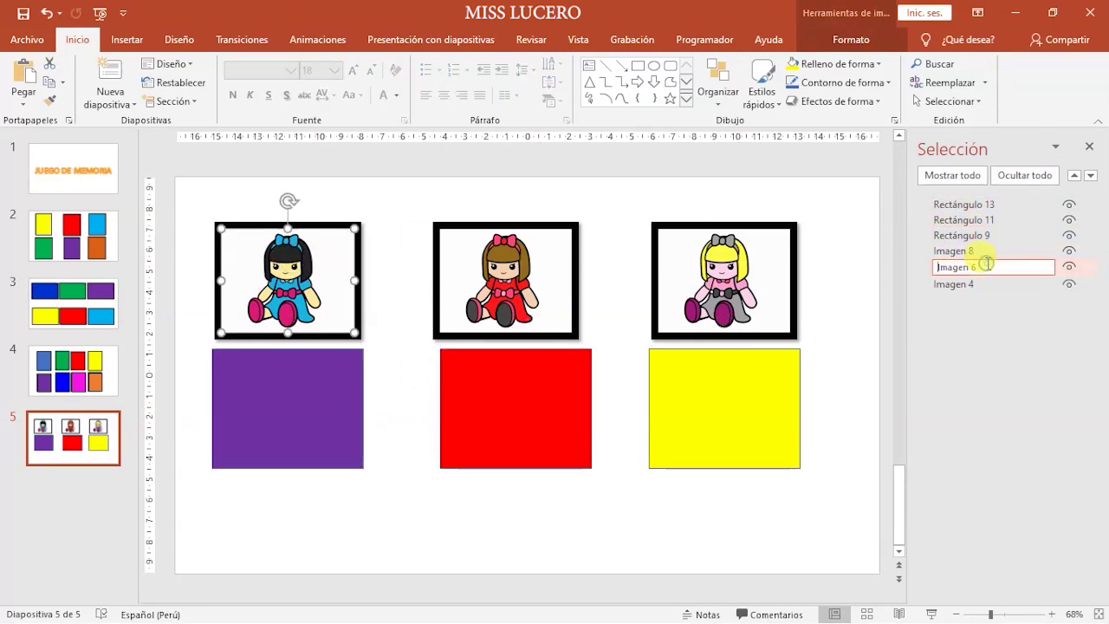
{"action": "left_click_drag", "start_coordinate": [983, 266], "coordinate": [924, 276]}
{"action": "type", "text": "mñeca 1"}
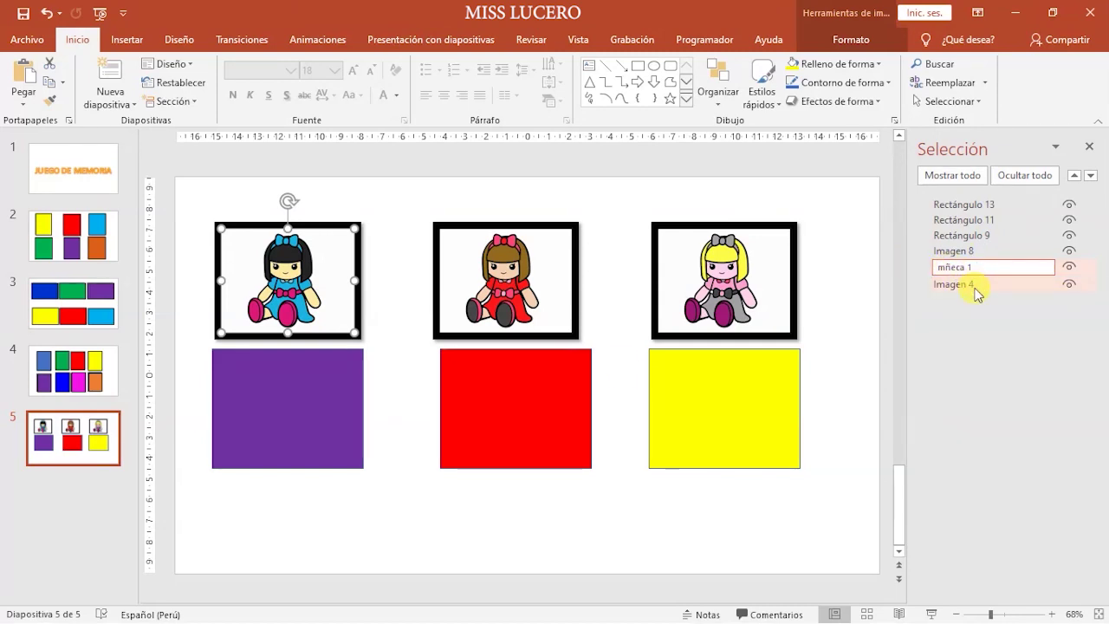
{"action": "left_click", "coordinate": [269, 367]}
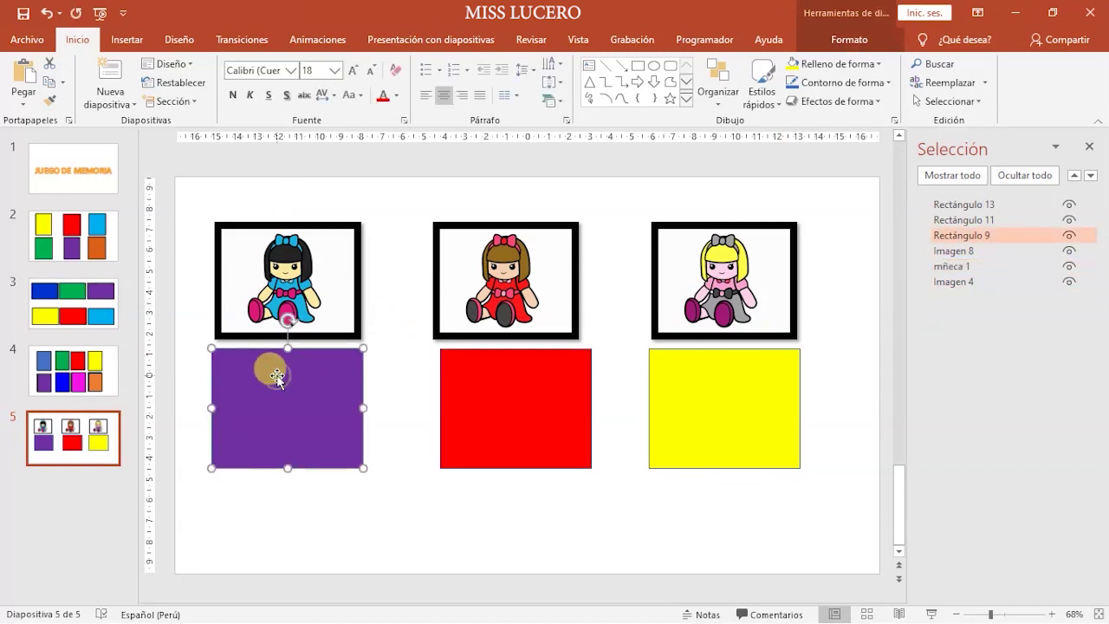
{"action": "double_click", "coordinate": [990, 237]}
{"action": "type", "text": "tapa1"}
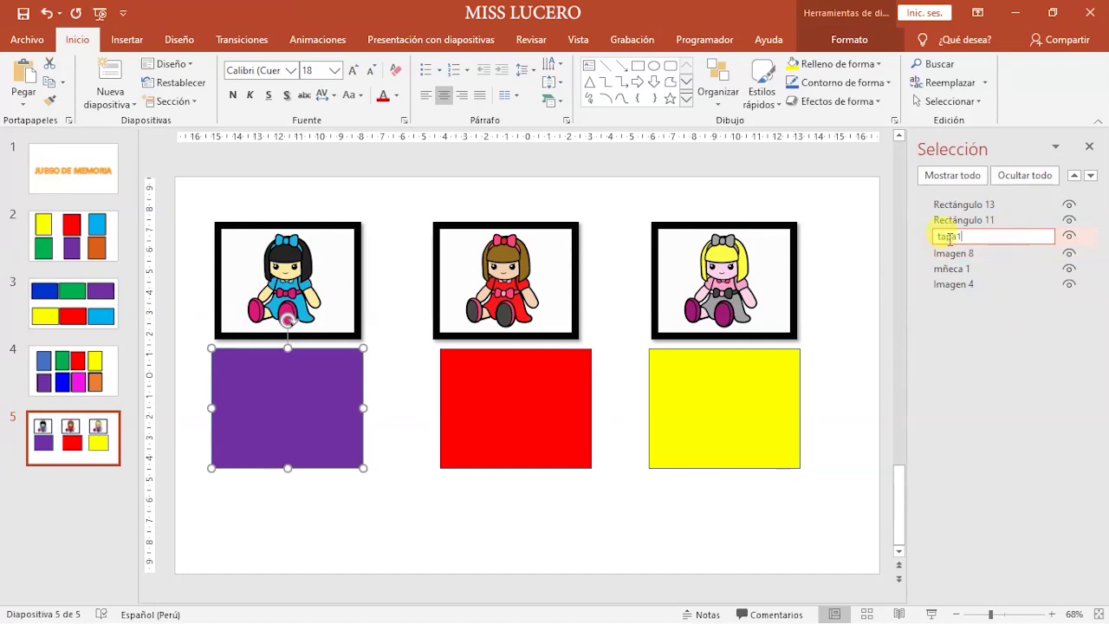
{"action": "left_click", "coordinate": [957, 284]}
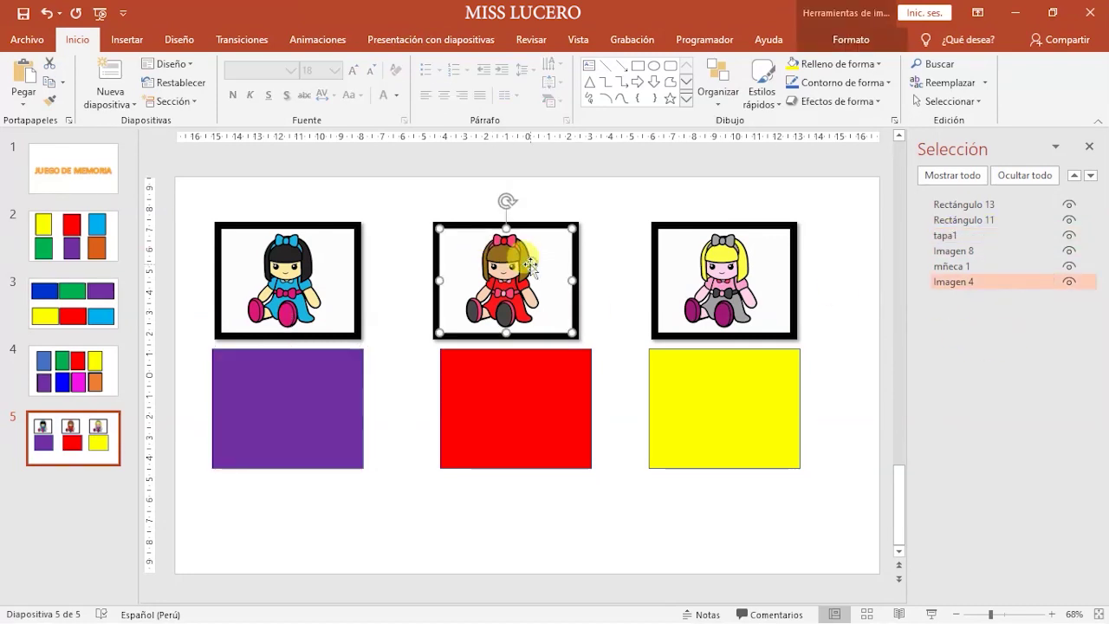
{"action": "left_click", "coordinate": [973, 283]}
{"action": "type", "text": "muñeca2"}
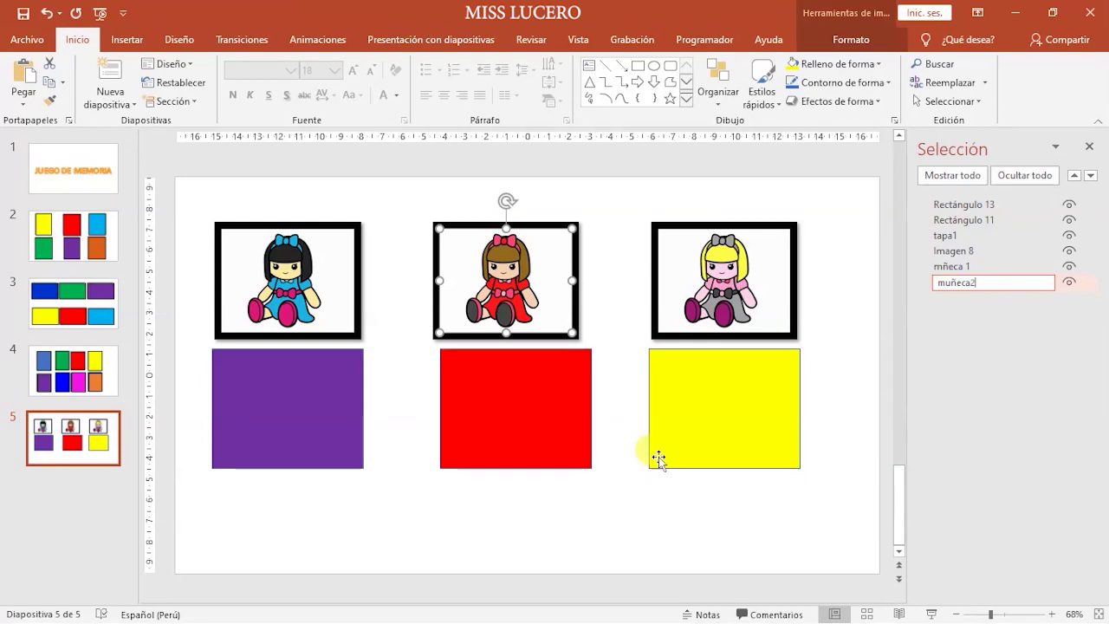
{"action": "left_click", "coordinate": [513, 403]}
- Rename the red cover 'tapa2', the third doll 'muleca3' and the yellow cover 'tapa3'
{"action": "left_click", "coordinate": [985, 222]}
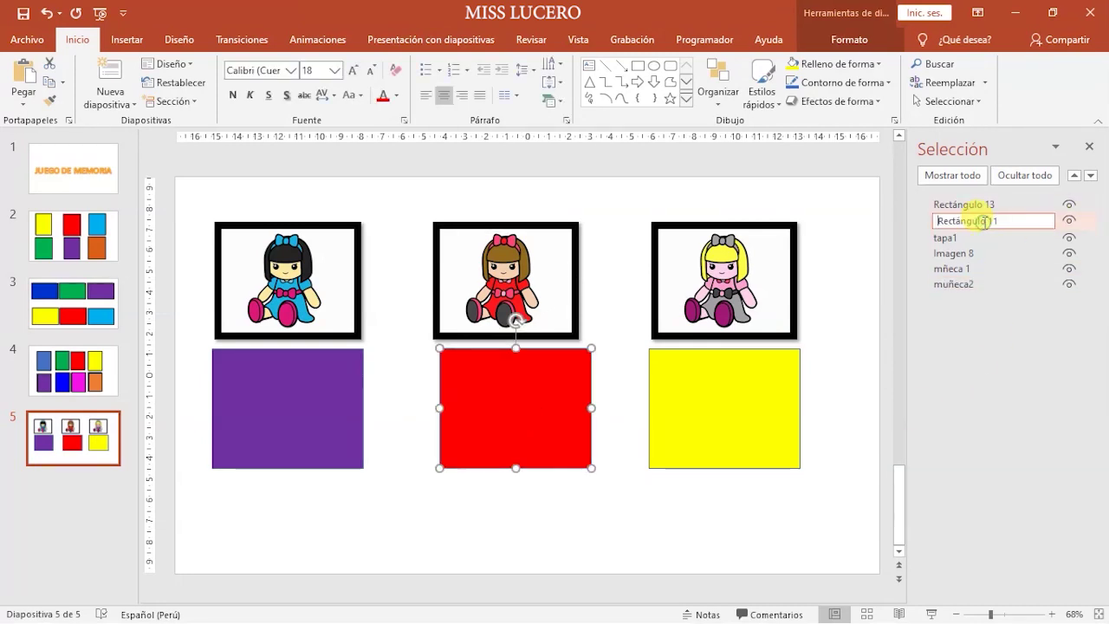
{"action": "left_click_drag", "start_coordinate": [1002, 221], "coordinate": [875, 210]}
{"action": "type", "text": "tapa2"}
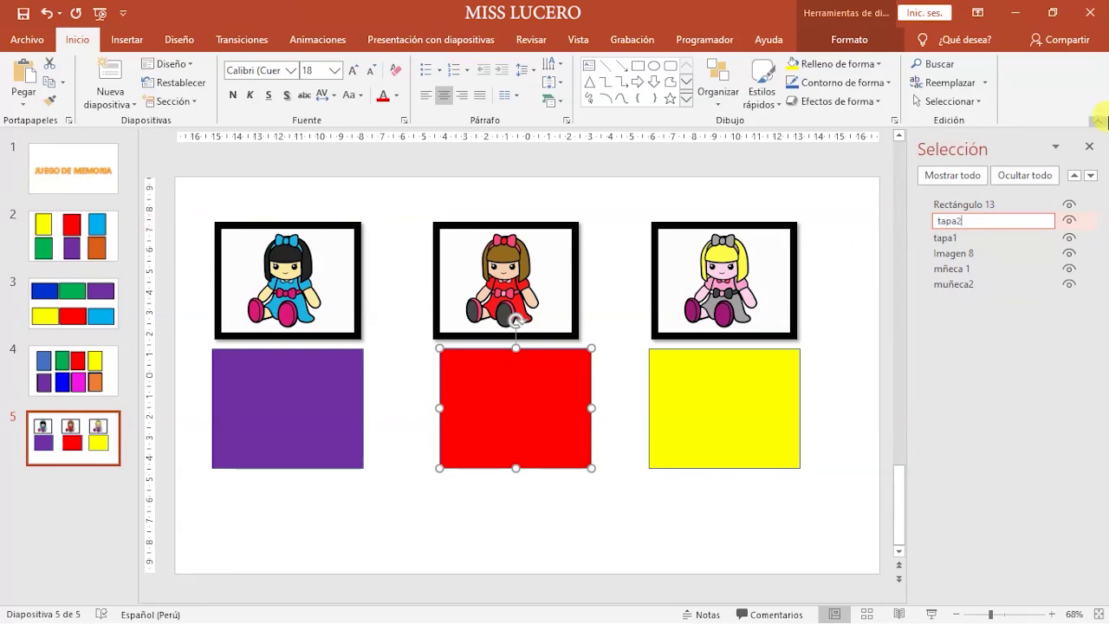
{"action": "left_click", "coordinate": [989, 208]}
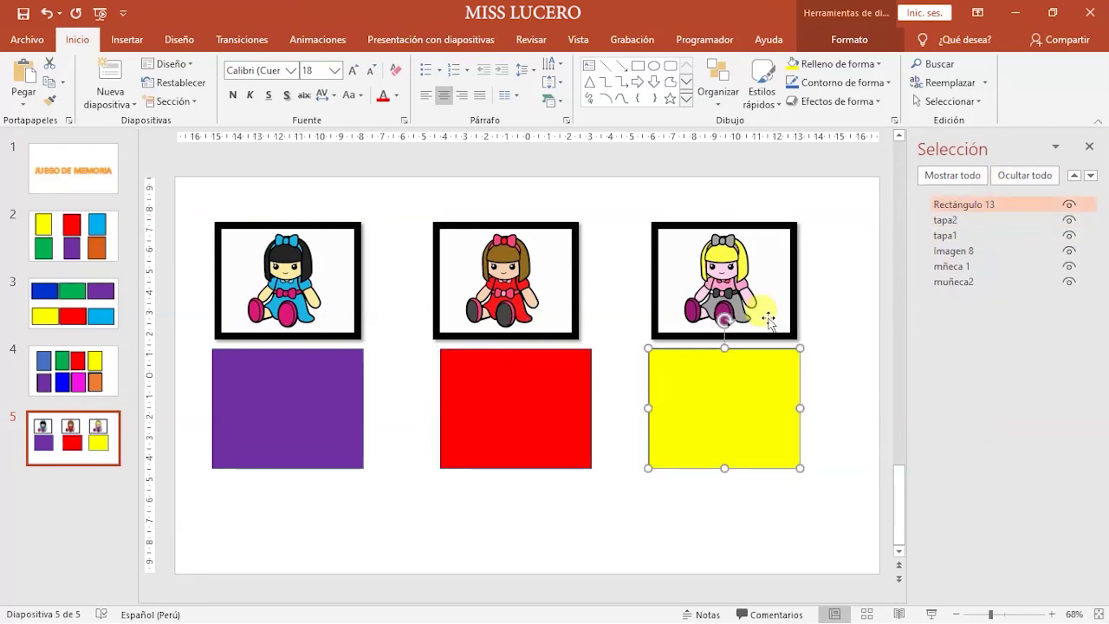
{"action": "left_click", "coordinate": [710, 288]}
{"action": "left_click", "coordinate": [978, 250]}
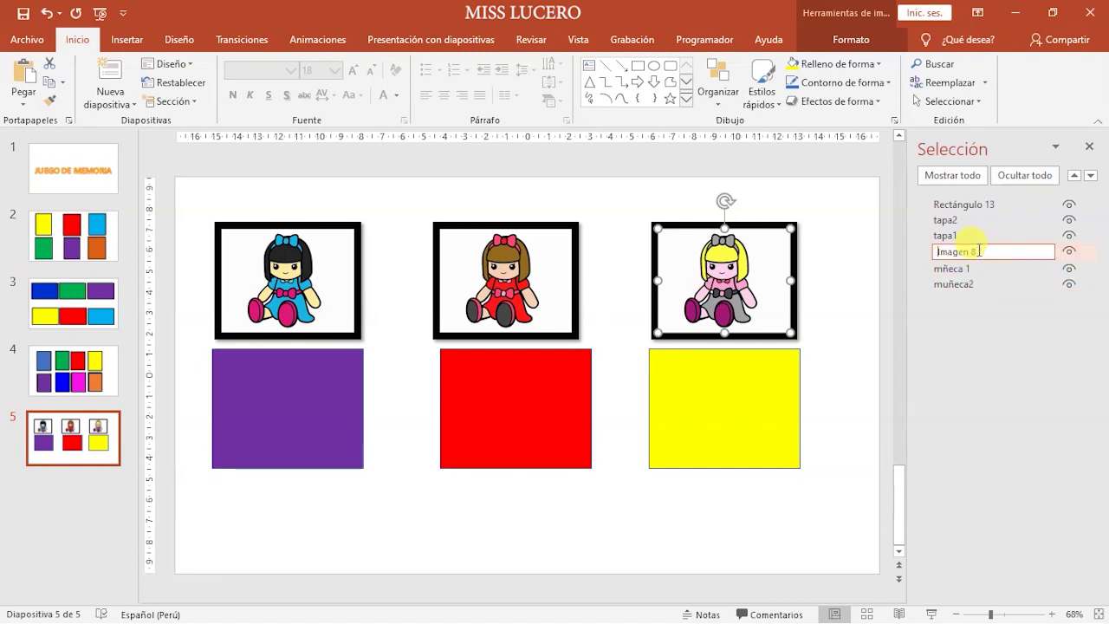
{"action": "type", "text": "muleca3"}
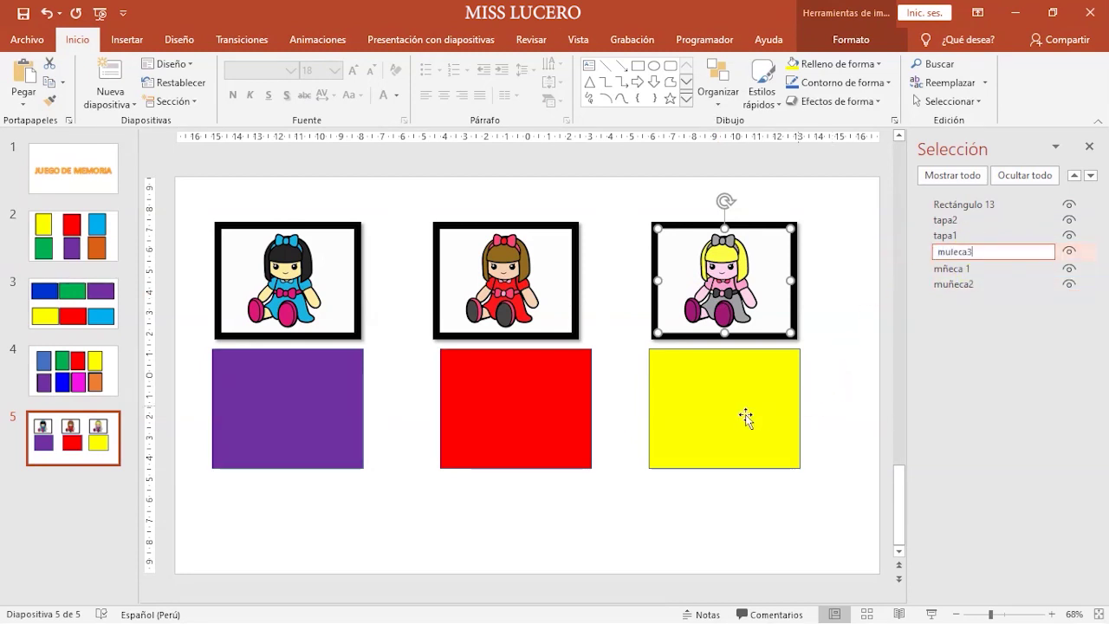
{"action": "left_click", "coordinate": [745, 417]}
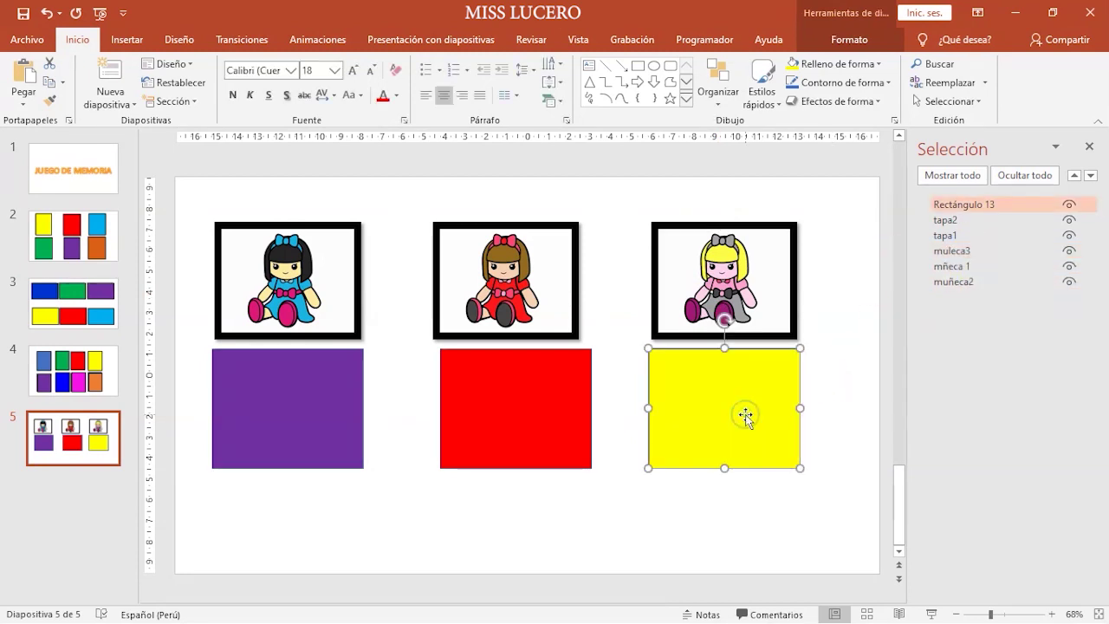
{"action": "left_click", "coordinate": [994, 206]}
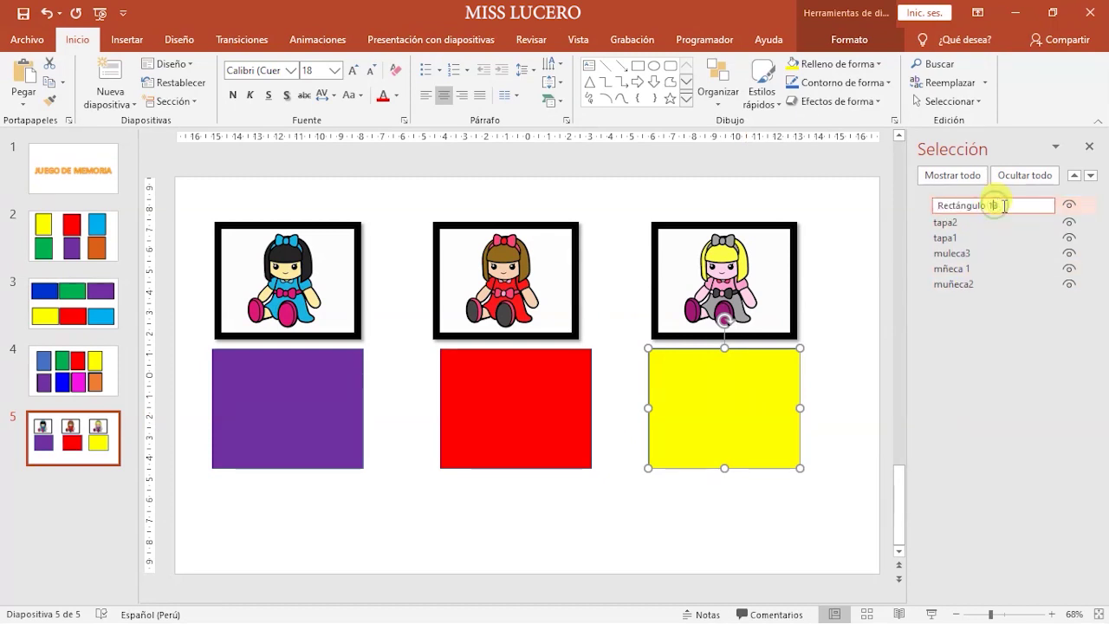
{"action": "left_click_drag", "start_coordinate": [1004, 205], "coordinate": [912, 206]}
{"action": "type", "text": "tapa3"}
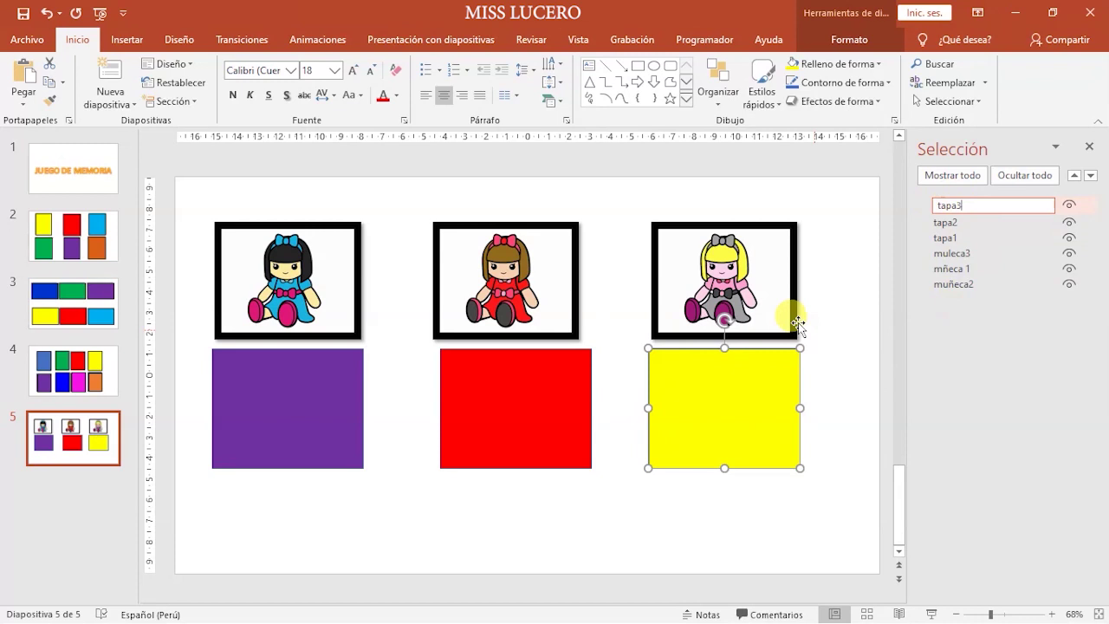
{"action": "left_click", "coordinate": [841, 366]}
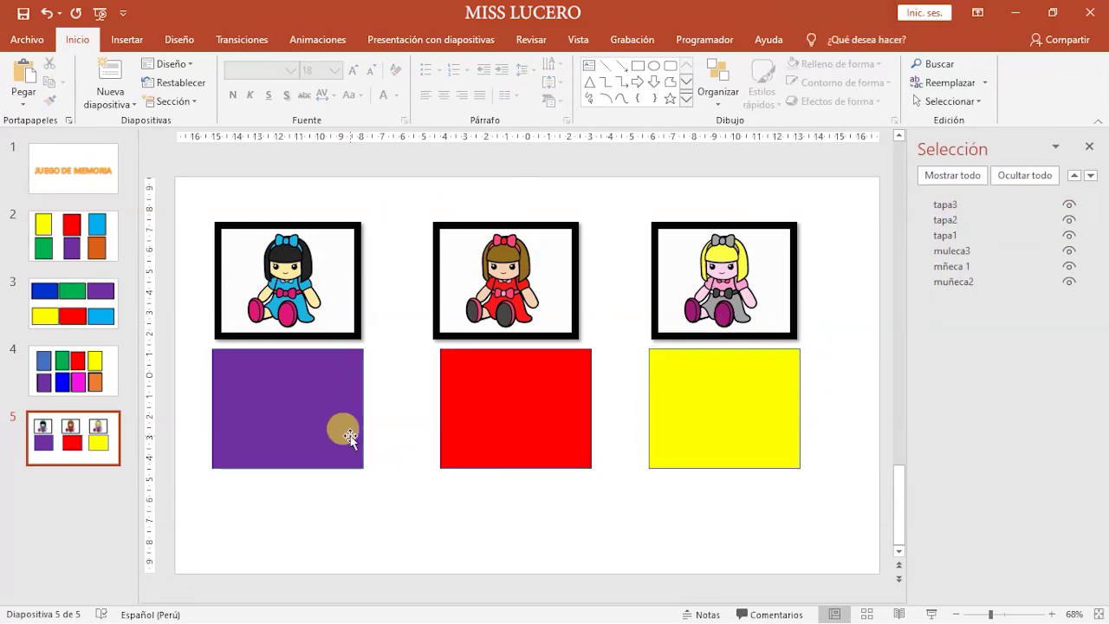
{"action": "left_click", "coordinate": [310, 412]}
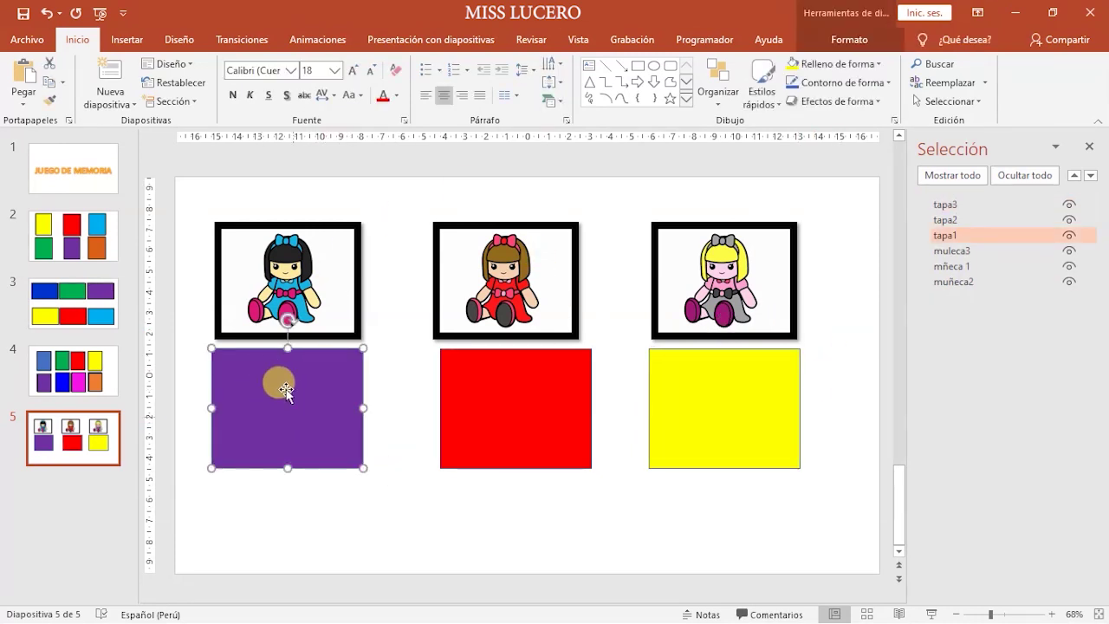
- Give the purple cover tapa1 the Rótula exit animation from the Animaciones effects gallery
{"action": "left_click", "coordinate": [312, 43]}
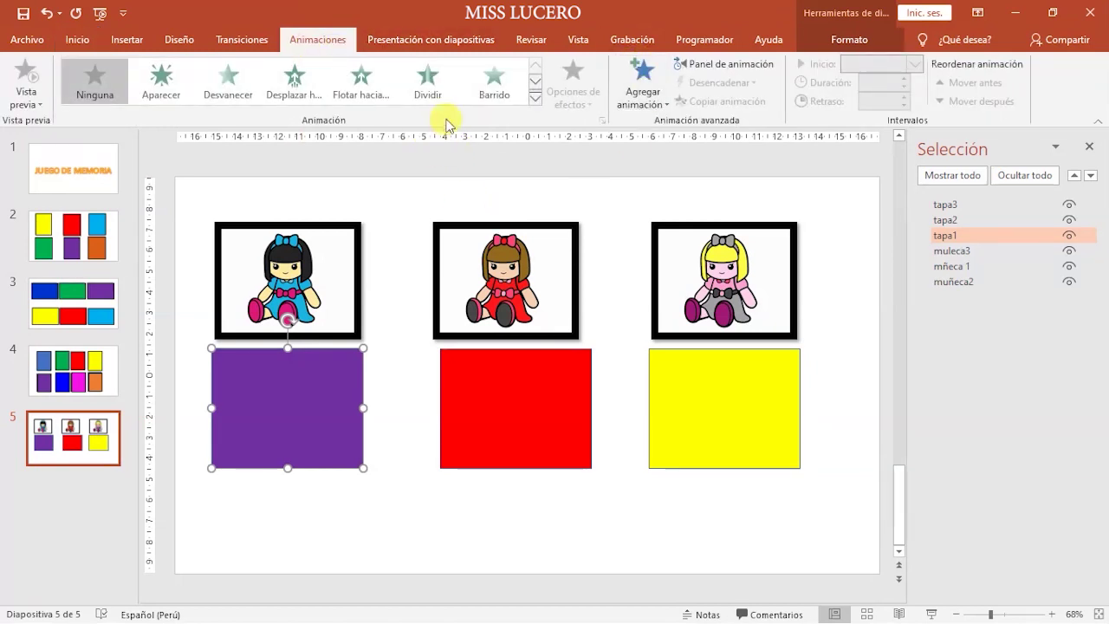
{"action": "left_click", "coordinate": [536, 97]}
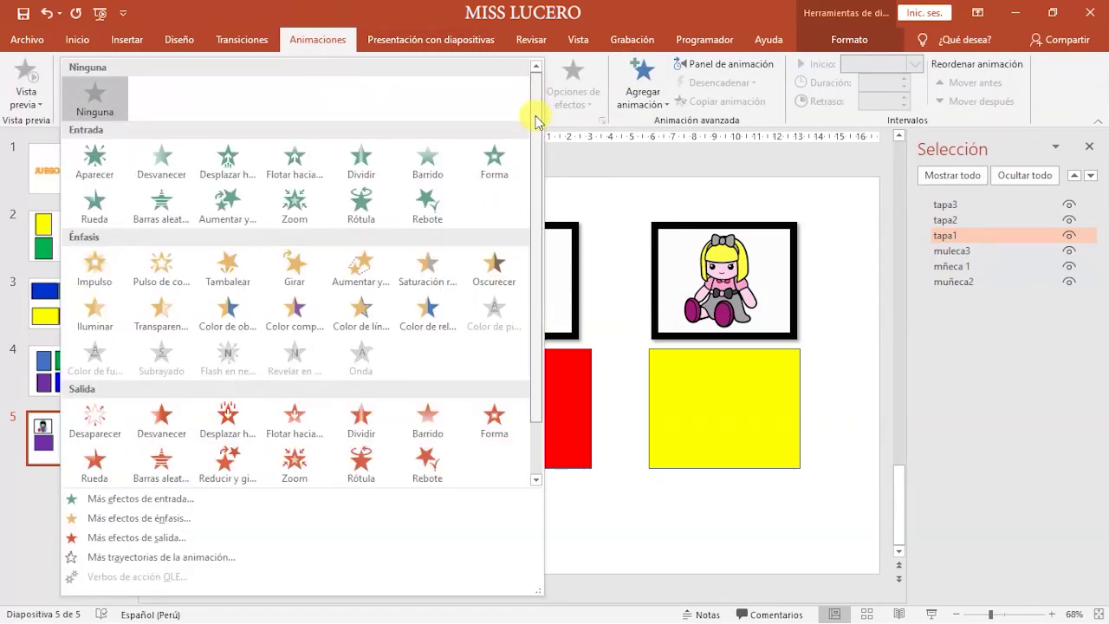
{"action": "scroll", "coordinate": [534, 156], "scroll_direction": "down", "scroll_amount": 1}
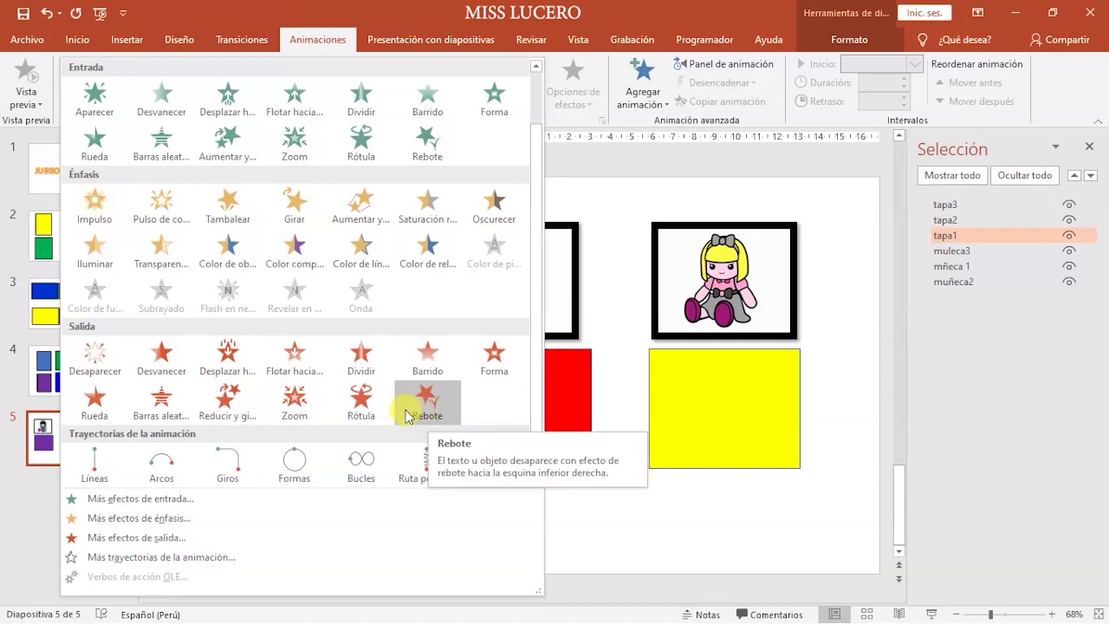
{"action": "left_click", "coordinate": [364, 403]}
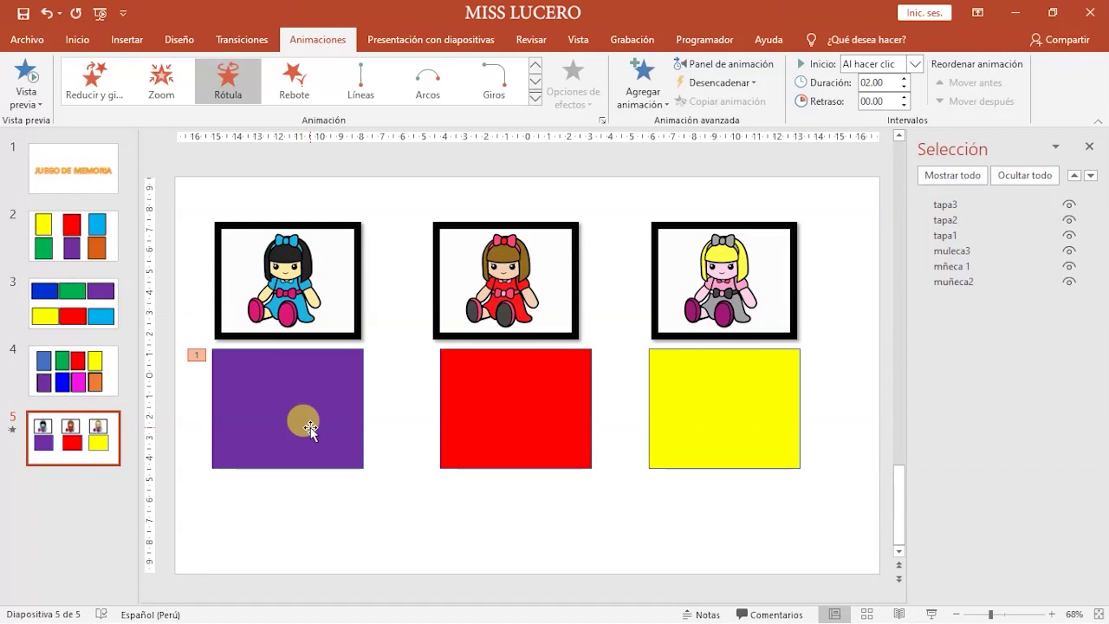
- Show the animation pane and set tapa1's Rótula exit to trigger on clicking tapa1, then reselect it
{"action": "left_click", "coordinate": [741, 87]}
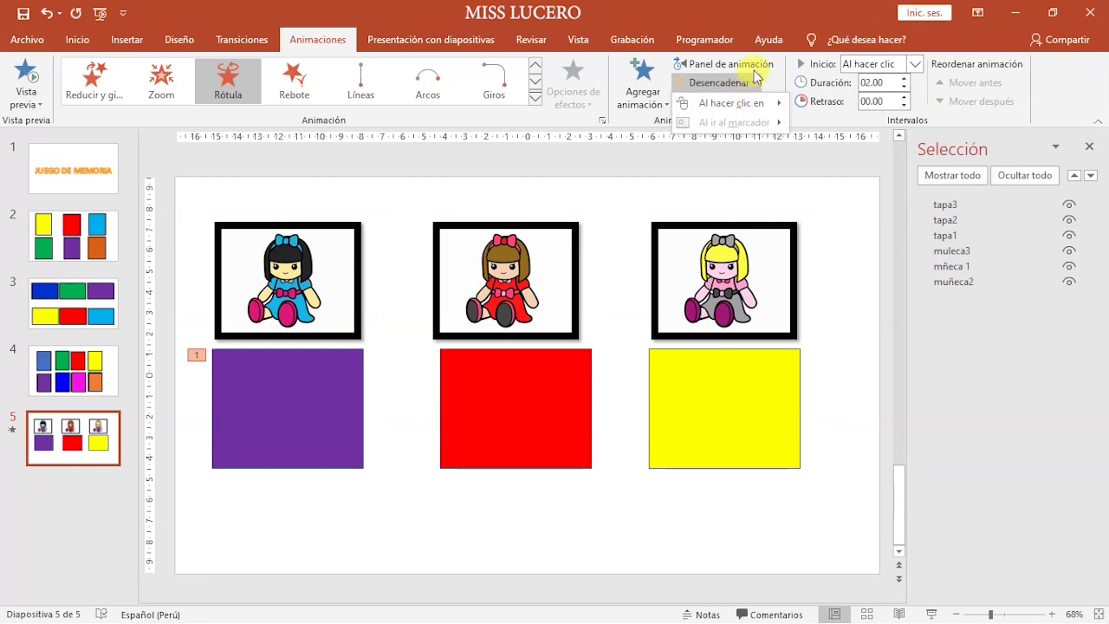
{"action": "left_click", "coordinate": [750, 67]}
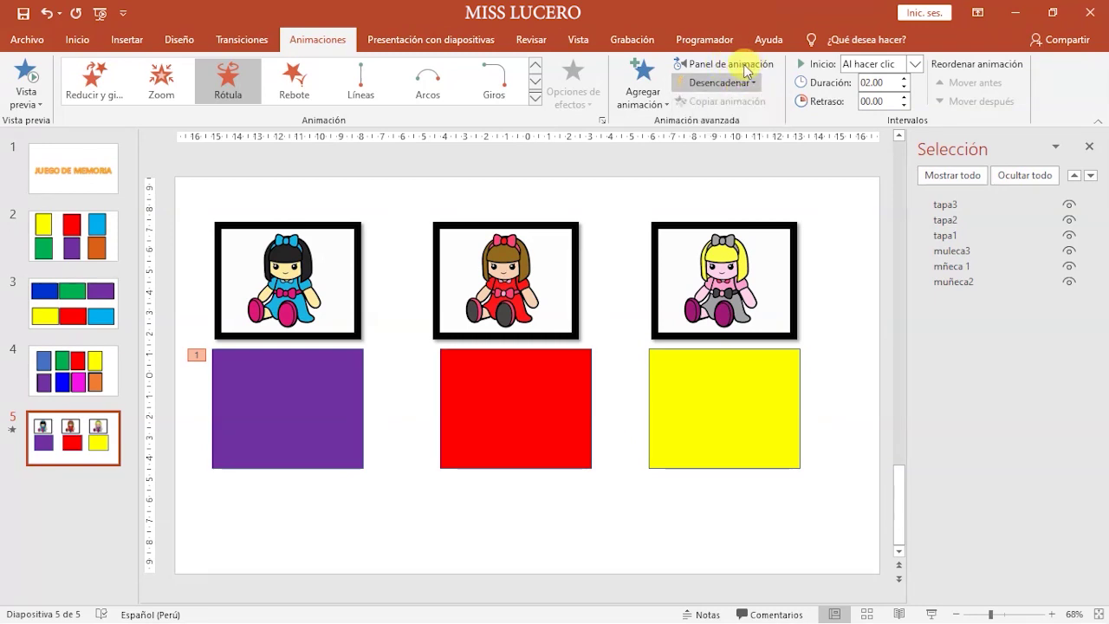
{"action": "left_click", "coordinate": [750, 67]}
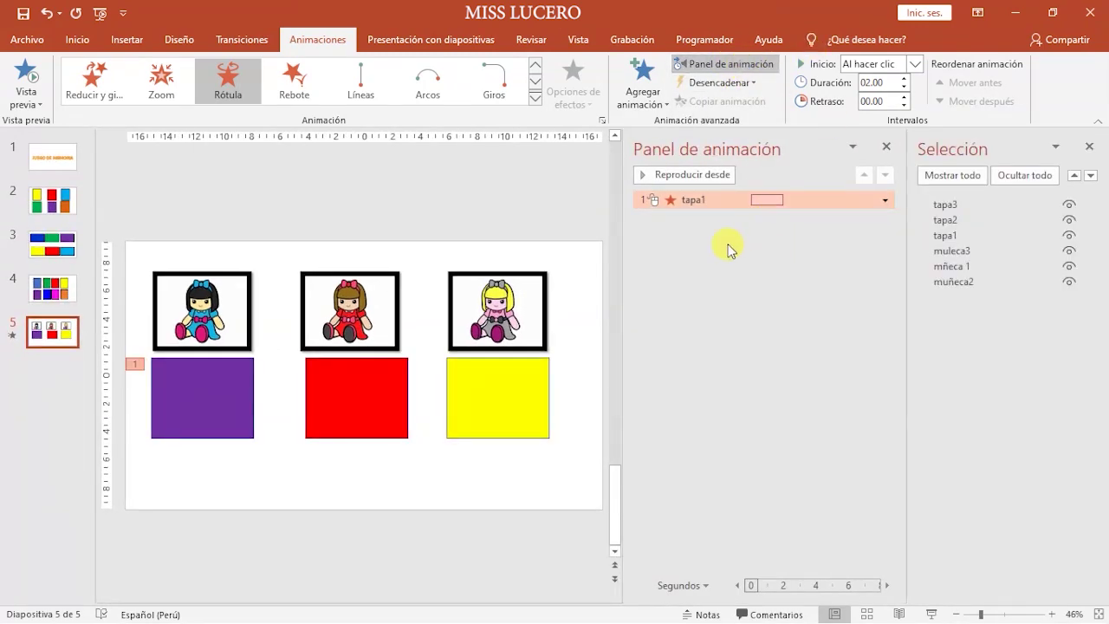
{"action": "left_click", "coordinate": [746, 82]}
{"action": "mouse_move", "coordinate": [756, 111]}
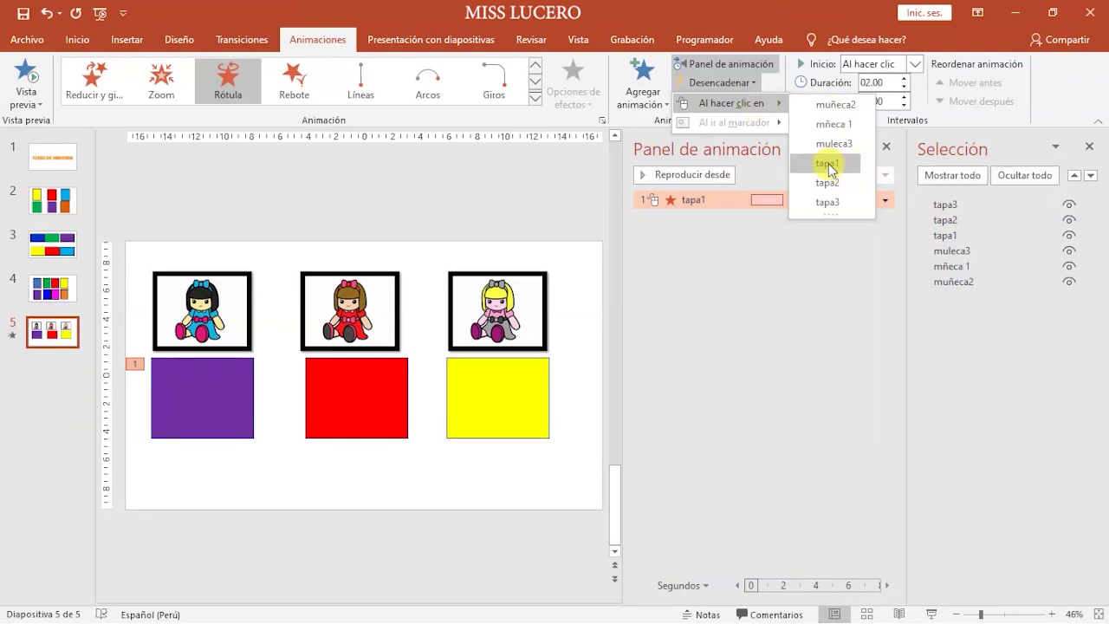
{"action": "left_click", "coordinate": [828, 166]}
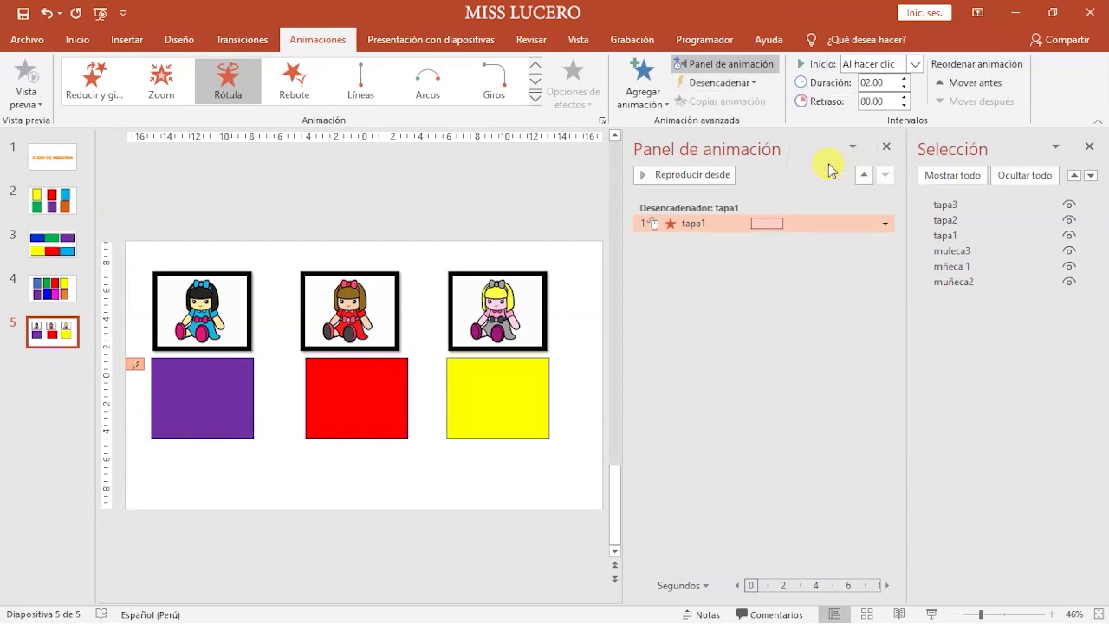
{"action": "left_click", "coordinate": [213, 322]}
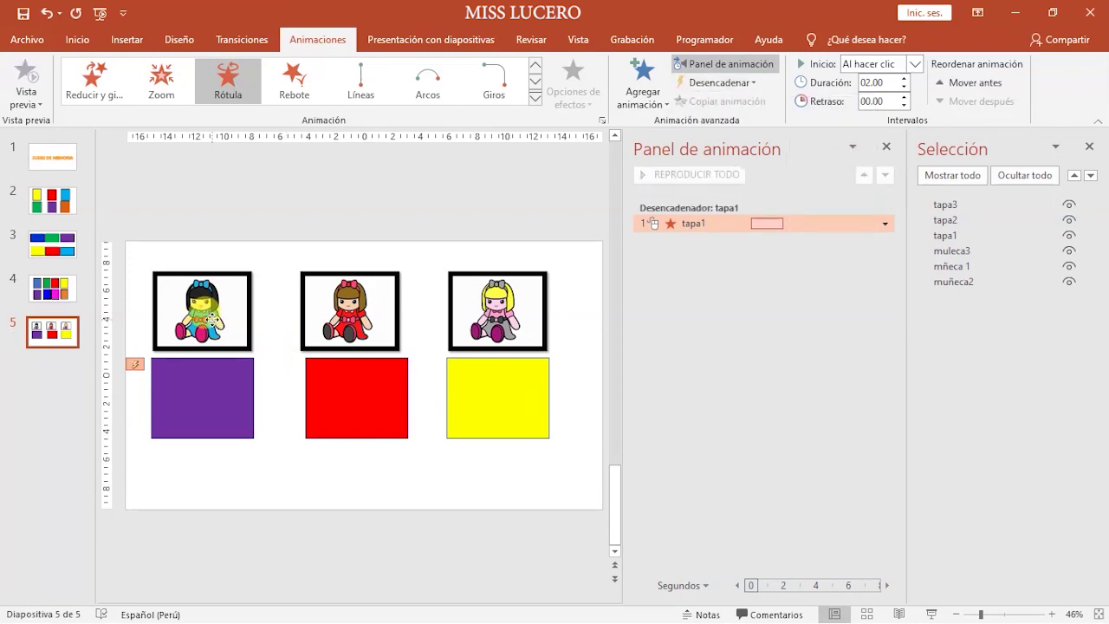
{"action": "left_click", "coordinate": [208, 407]}
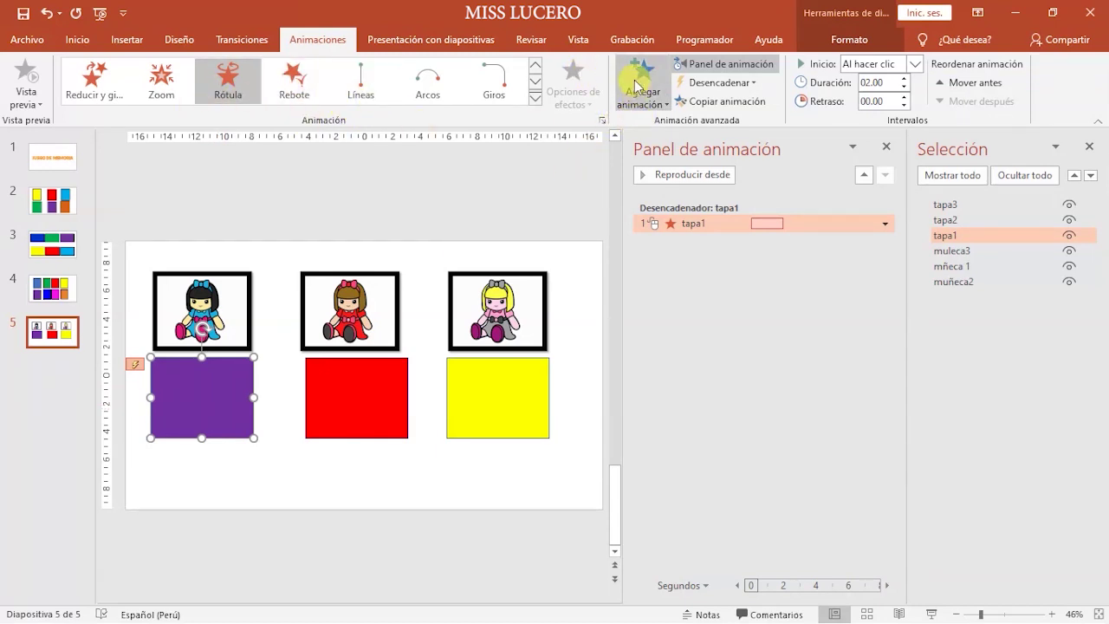
- Add an Aparecer entrance to tapa1, triggered by clicking the doll picture mñeca 1
{"action": "left_click", "coordinate": [657, 103]}
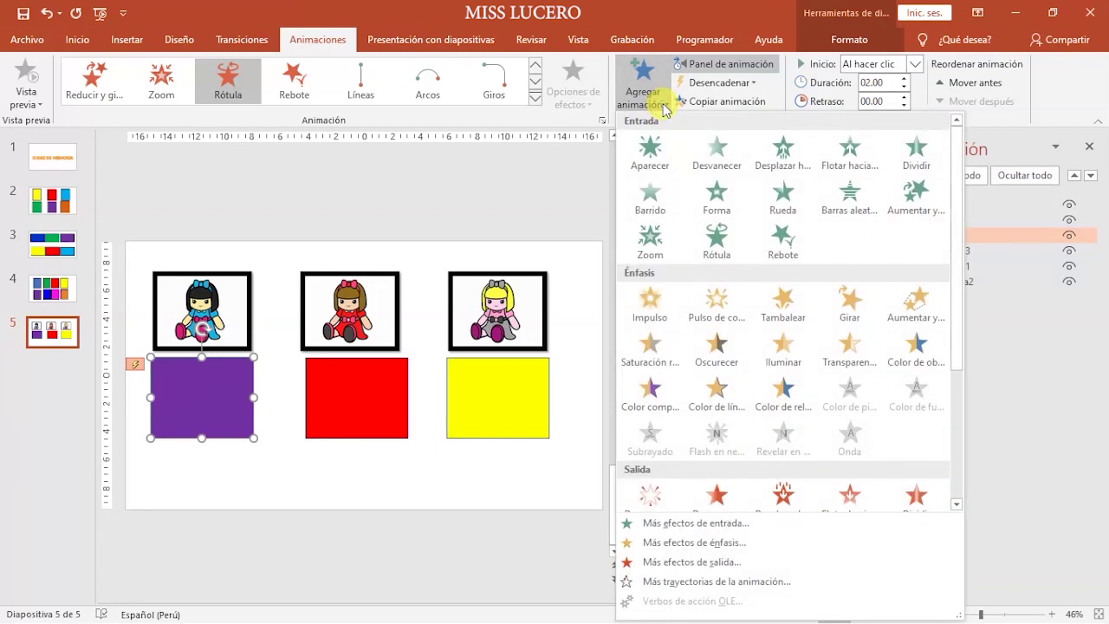
{"action": "left_click", "coordinate": [644, 164]}
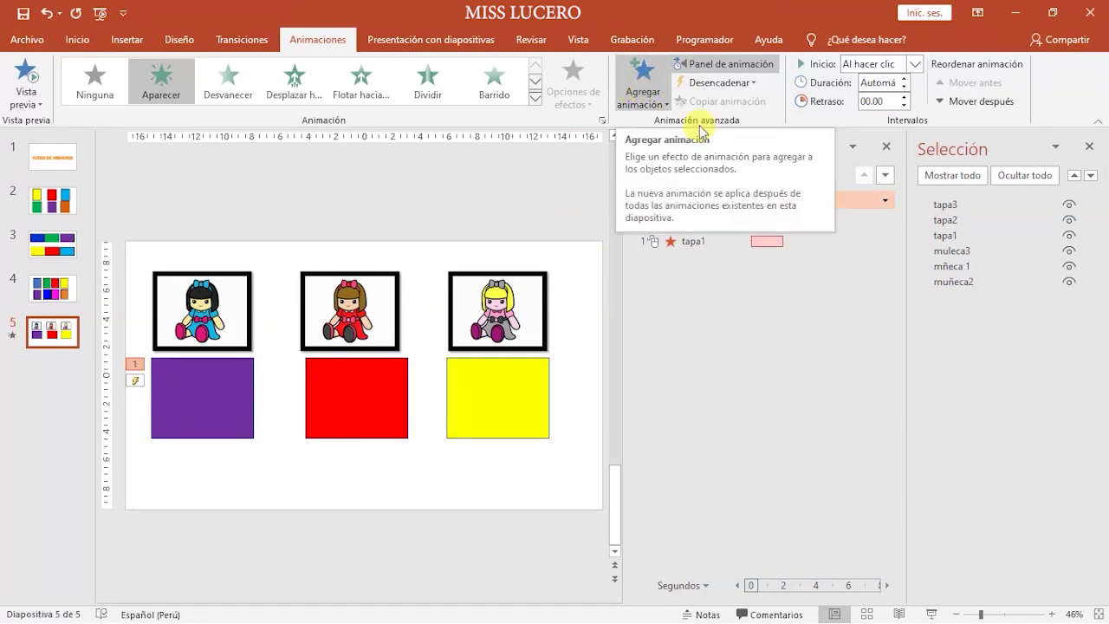
{"action": "left_click", "coordinate": [745, 83]}
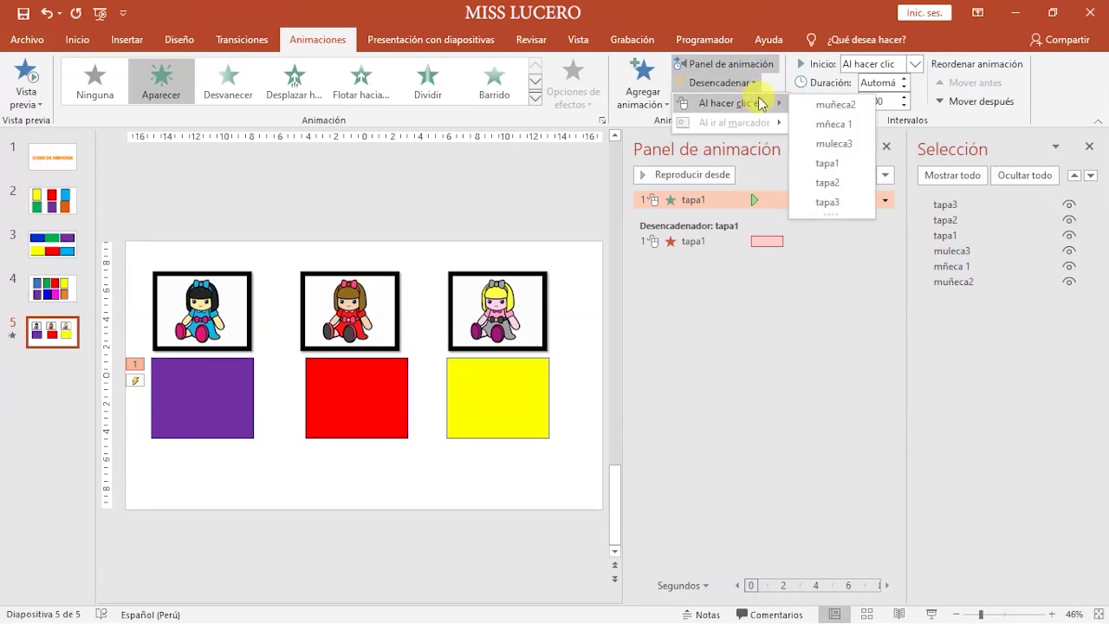
{"action": "left_click", "coordinate": [840, 126]}
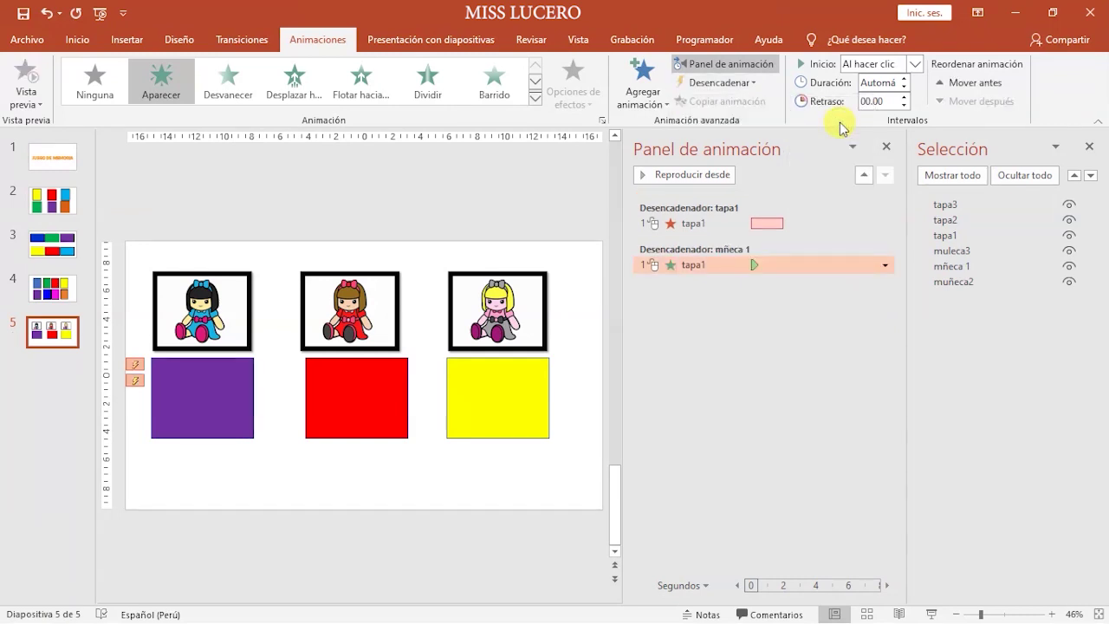
{"action": "left_click", "coordinate": [583, 298]}
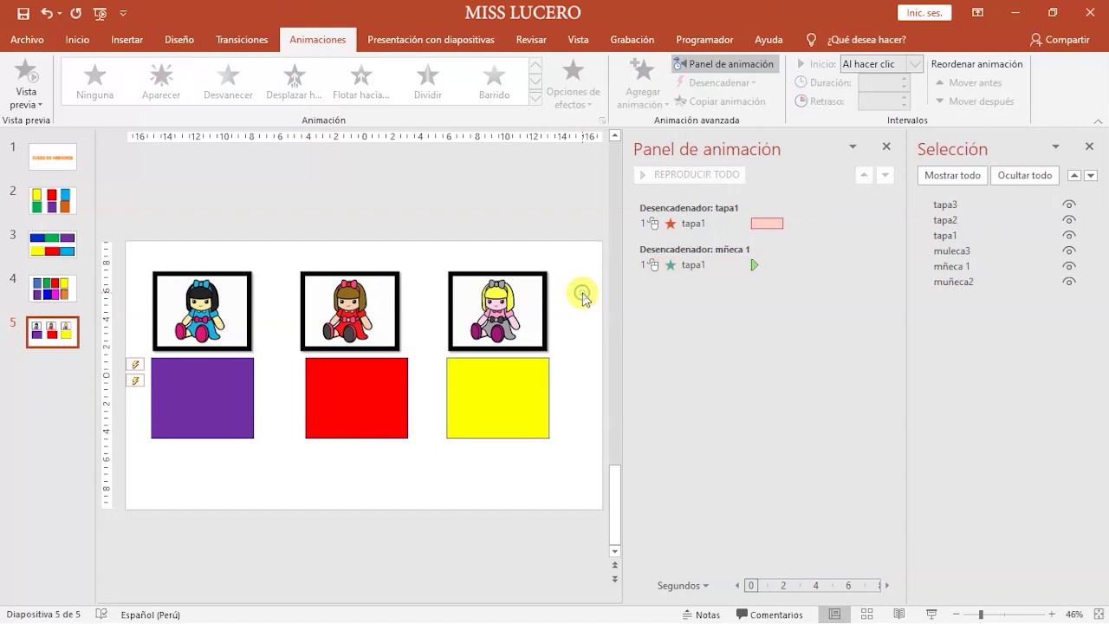
- Test in slide show: clicking the purple cover hides it, clicking the doll brings it back
{"action": "left_click", "coordinate": [933, 614]}
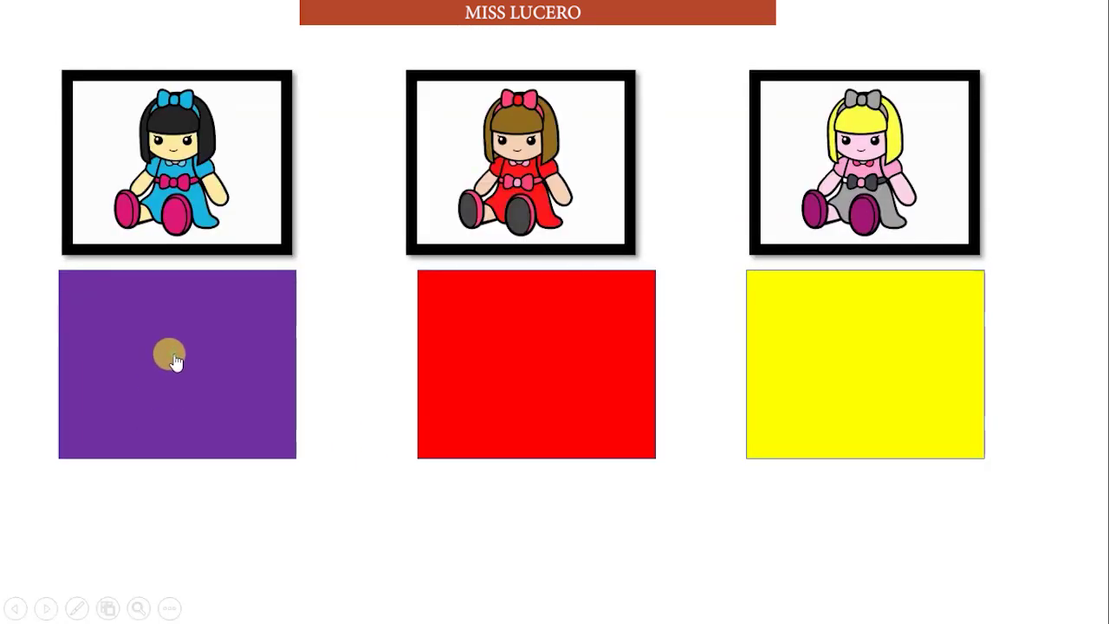
{"action": "left_click", "coordinate": [174, 360]}
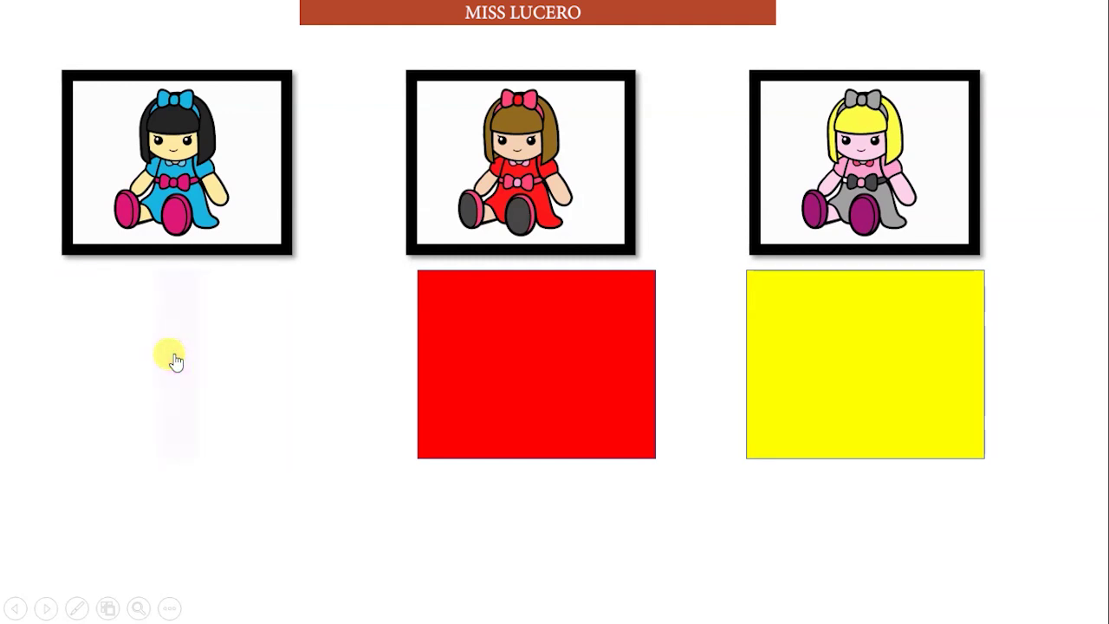
{"action": "left_click", "coordinate": [169, 147]}
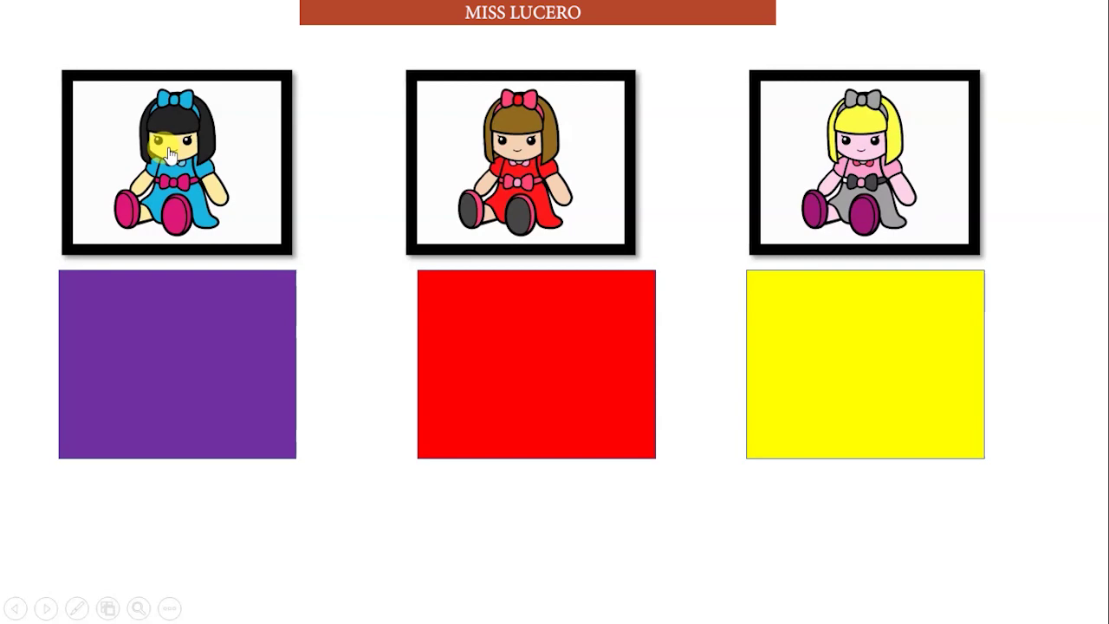
{"action": "key", "text": "Escape"}
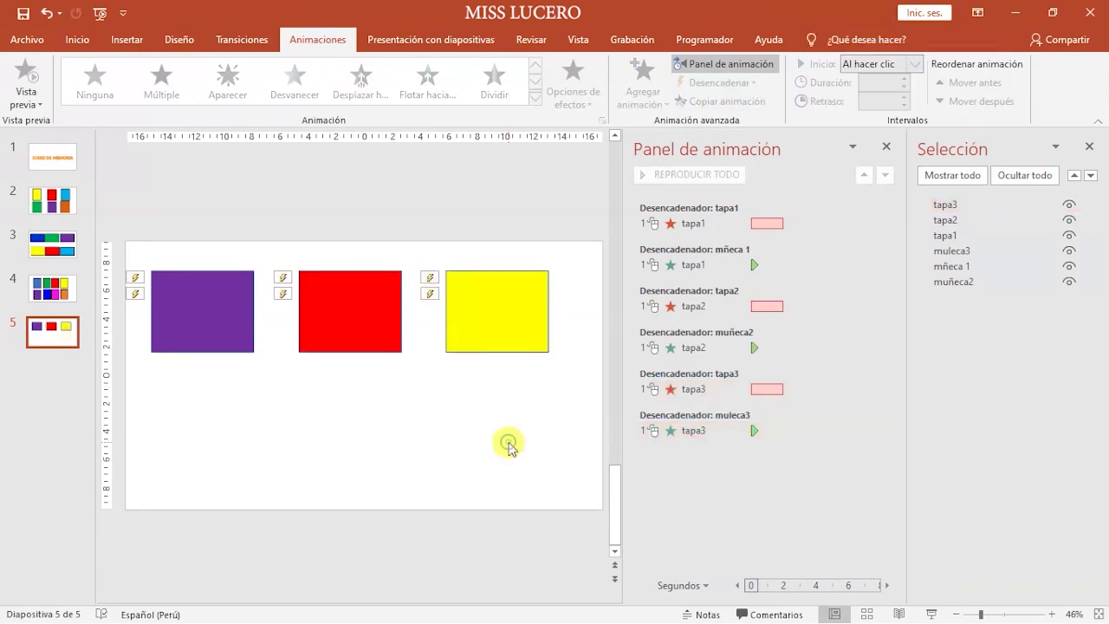
{"action": "left_click", "coordinate": [932, 614]}
{"action": "left_click", "coordinate": [529, 166]}
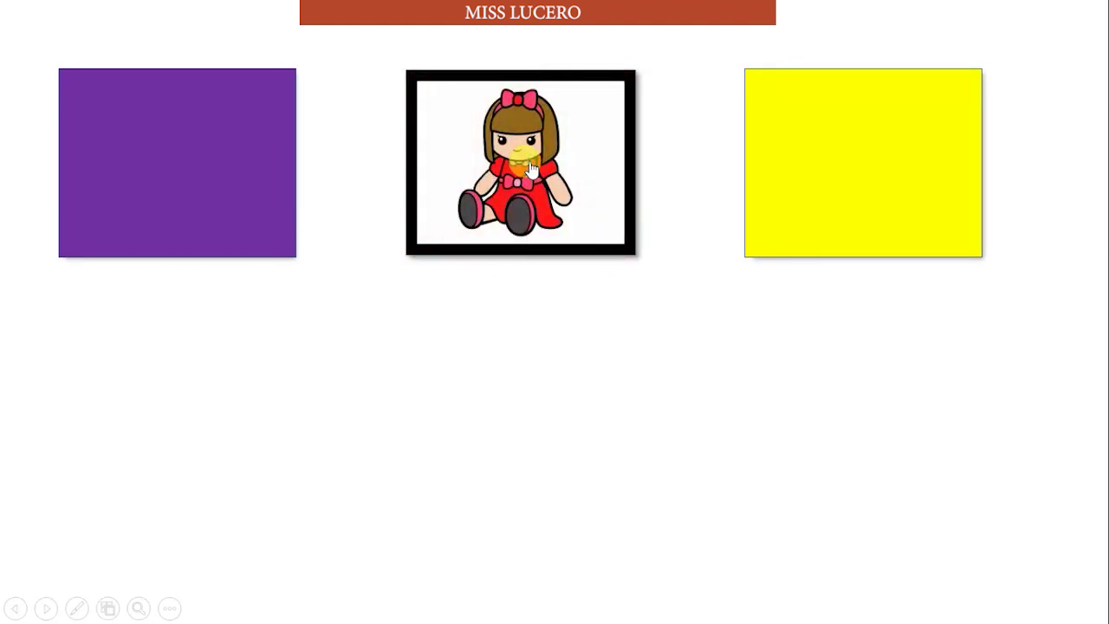
{"action": "left_click", "coordinate": [529, 166]}
{"action": "left_click", "coordinate": [864, 169]}
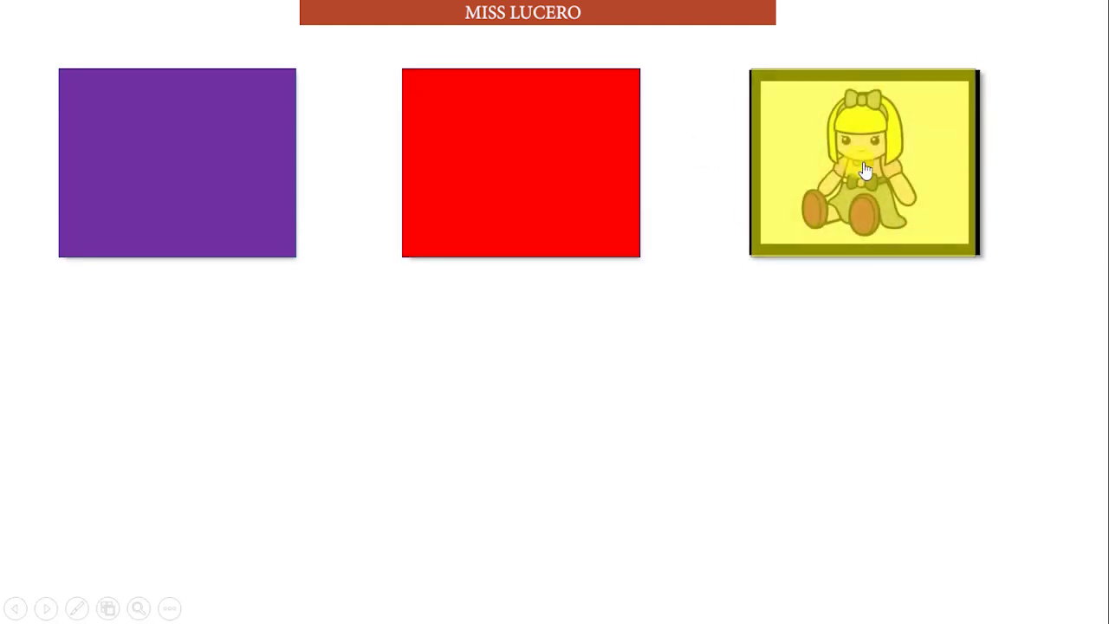
{"action": "left_click", "coordinate": [863, 169]}
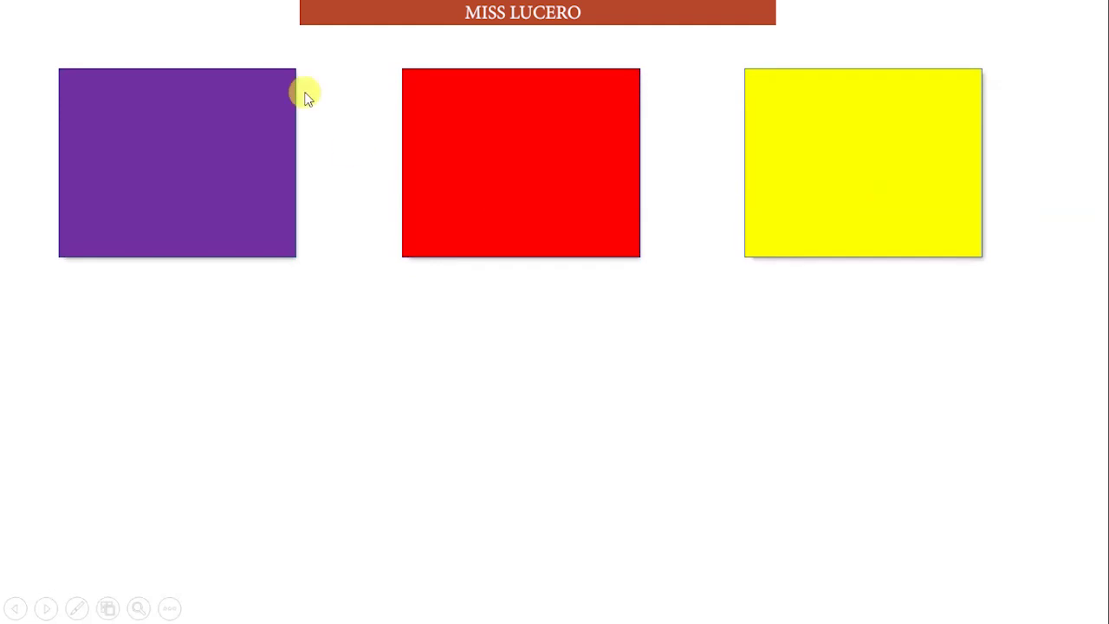
{"action": "left_click", "coordinate": [153, 163]}
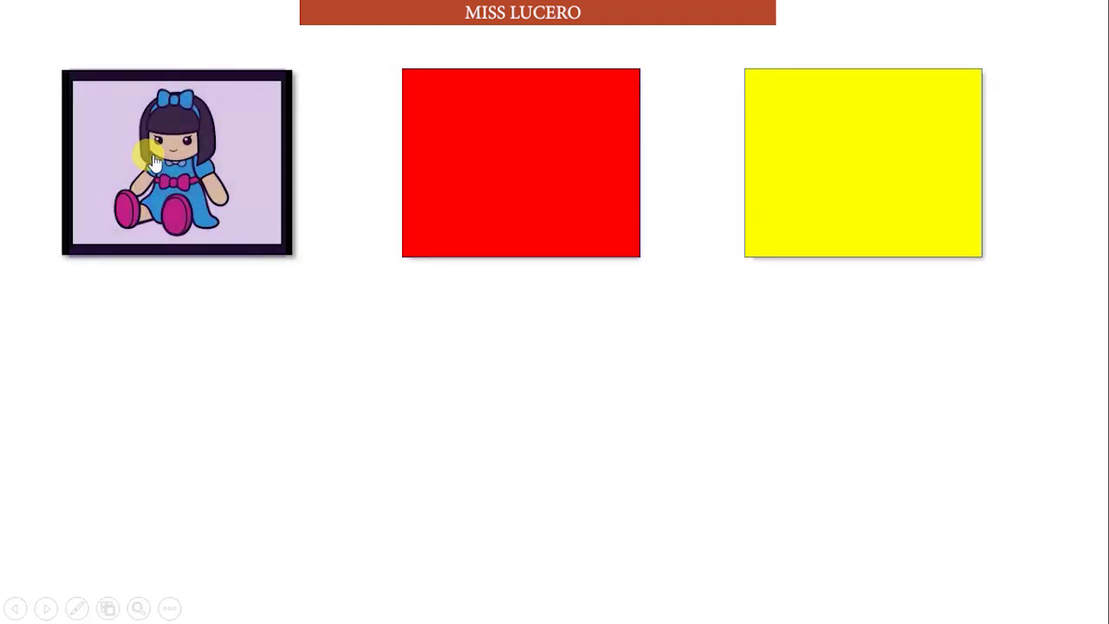
{"action": "left_click", "coordinate": [154, 163]}
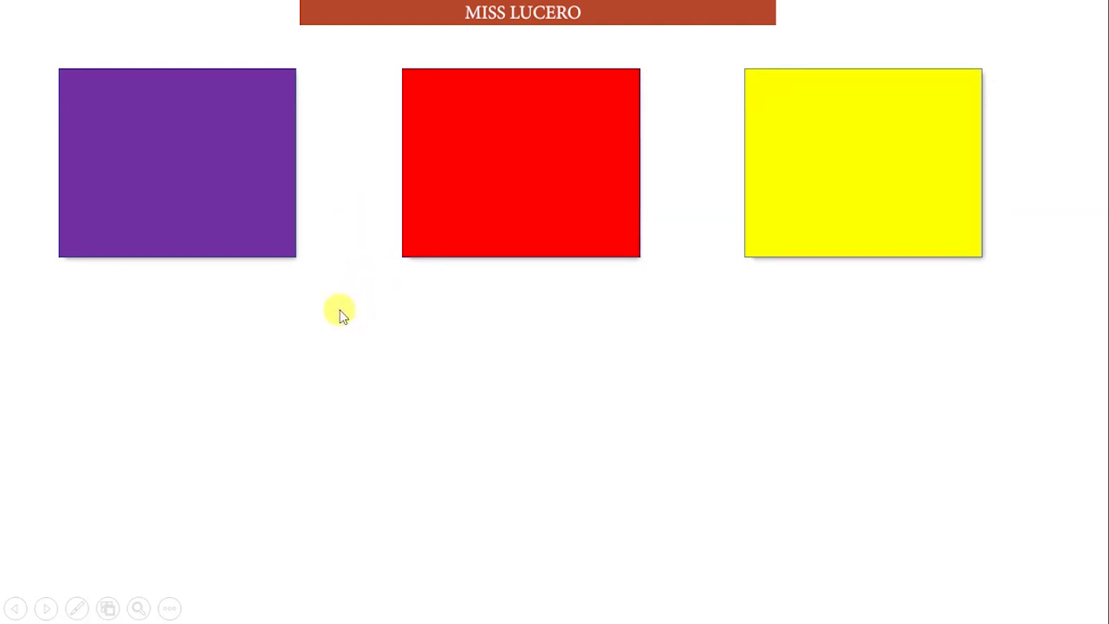
{"action": "left_click", "coordinate": [330, 335]}
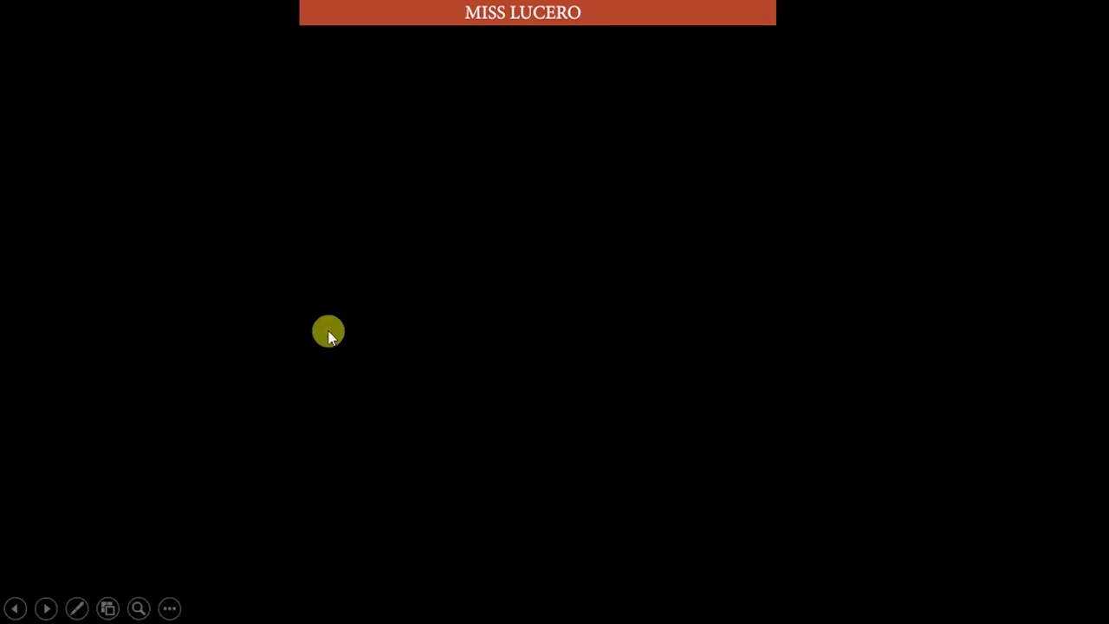
{"action": "left_click", "coordinate": [329, 334]}
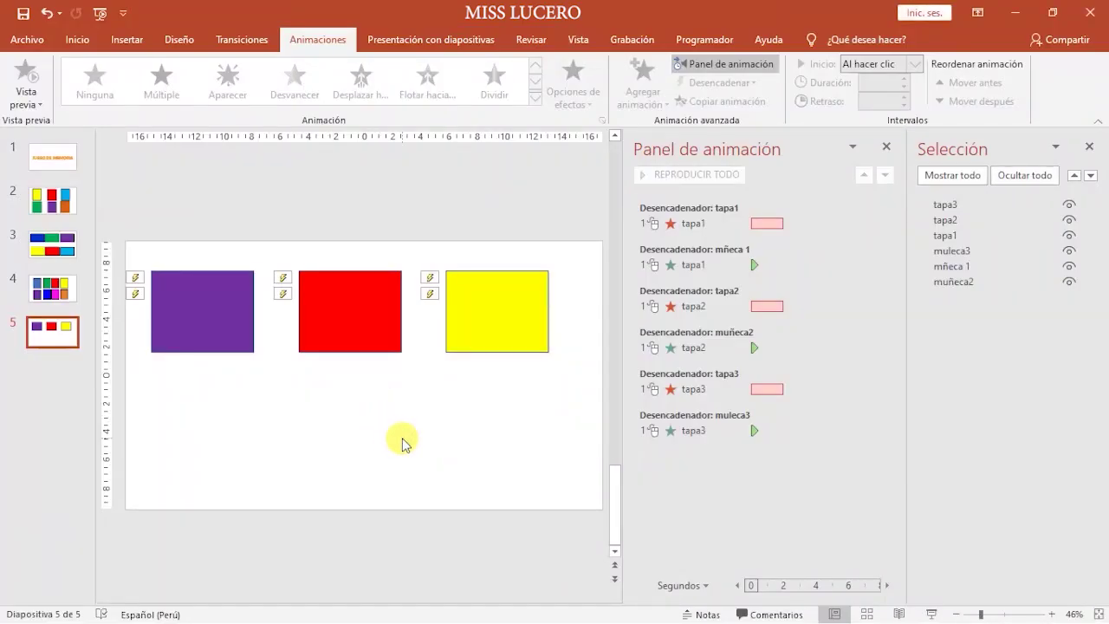
- Turn off 'Al hacer clic con el mouse' advancing for slide 5 and start the slide show
{"action": "left_click", "coordinate": [245, 446]}
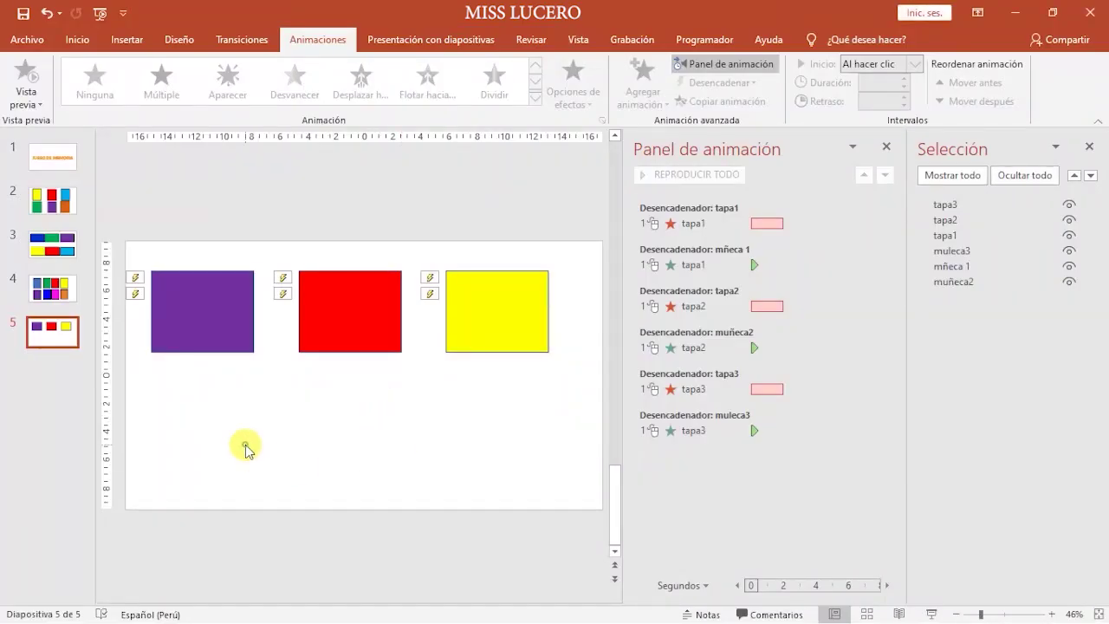
{"action": "left_click", "coordinate": [260, 43]}
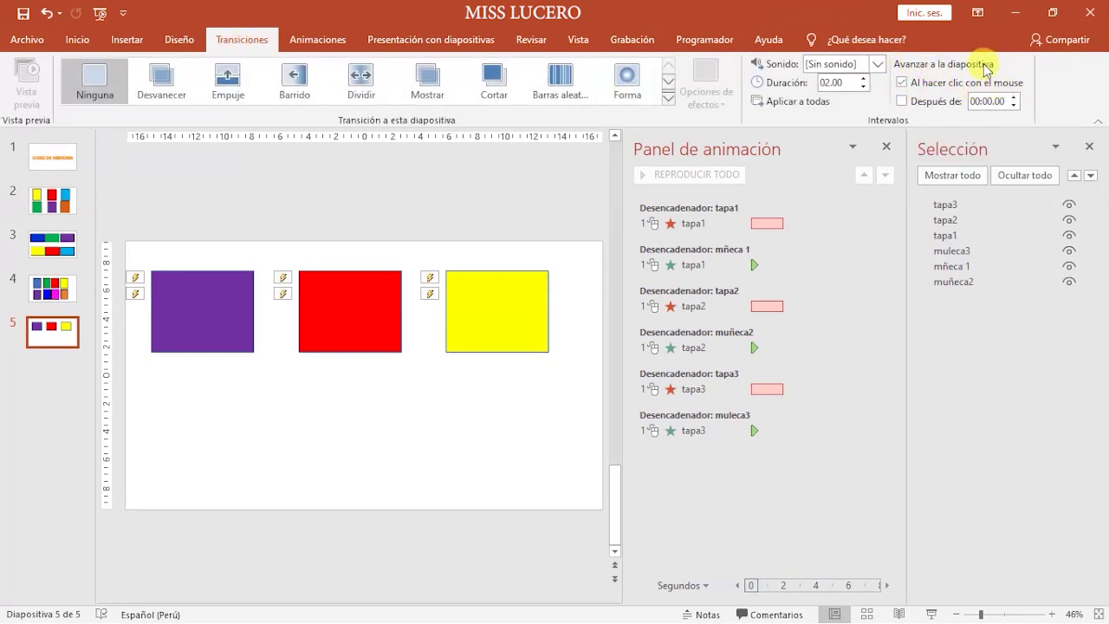
{"action": "left_click", "coordinate": [908, 83]}
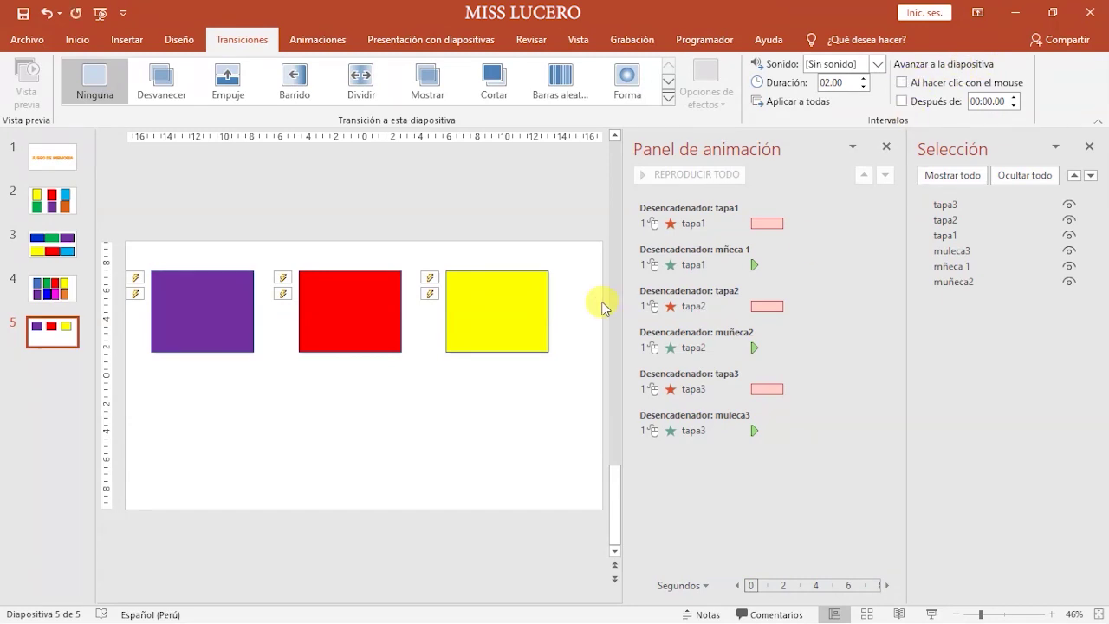
{"action": "left_click", "coordinate": [931, 616]}
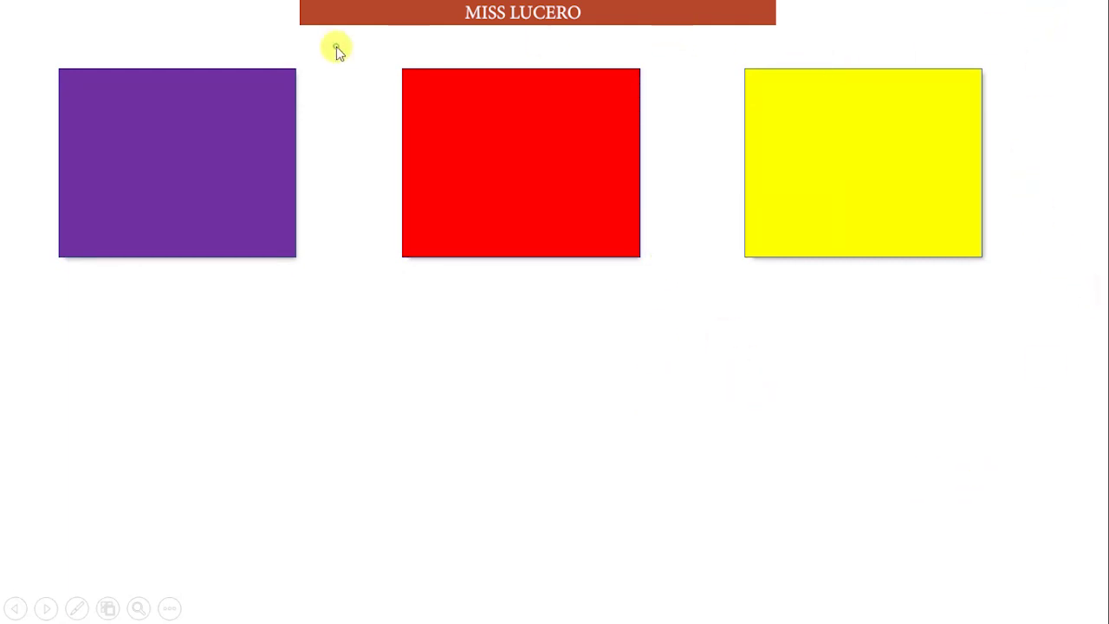
- Click through to the slide show's end screen and return to editing slide 5
{"action": "left_click", "coordinate": [454, 431]}
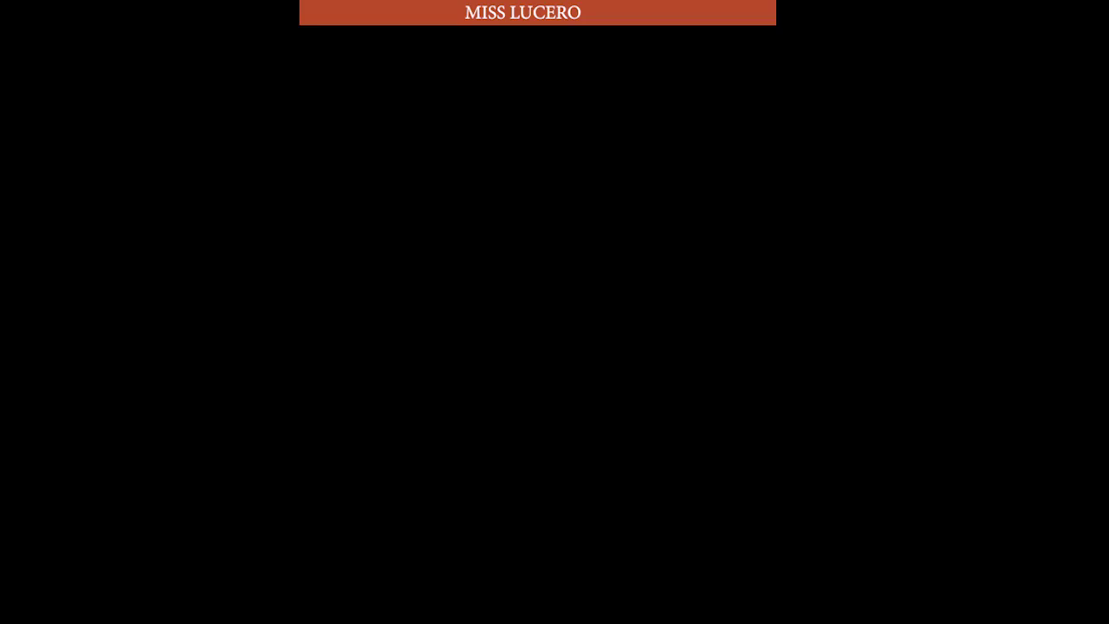
{"action": "left_click", "coordinate": [657, 458]}
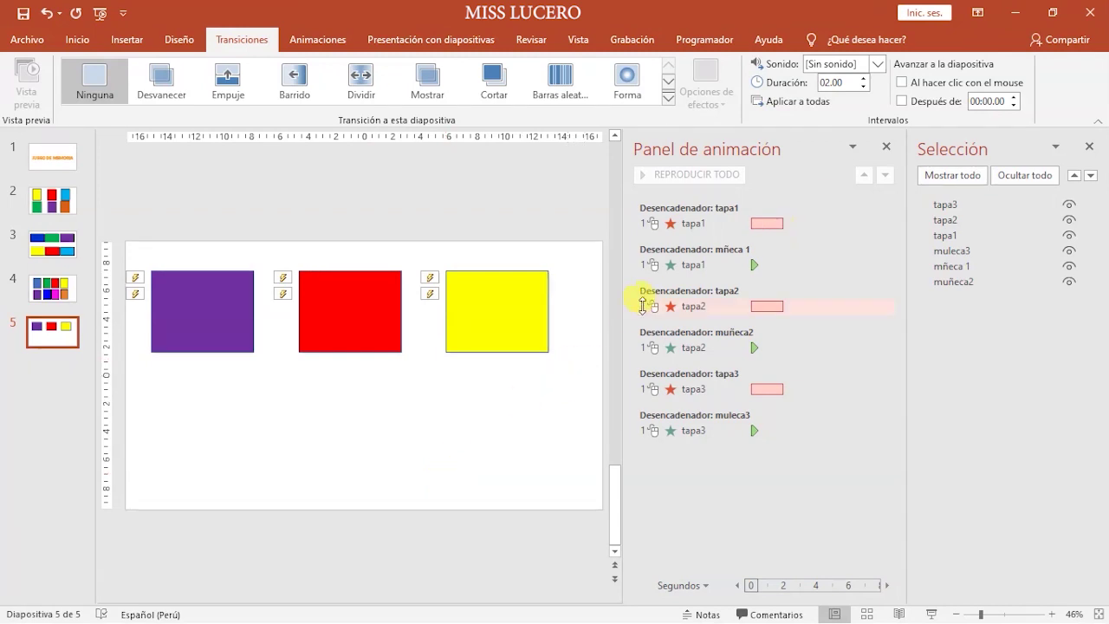
- Copy and paste the three cover boxes, moving the duplicates down into a second row
{"action": "left_click_drag", "start_coordinate": [572, 378], "coordinate": [135, 252]}
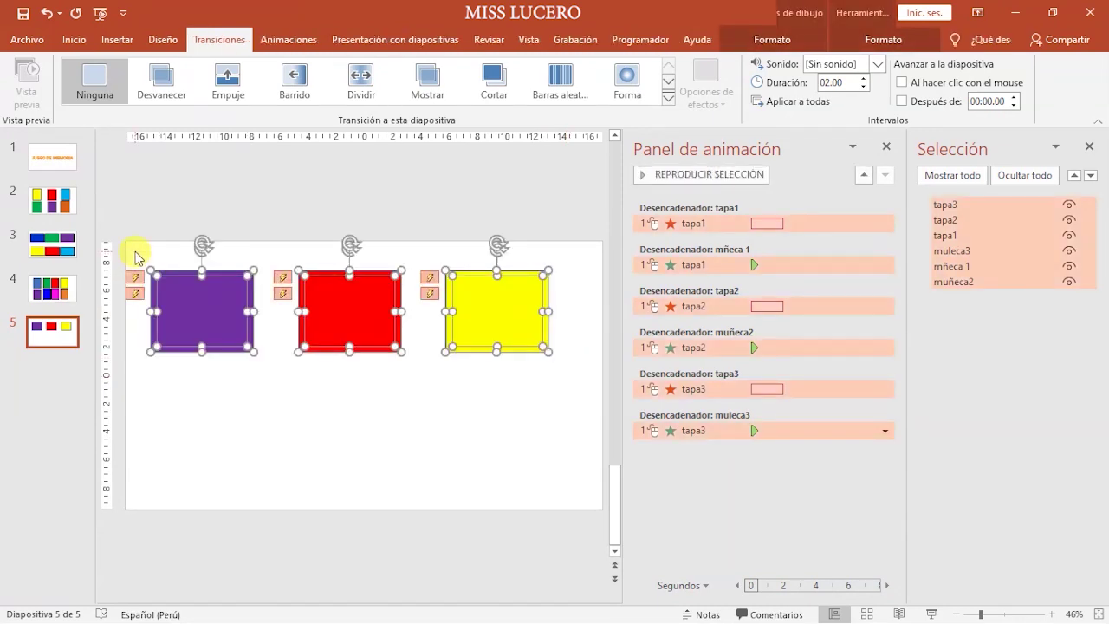
{"action": "key", "text": "ctrl+c"}
{"action": "key", "text": "ctrl+v"}
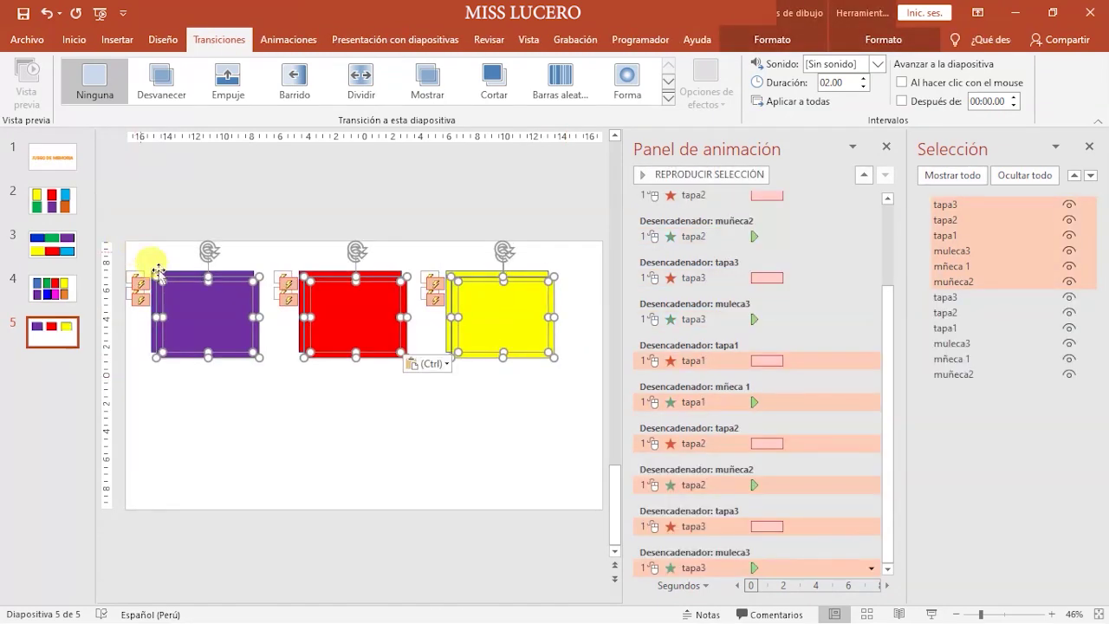
{"action": "left_click_drag", "start_coordinate": [173, 277], "coordinate": [167, 401]}
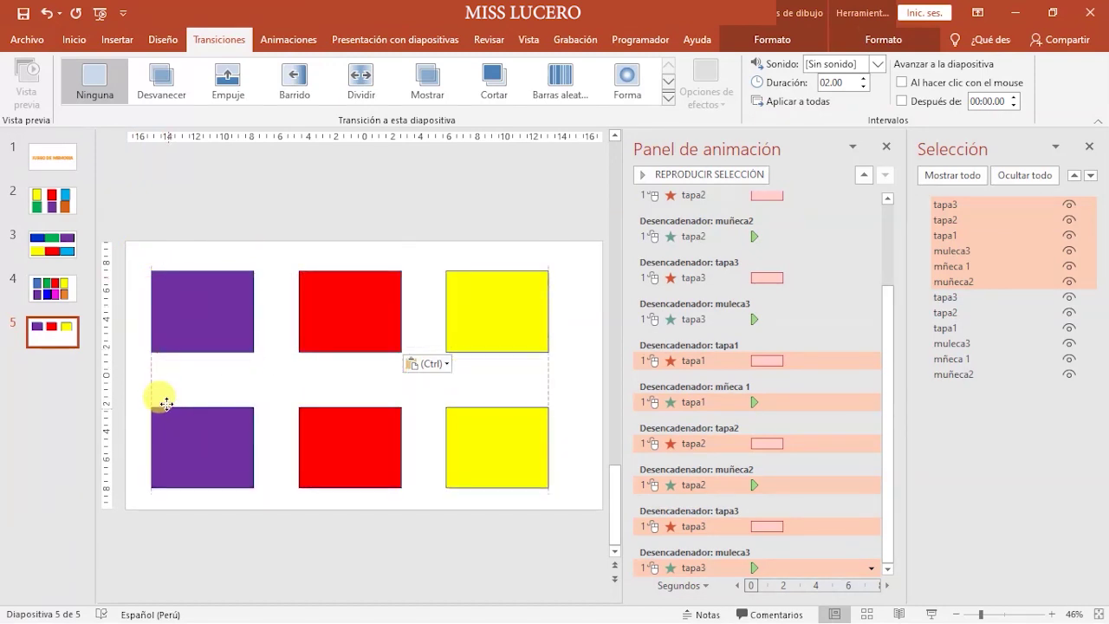
- Rearrange the lower row to red on the left, yellow in the middle, purple on the right
{"action": "left_click", "coordinate": [280, 368]}
{"action": "left_click", "coordinate": [204, 422]}
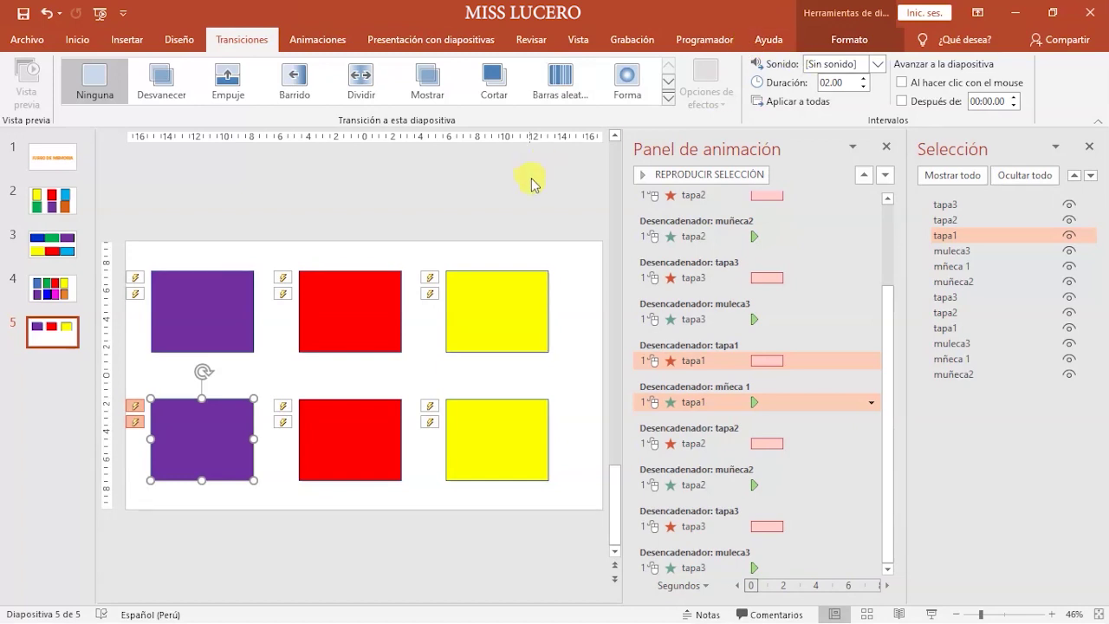
{"action": "left_click", "coordinate": [230, 371]}
{"action": "left_click_drag", "start_coordinate": [137, 378], "coordinate": [265, 500]}
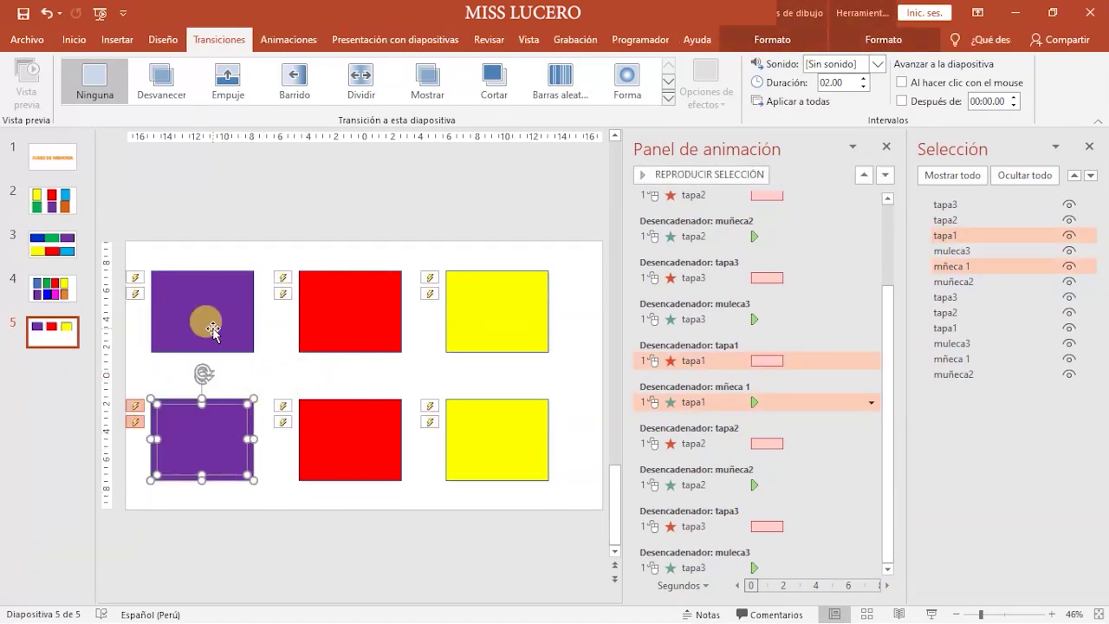
{"action": "left_click_drag", "start_coordinate": [202, 427], "coordinate": [501, 422]}
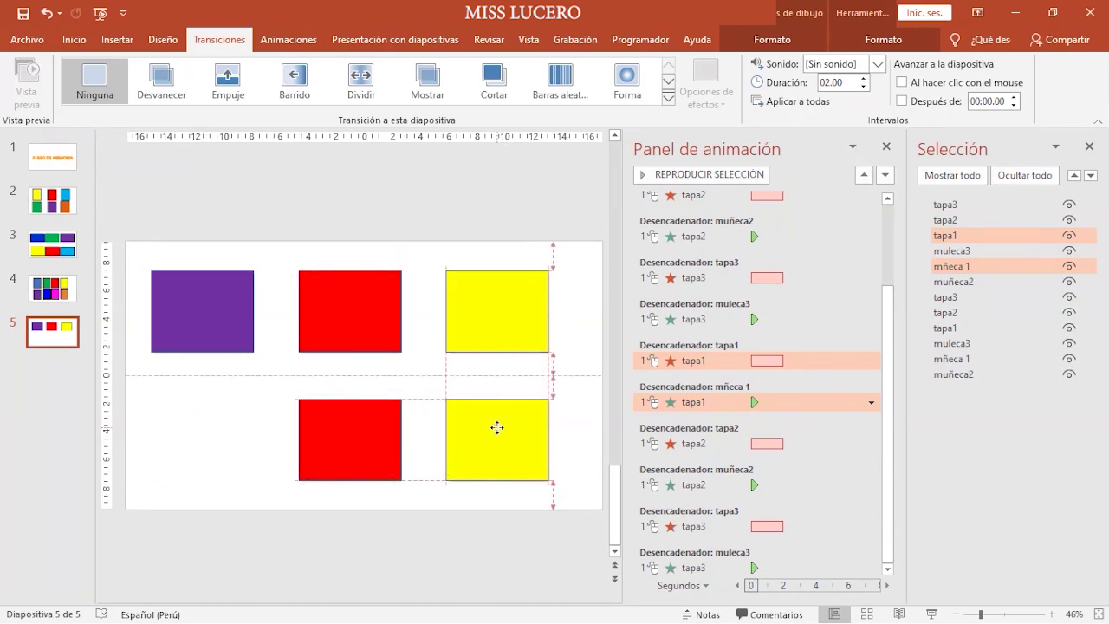
{"action": "left_click_drag", "start_coordinate": [497, 423], "coordinate": [497, 430]}
{"action": "left_click_drag", "start_coordinate": [366, 445], "coordinate": [368, 452]}
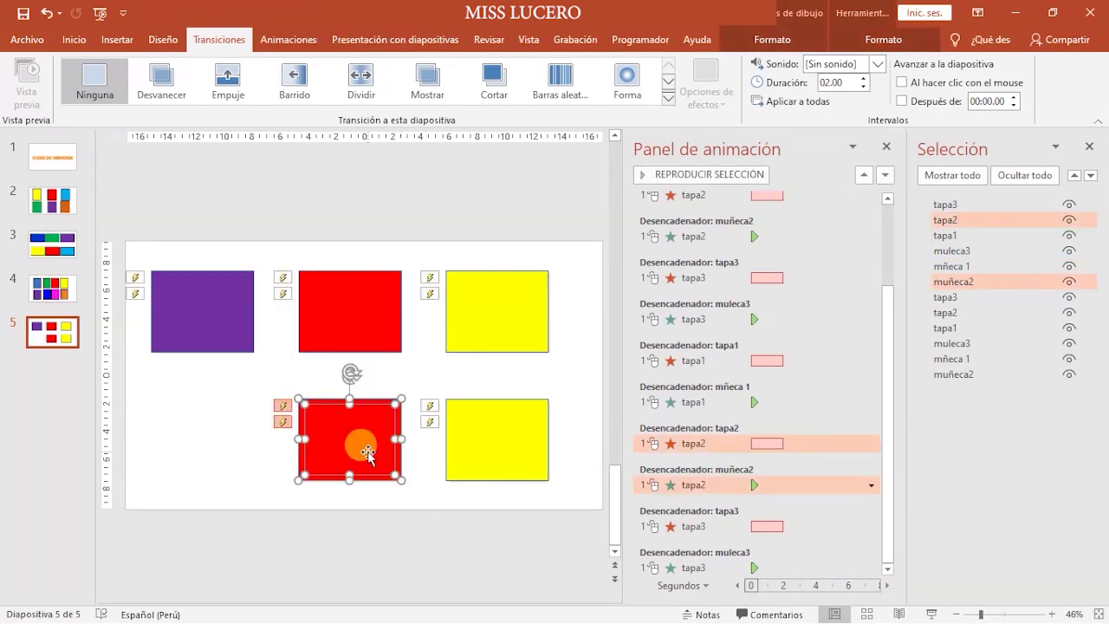
{"action": "left_click_drag", "start_coordinate": [368, 451], "coordinate": [222, 452]}
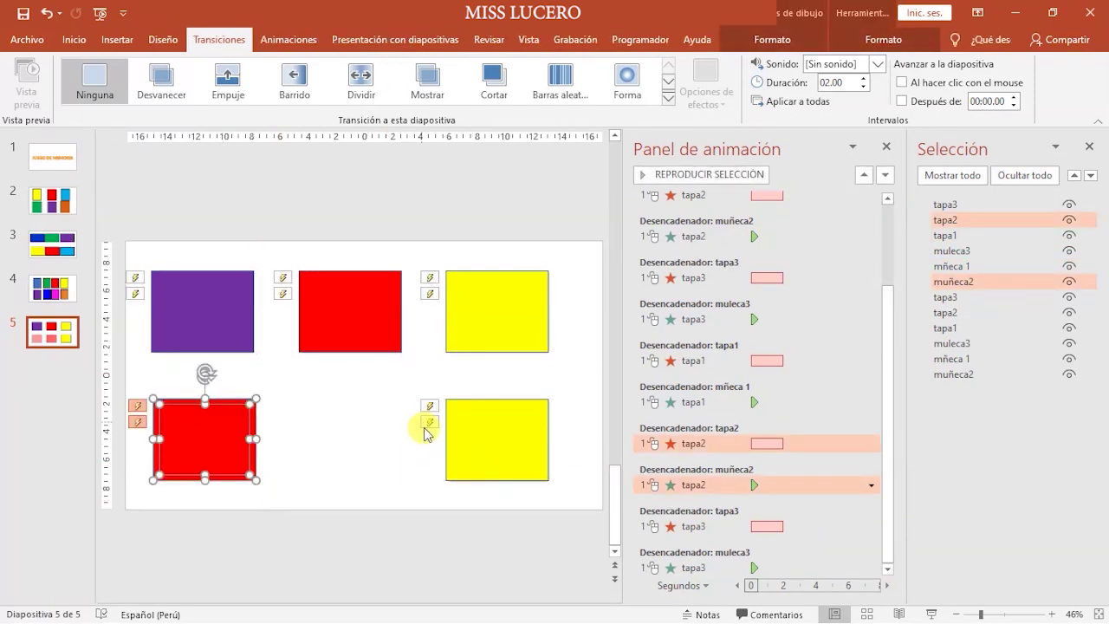
{"action": "left_click", "coordinate": [429, 386]}
{"action": "left_click", "coordinate": [468, 419]}
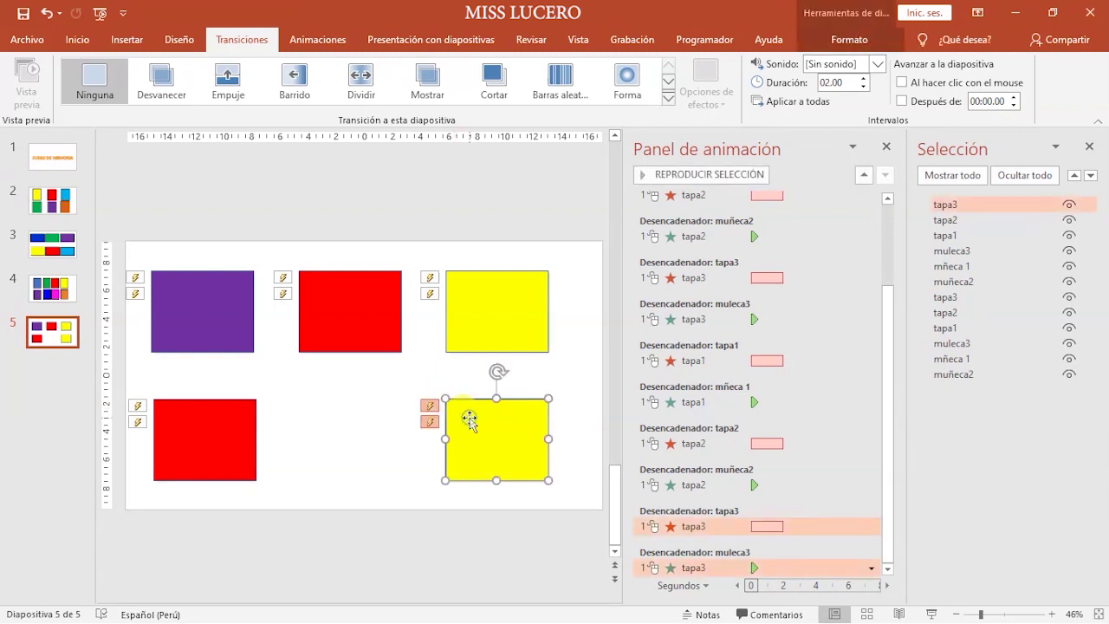
{"action": "left_click_drag", "start_coordinate": [468, 419], "coordinate": [369, 448]}
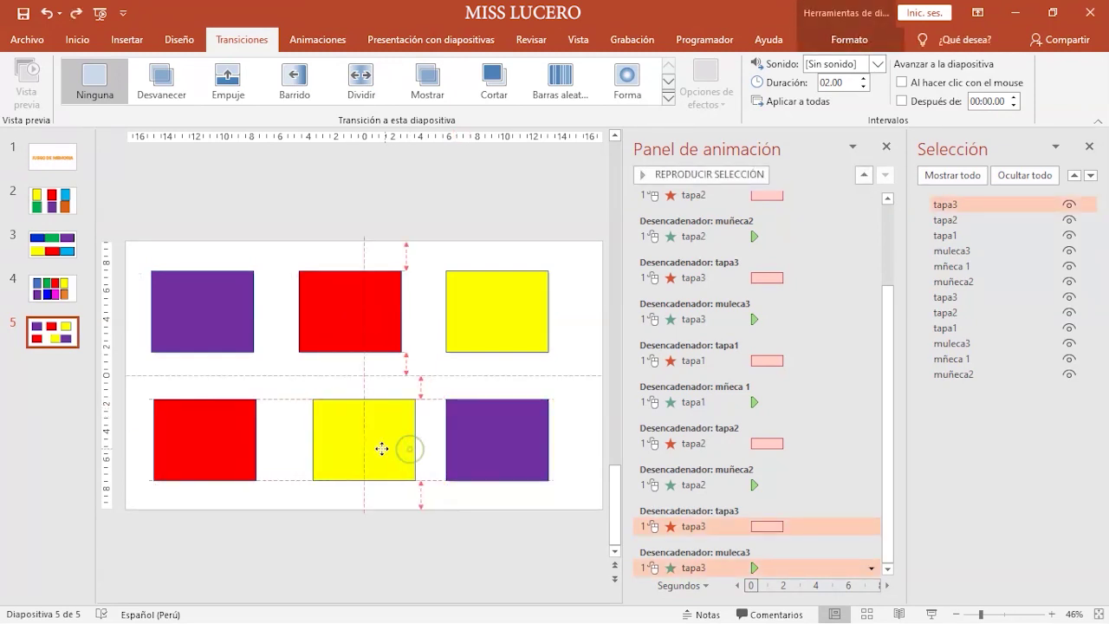
{"action": "left_click", "coordinate": [423, 380]}
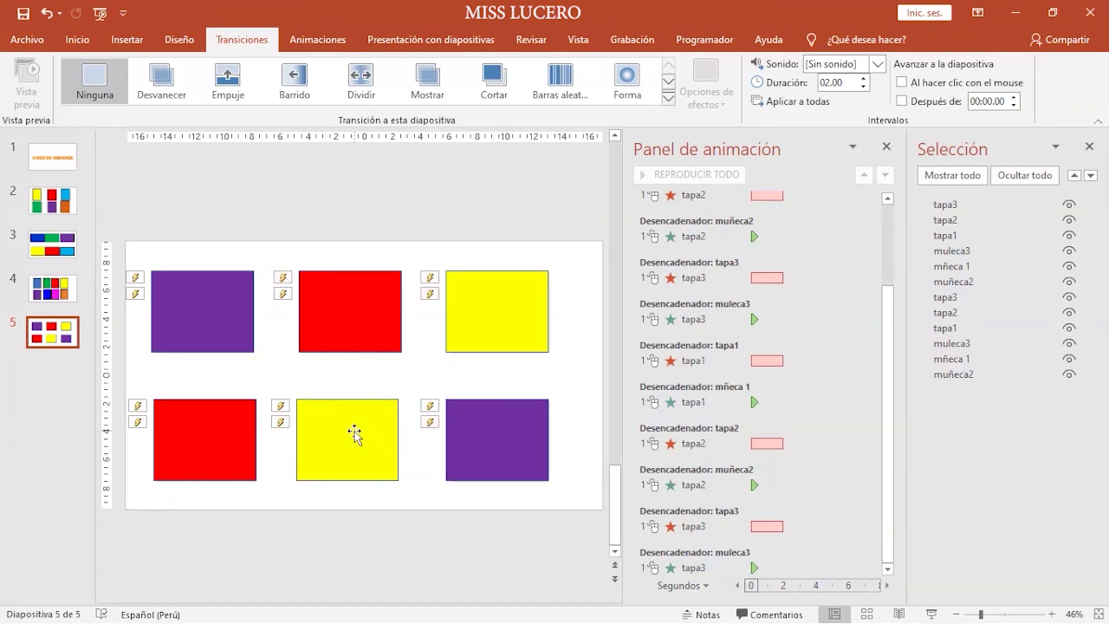
{"action": "left_click", "coordinate": [331, 446]}
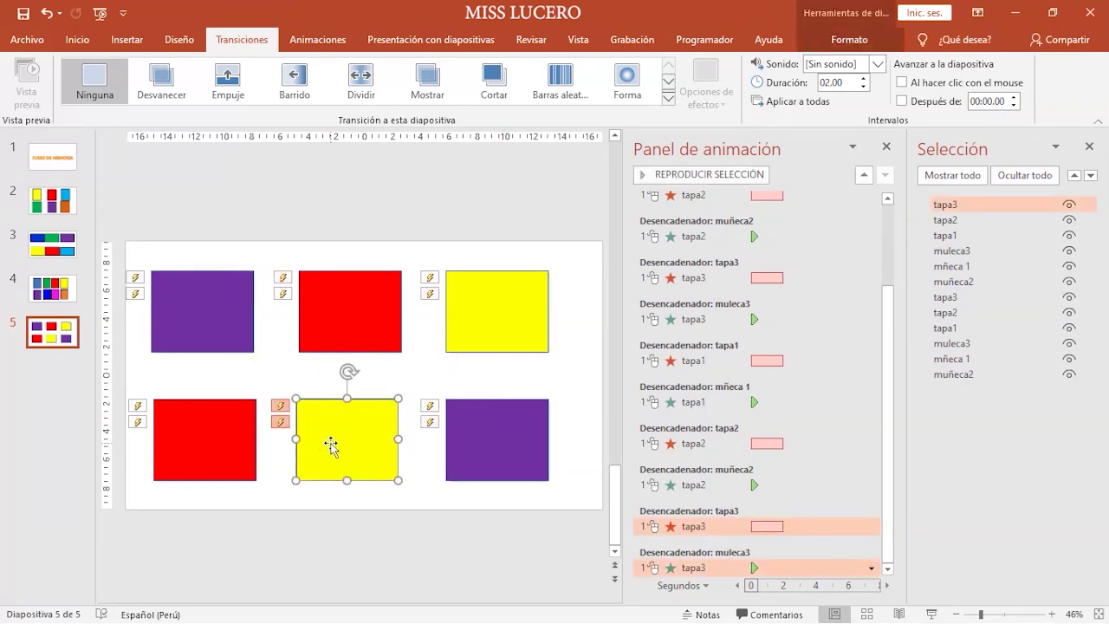
- Fill the lower boxes via Relleno de forma: middle light blue, right navy, left green
{"action": "left_click", "coordinate": [842, 40]}
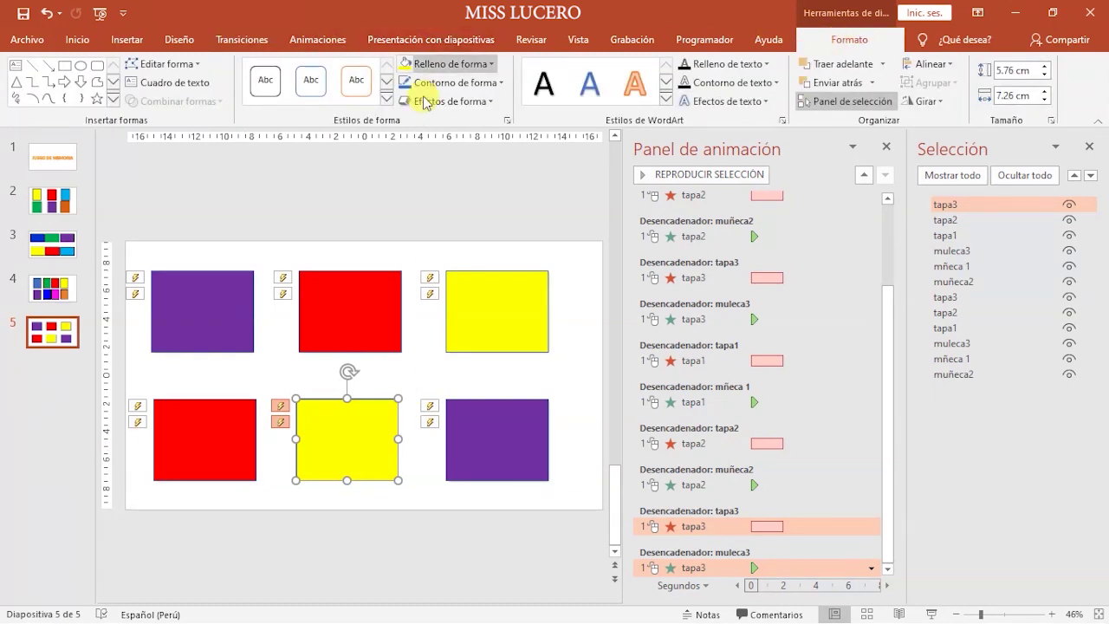
{"action": "left_click", "coordinate": [433, 68]}
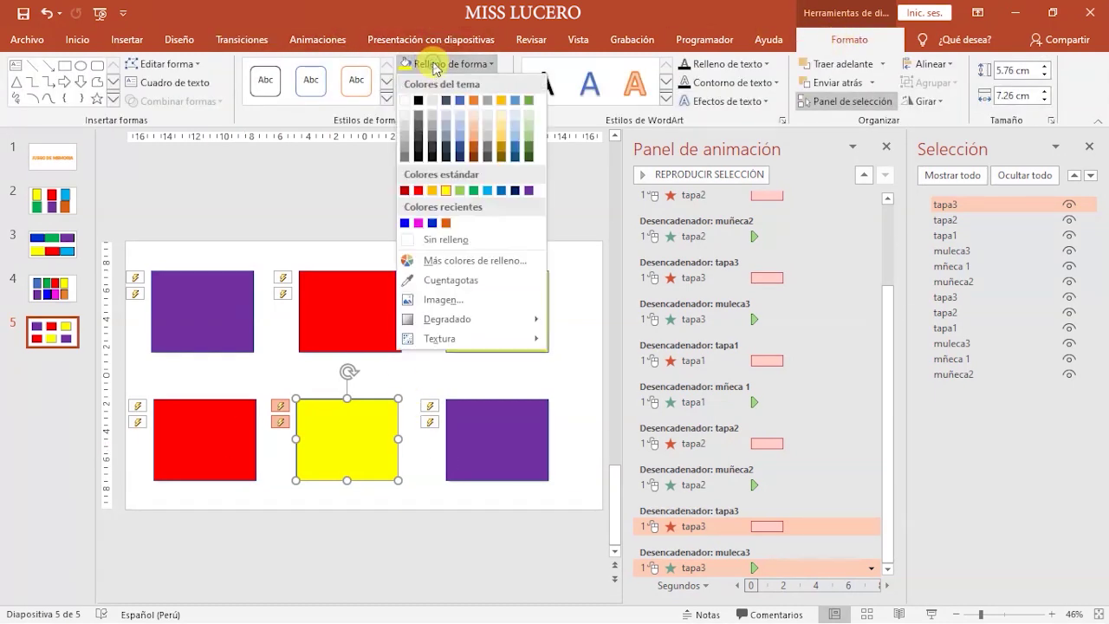
{"action": "left_click", "coordinate": [487, 190]}
{"action": "left_click", "coordinate": [487, 440]}
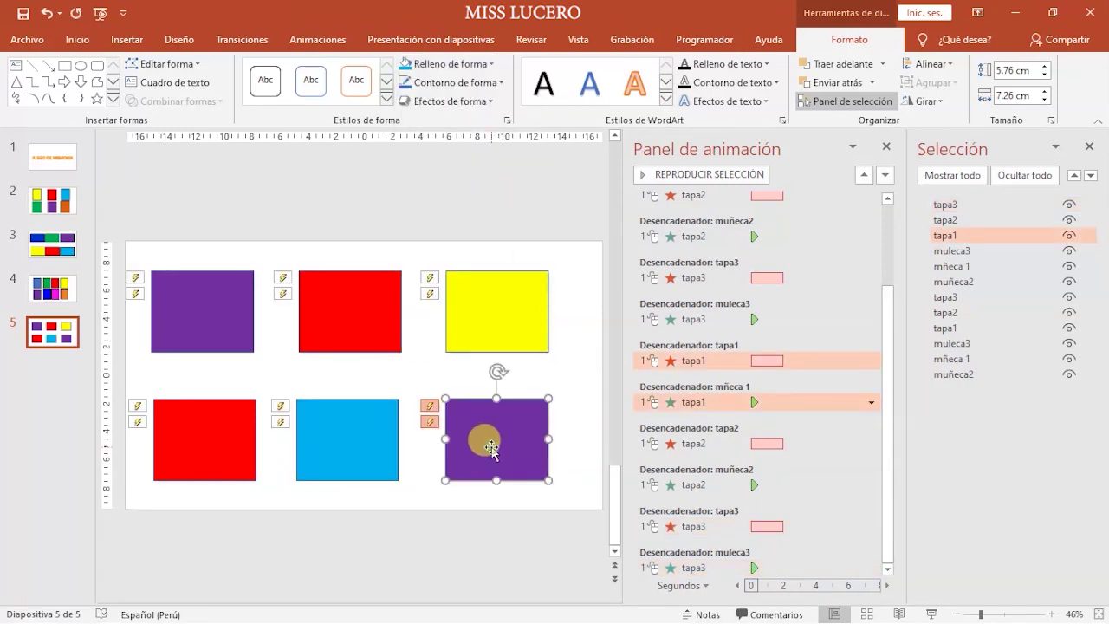
{"action": "left_click", "coordinate": [446, 65]}
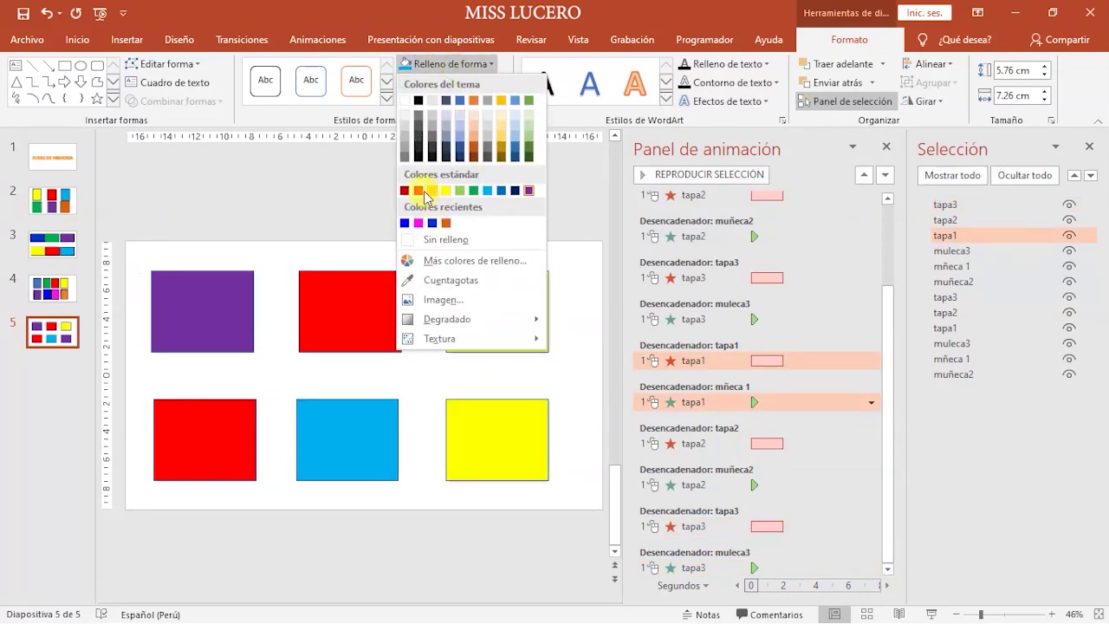
{"action": "left_click", "coordinate": [515, 192]}
{"action": "left_click", "coordinate": [210, 452]}
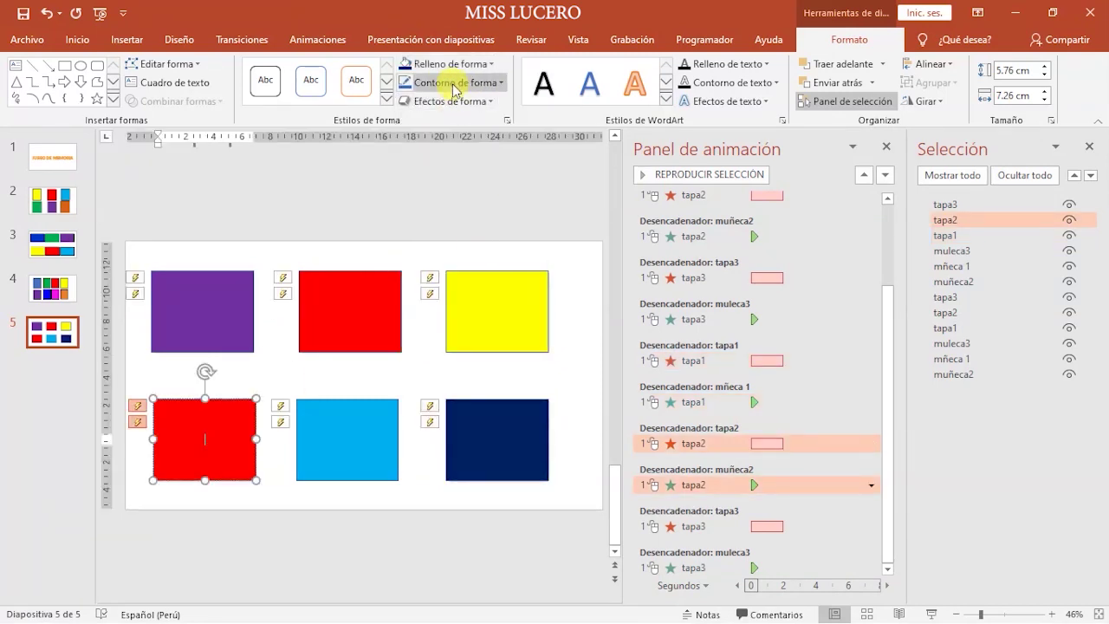
{"action": "left_click", "coordinate": [433, 64]}
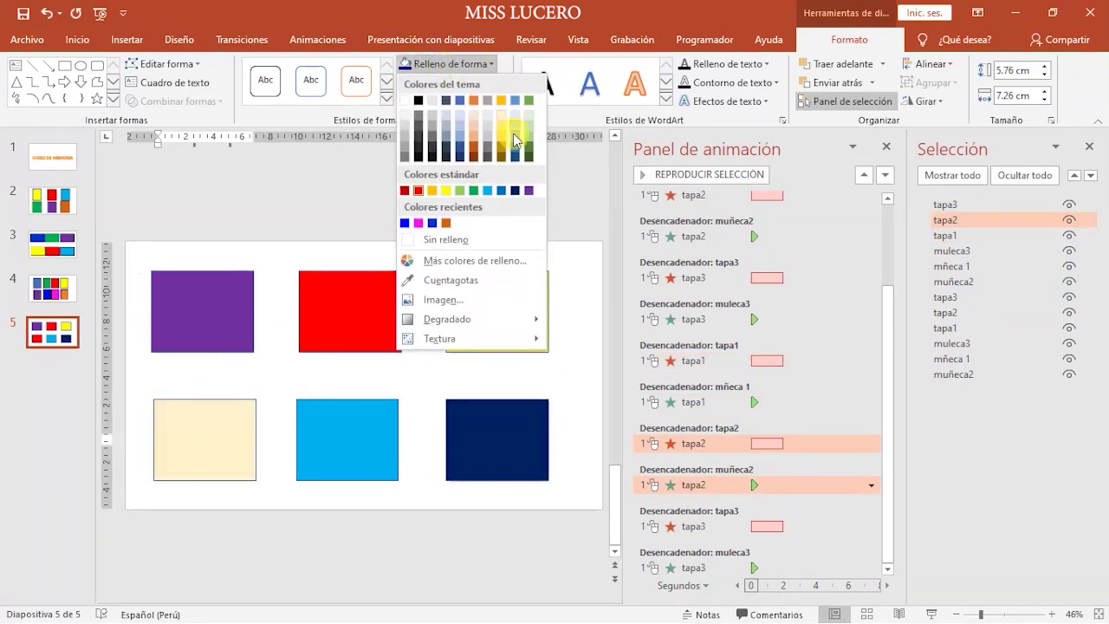
{"action": "left_click", "coordinate": [473, 197]}
{"action": "left_click", "coordinate": [577, 372]}
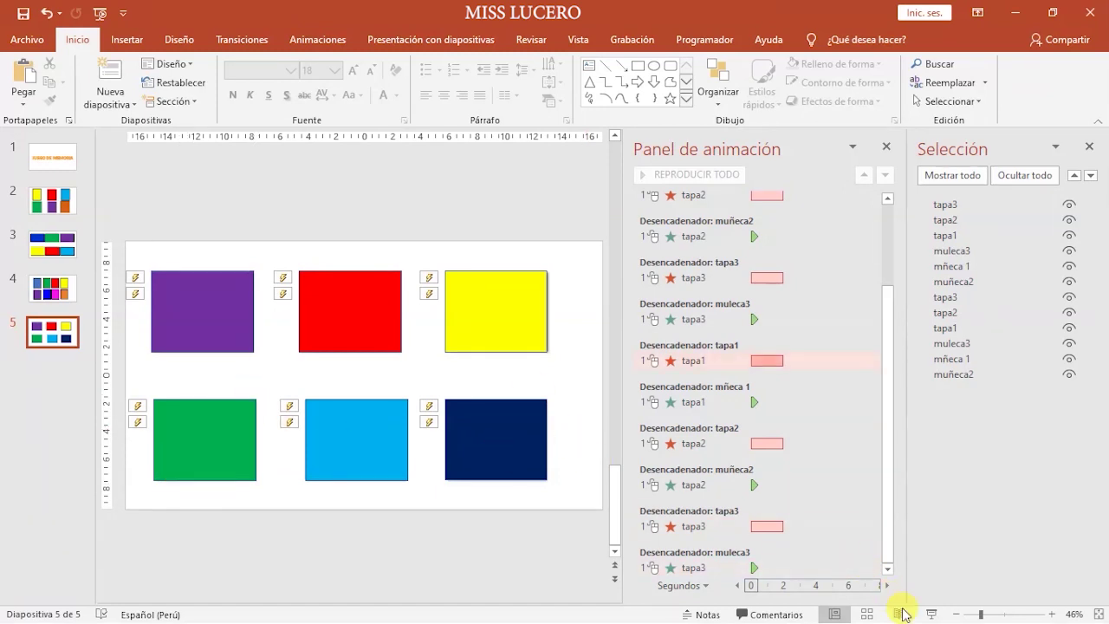
{"action": "left_click", "coordinate": [933, 615]}
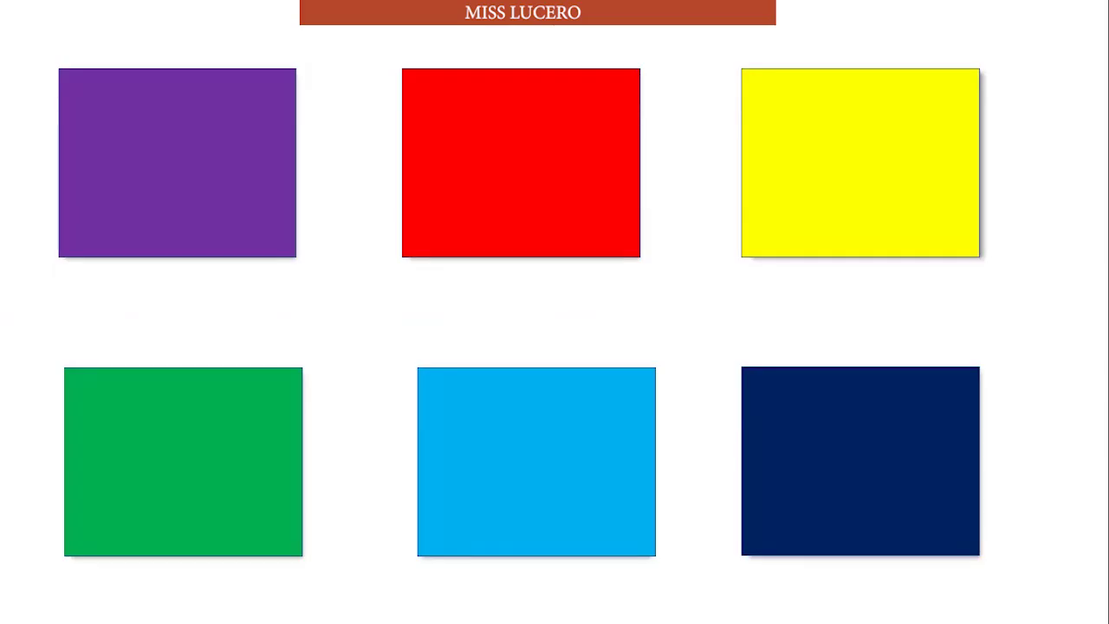
{"action": "left_click", "coordinate": [520, 193]}
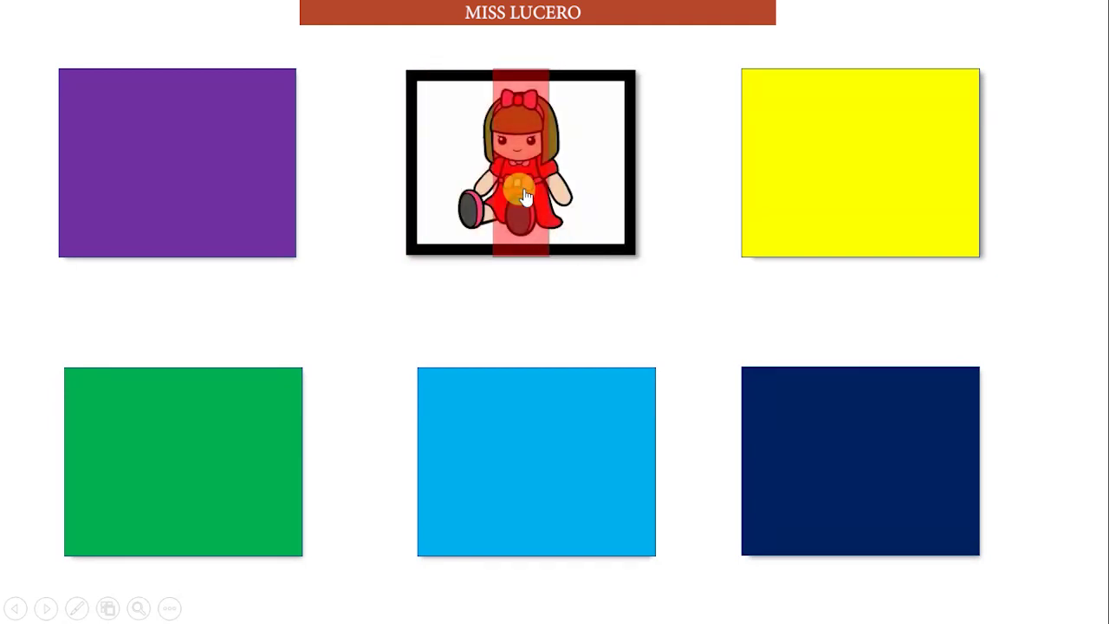
{"action": "left_click", "coordinate": [522, 194]}
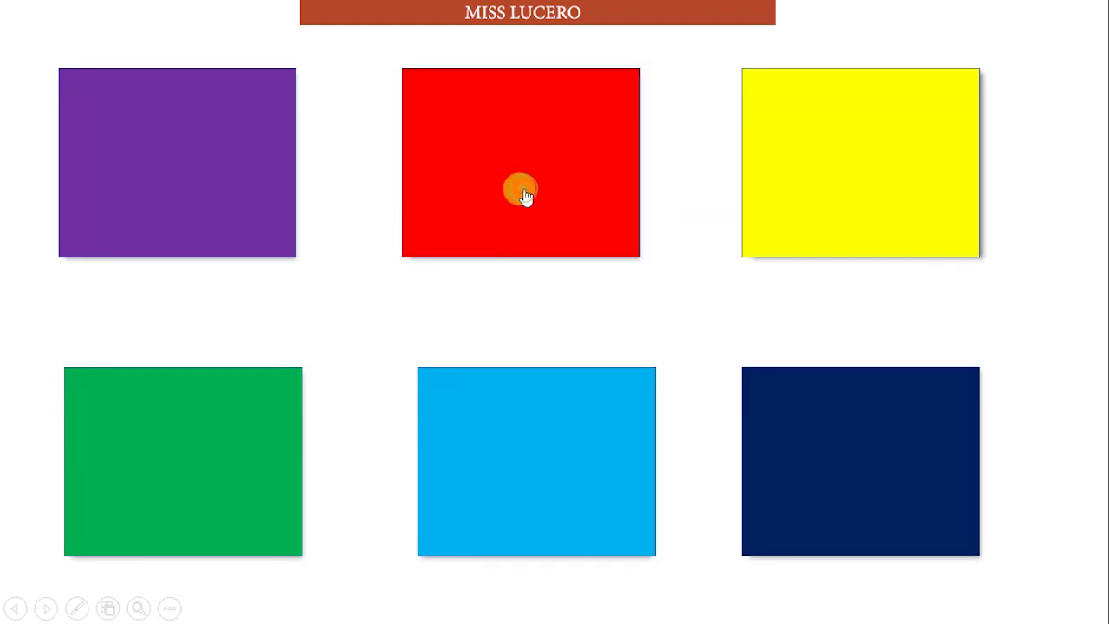
{"action": "left_click", "coordinate": [216, 198]}
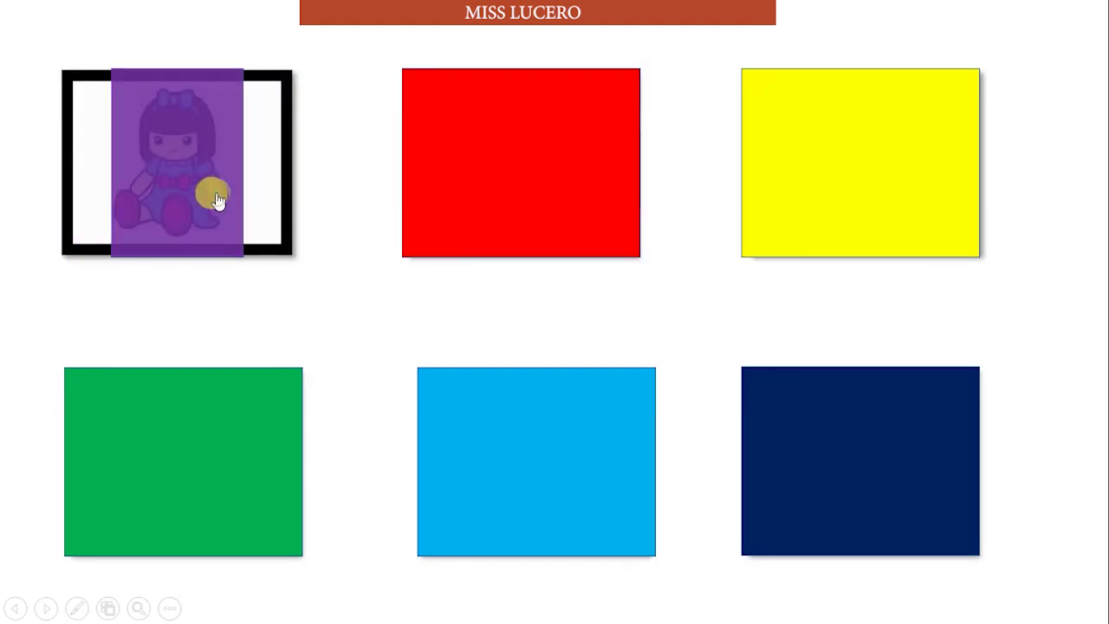
{"action": "left_click", "coordinate": [505, 452]}
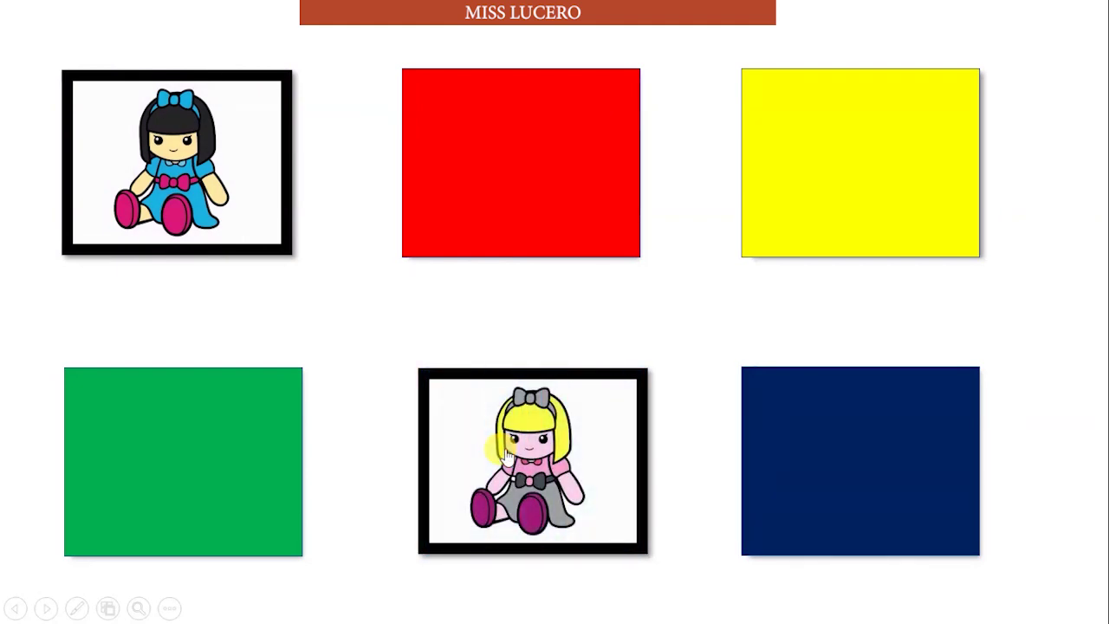
{"action": "left_click", "coordinate": [505, 453]}
{"action": "left_click", "coordinate": [800, 448]}
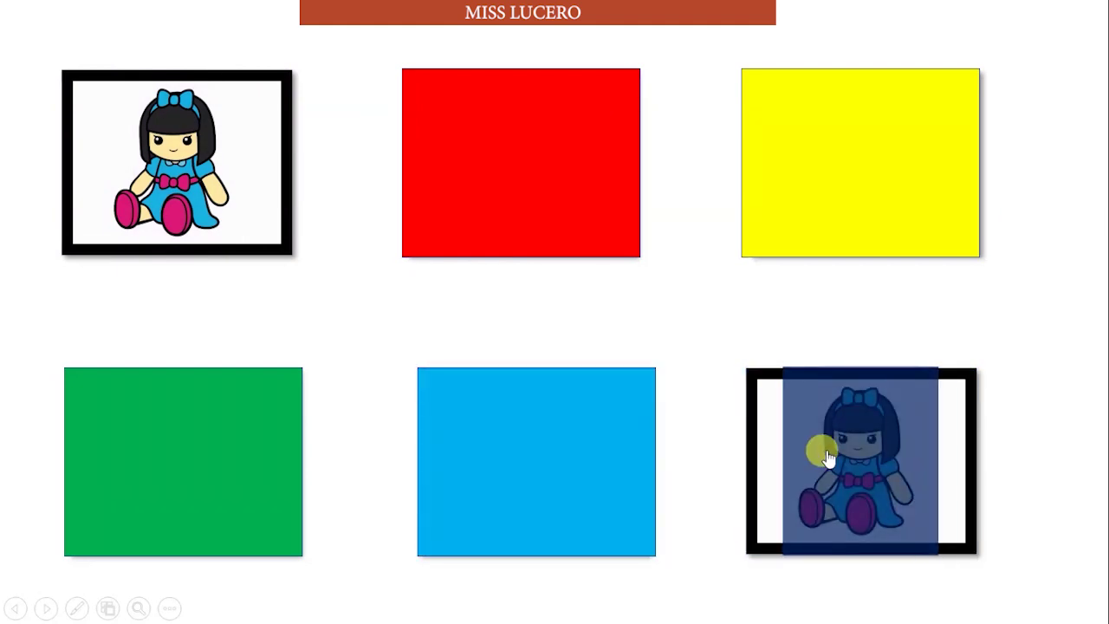
{"action": "left_click", "coordinate": [824, 453]}
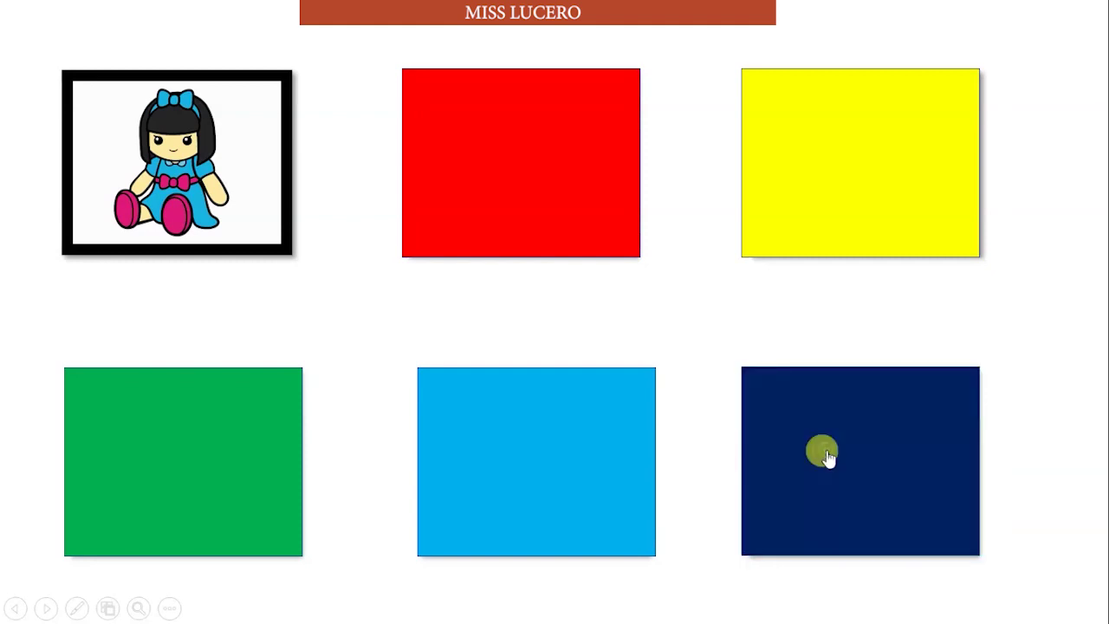
{"action": "left_click", "coordinate": [187, 195]}
{"action": "key", "text": "Escape"}
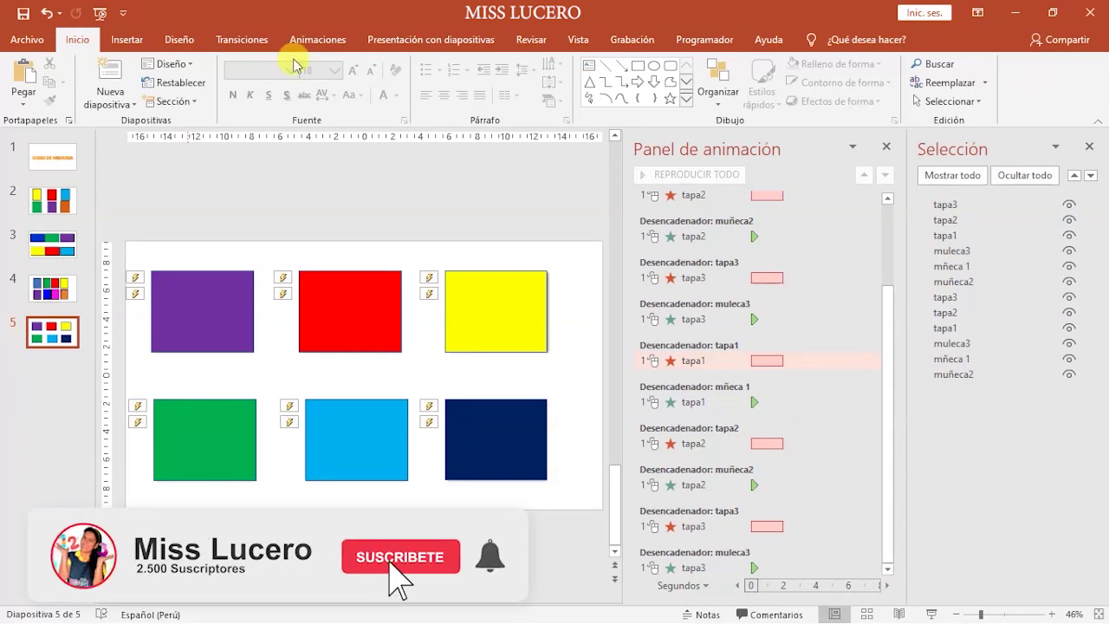
- Minimize the PowerPoint window to show the desktop
{"action": "left_click", "coordinate": [1020, 12]}
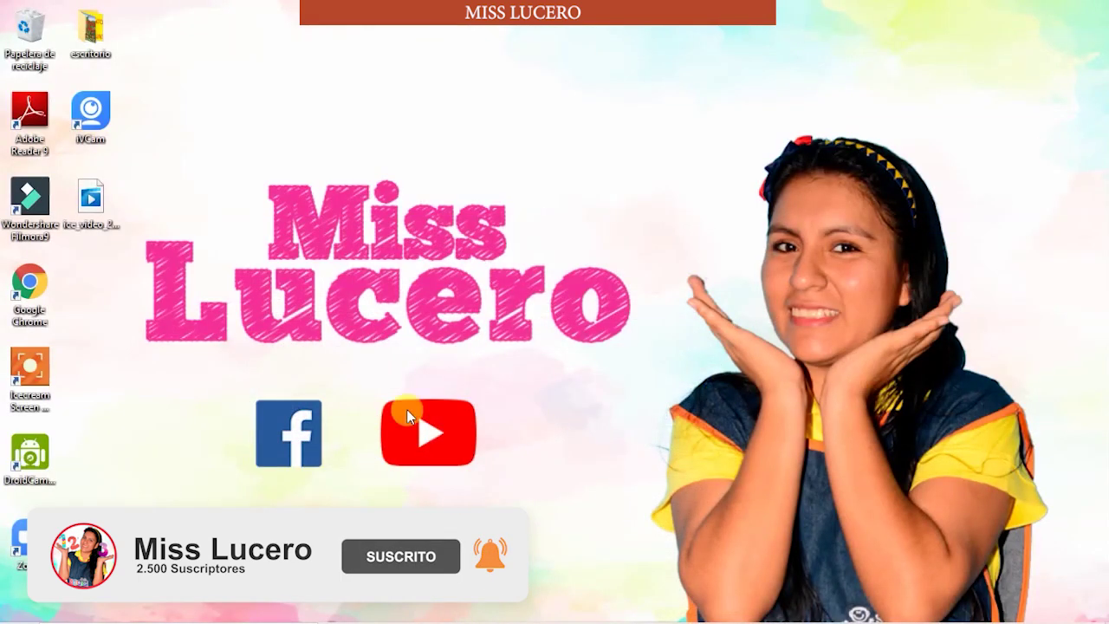